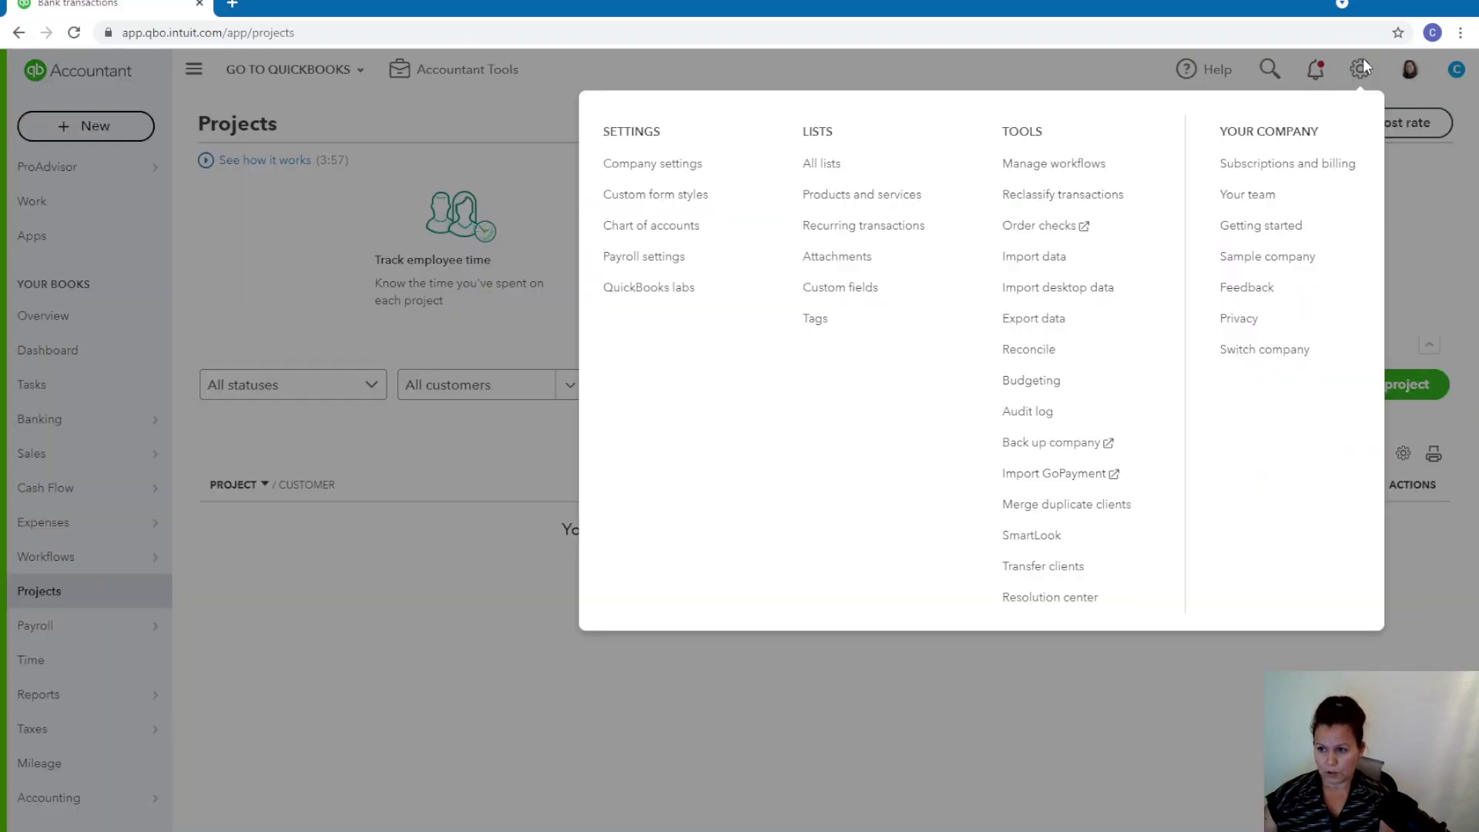
left_click(1360, 66)
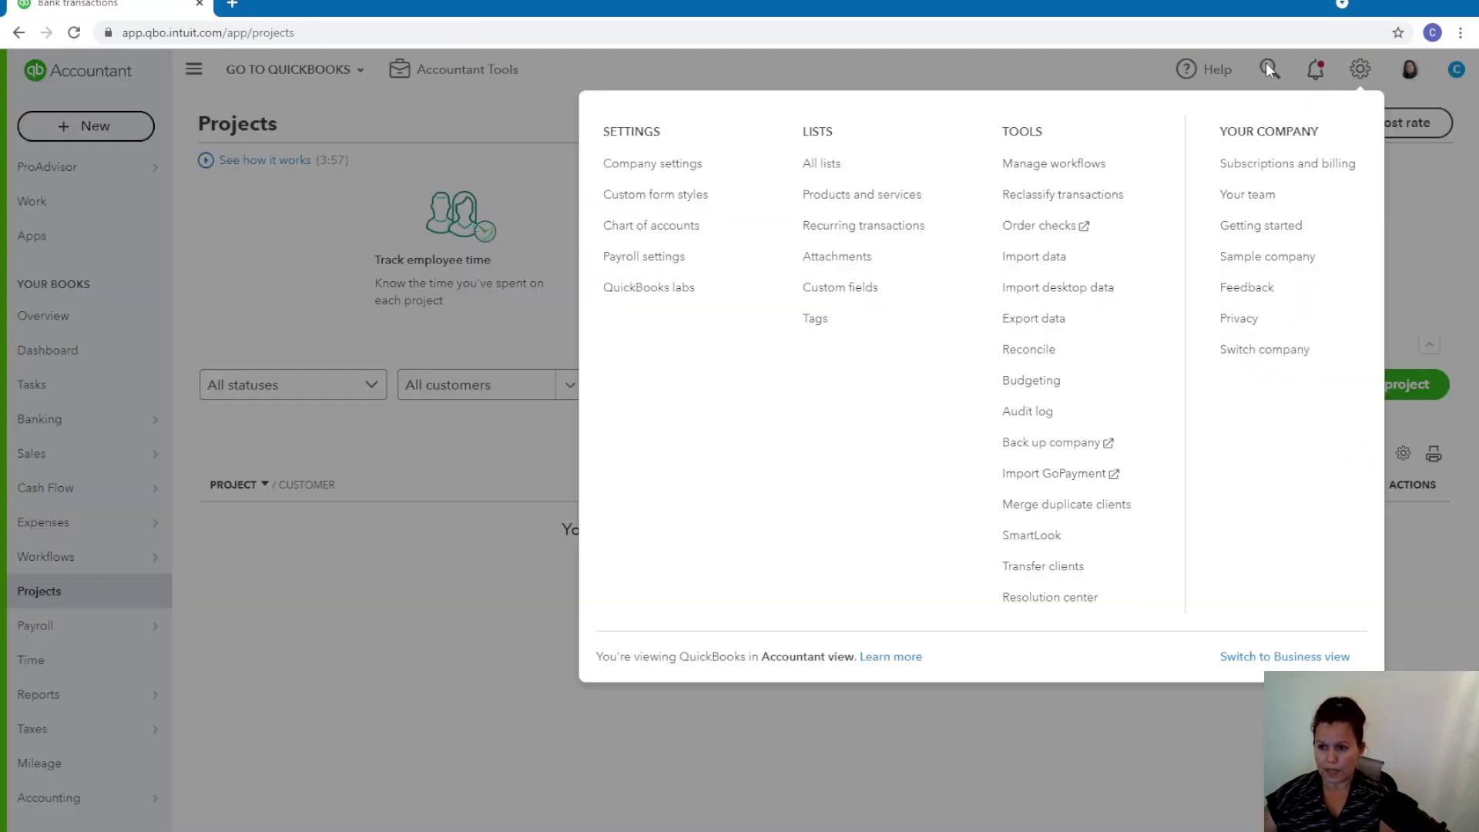
left_click(640, 163)
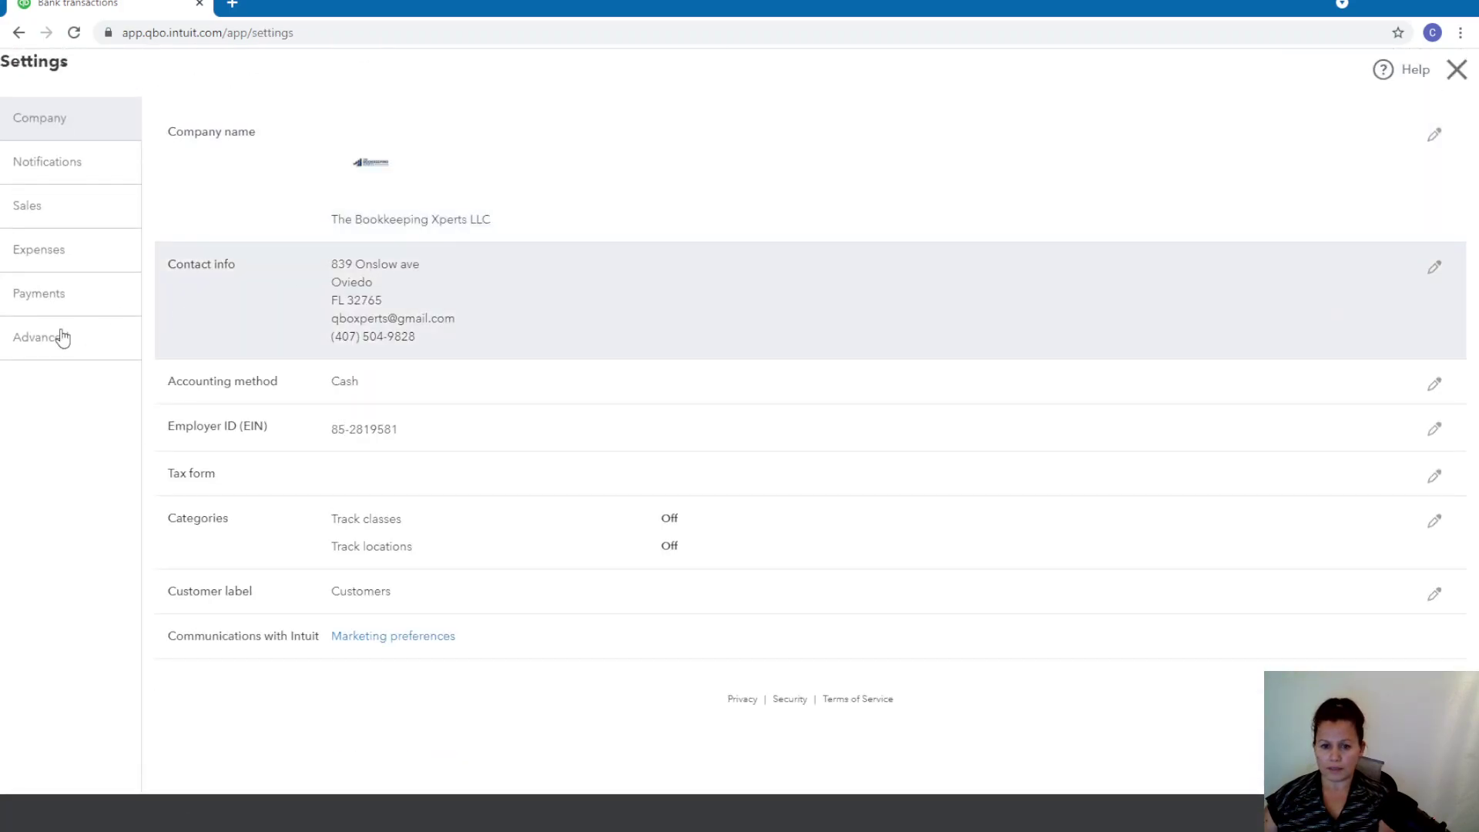
left_click(39, 352)
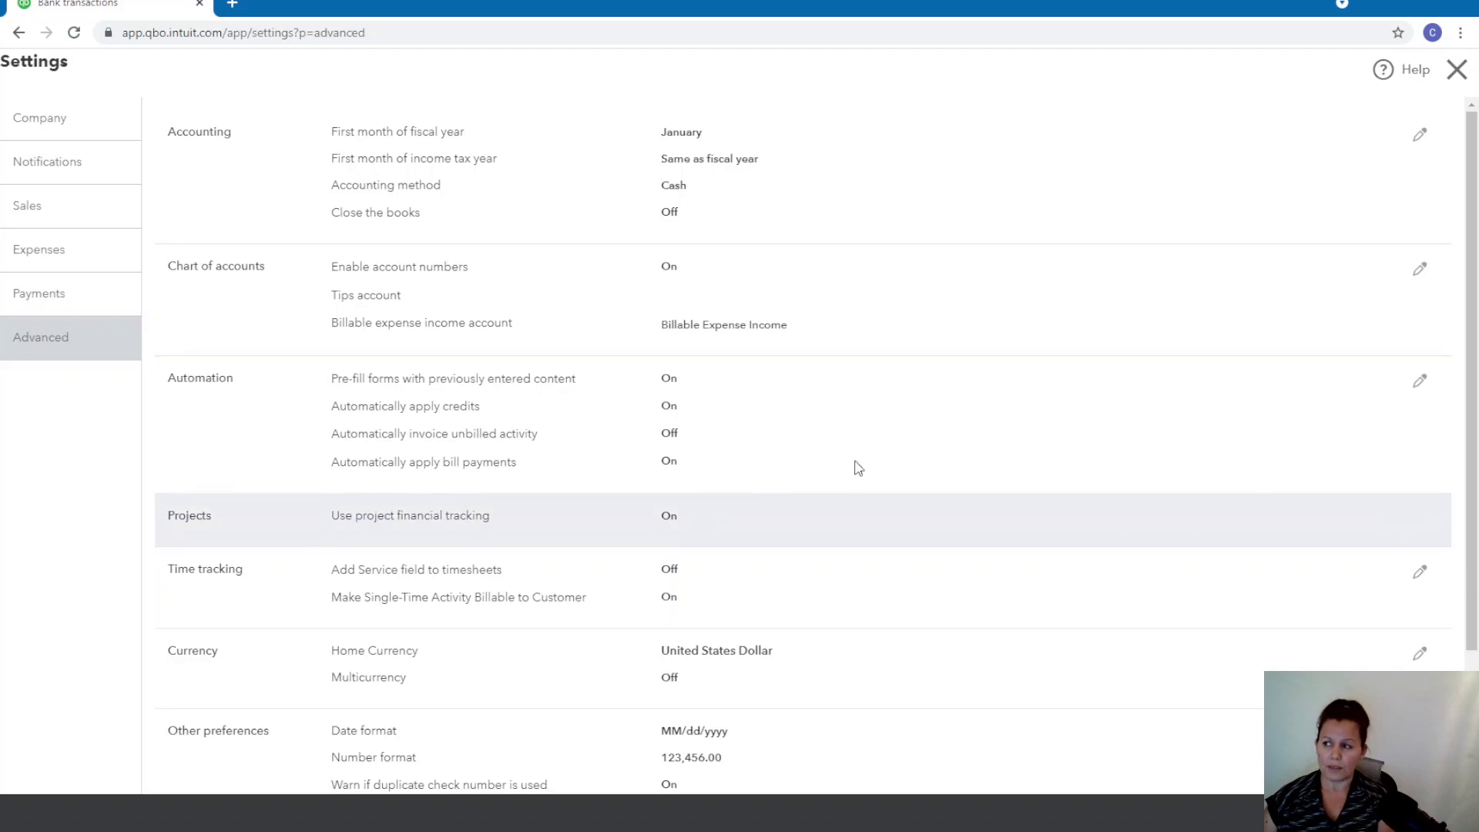
left_click(1466, 89)
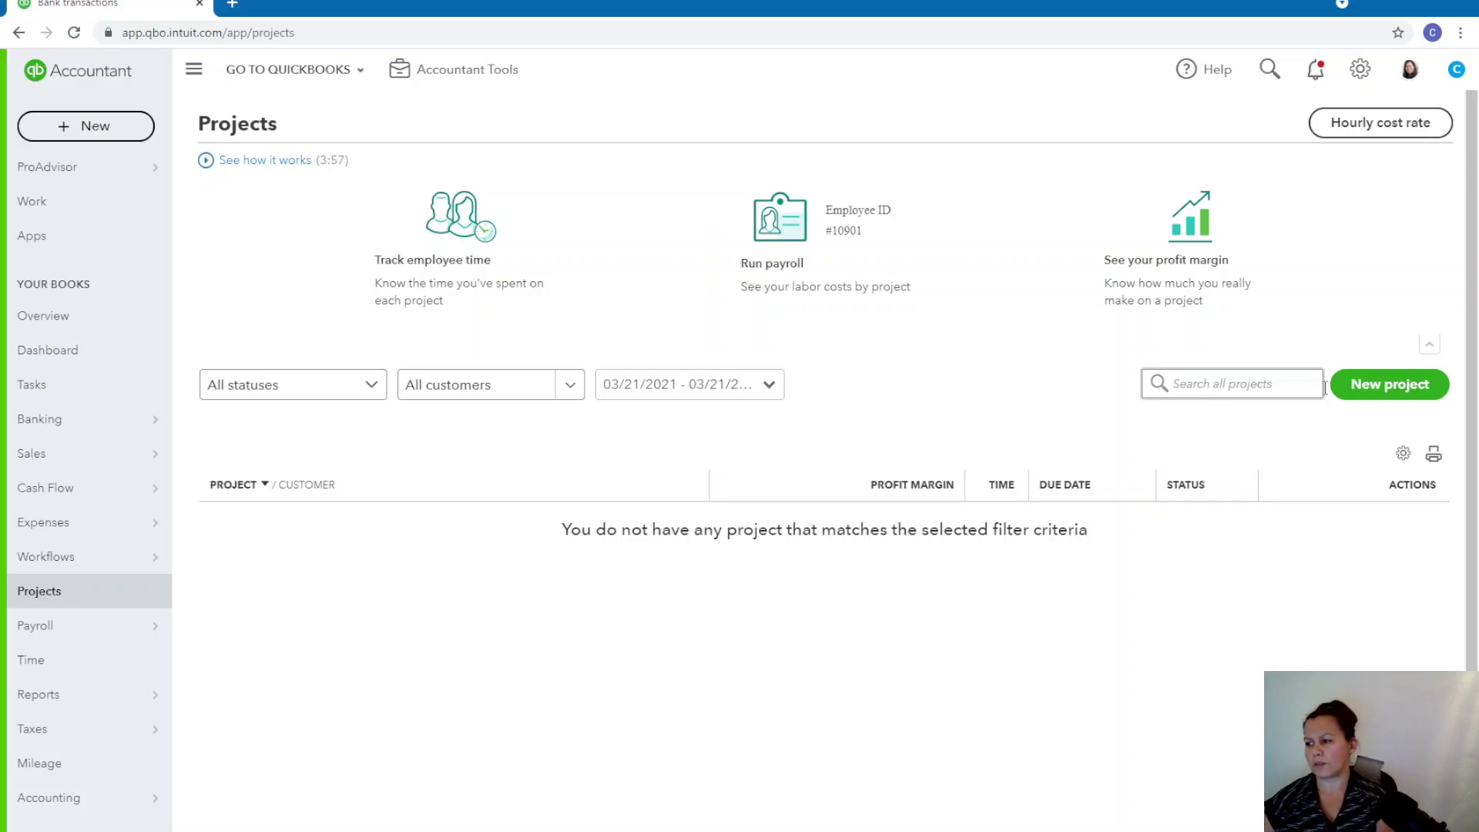
Step: Start a new project named 'New Supermarket remodeling'
left_click(1391, 397)
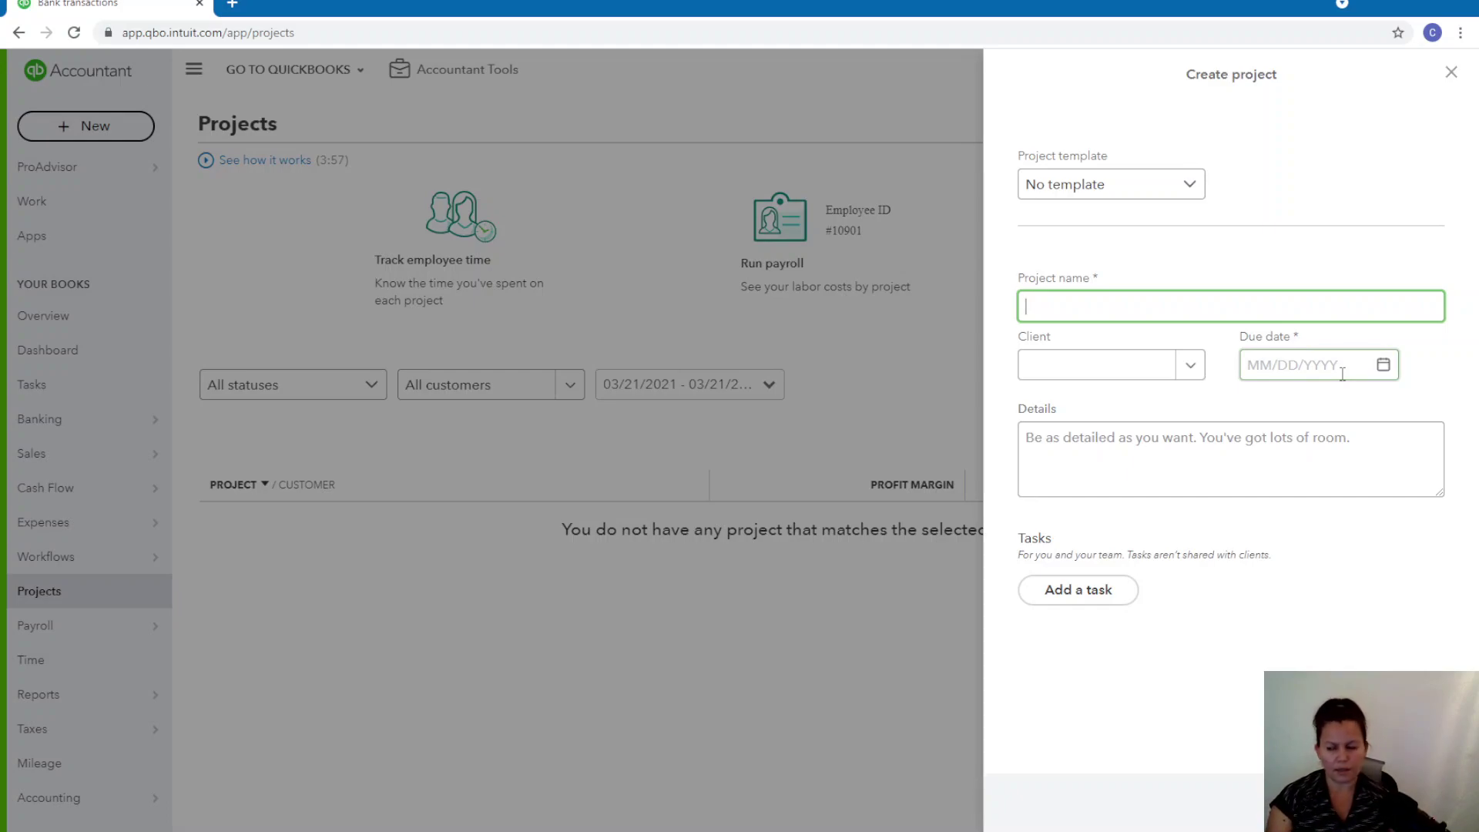
type("New Super")
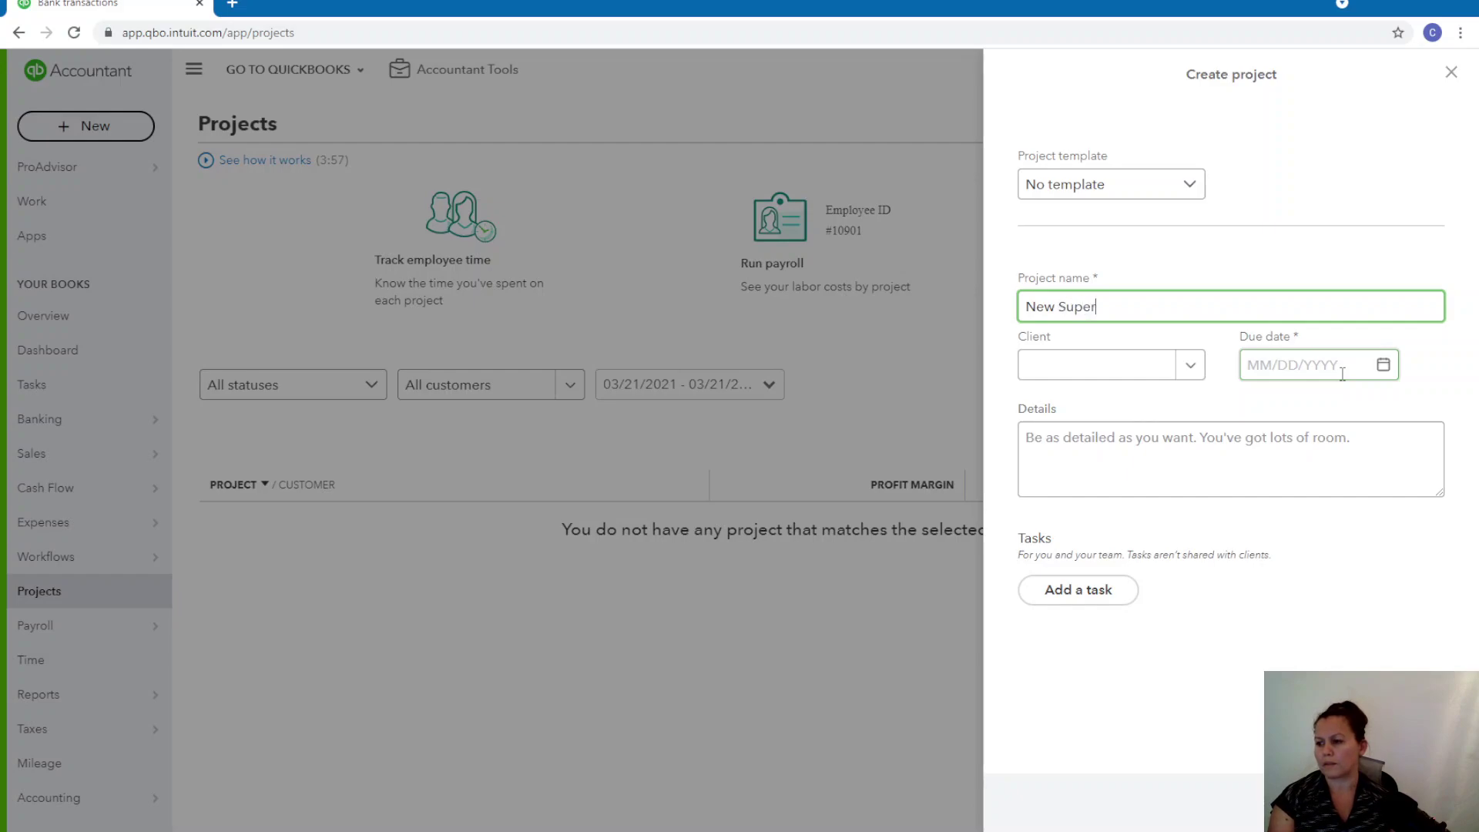
key("BackSpace")
type("rmarket remodi")
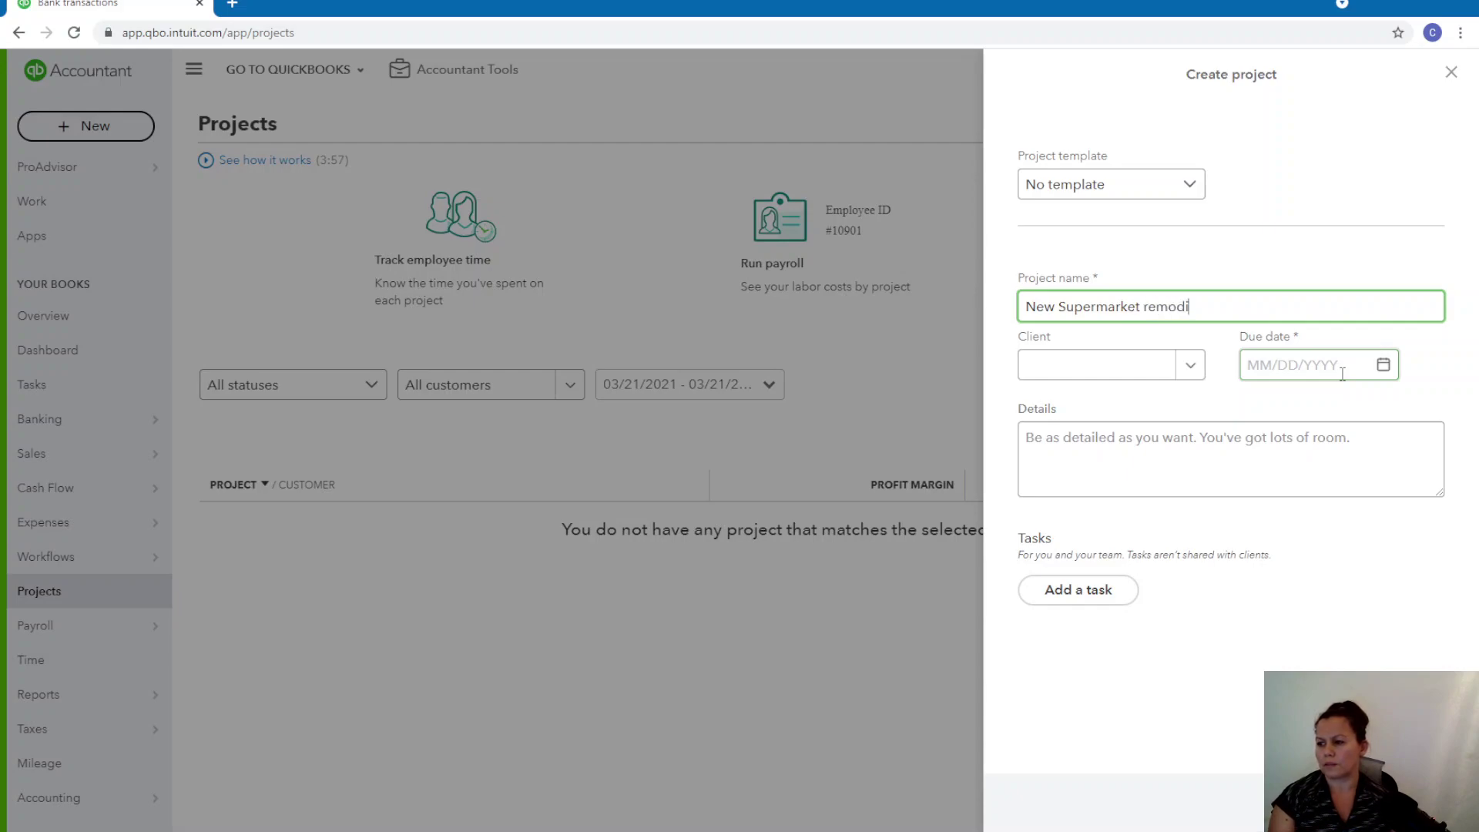
key("BackSpace")
key("BackSpace")
type("deling")
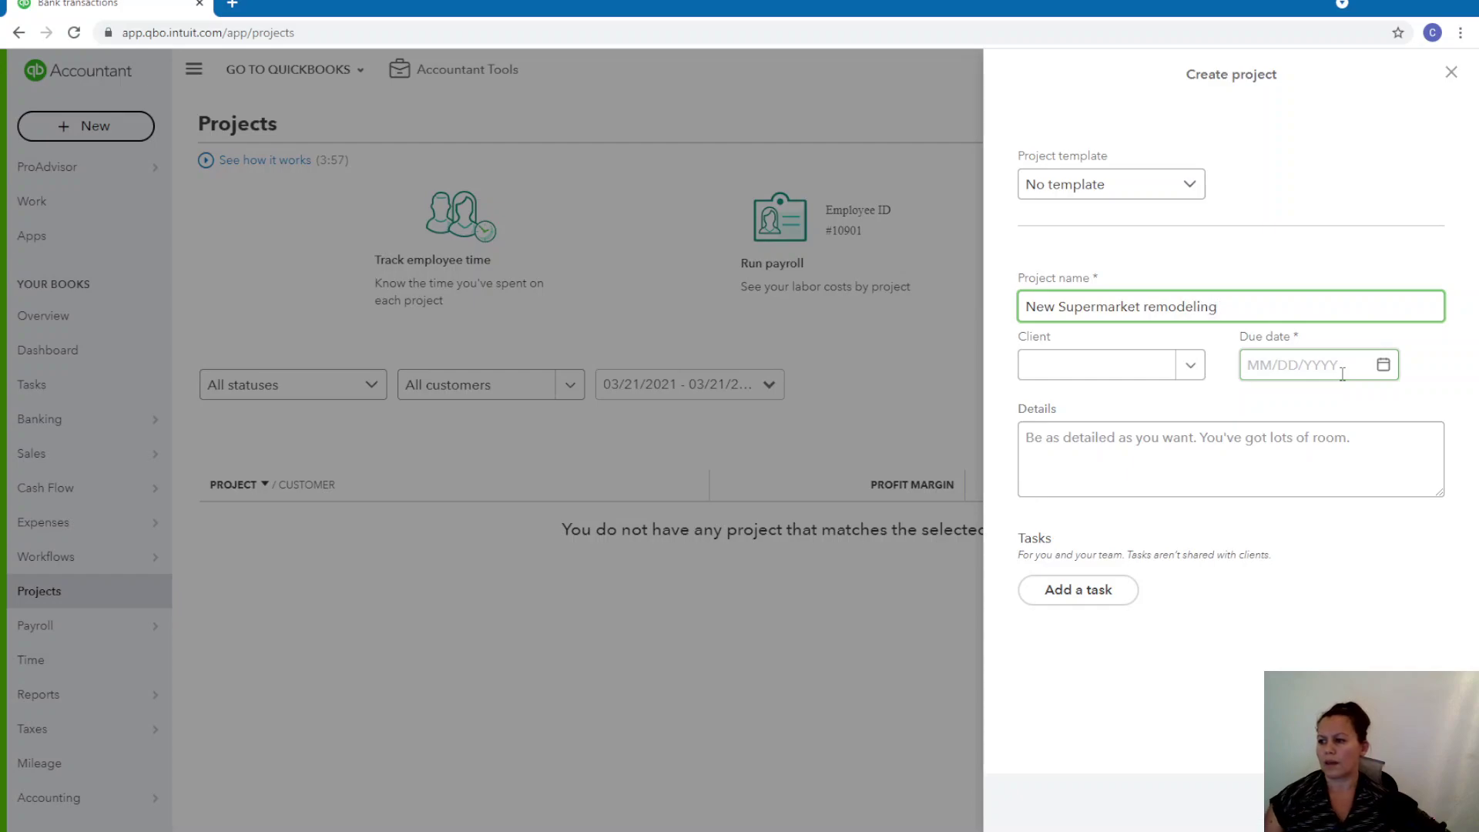
Step: Assign Dream Day Digital as the client and set the due date to 06/20/2021
left_click(1200, 375)
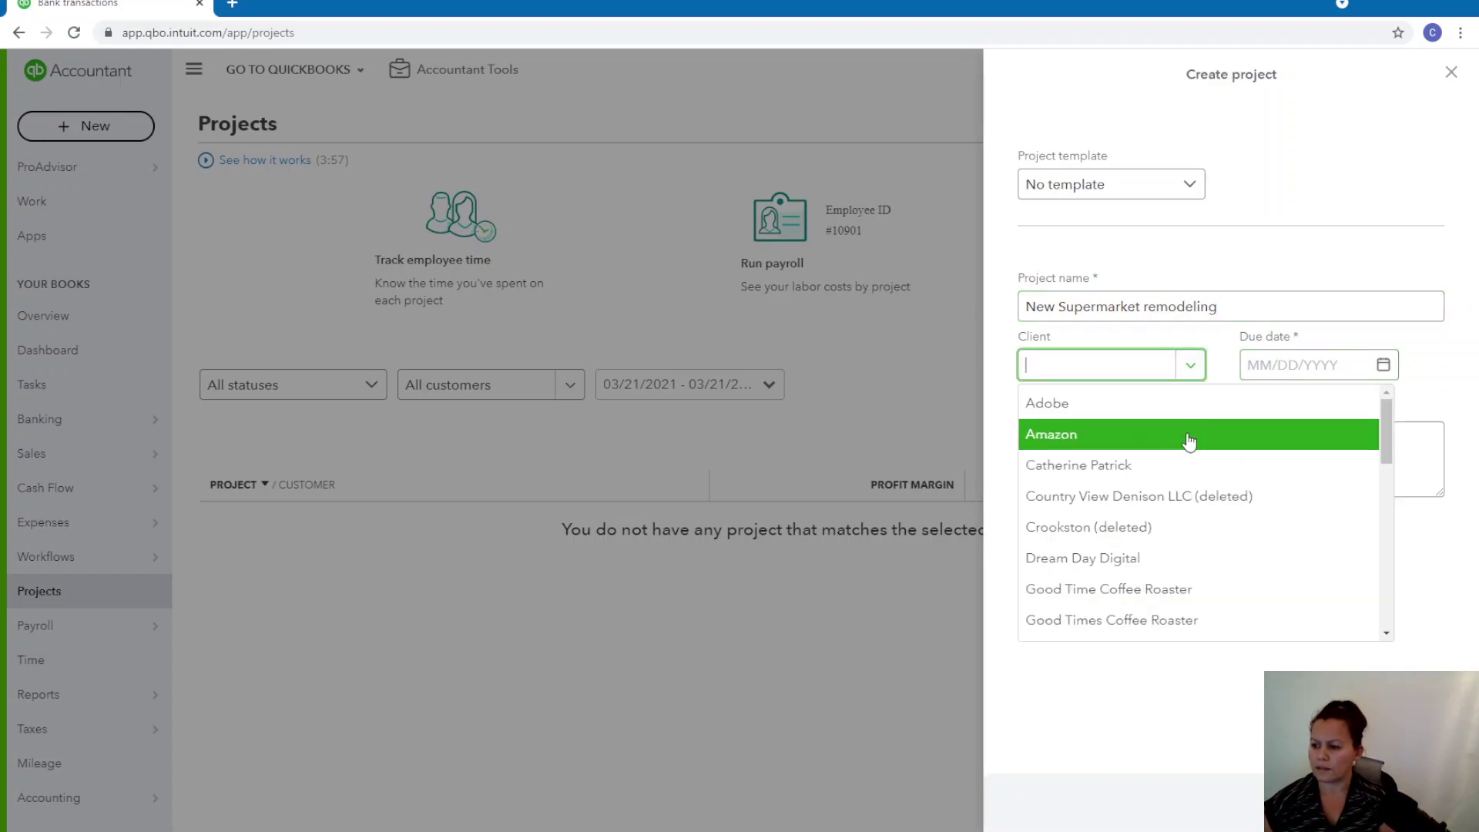
left_click(1176, 563)
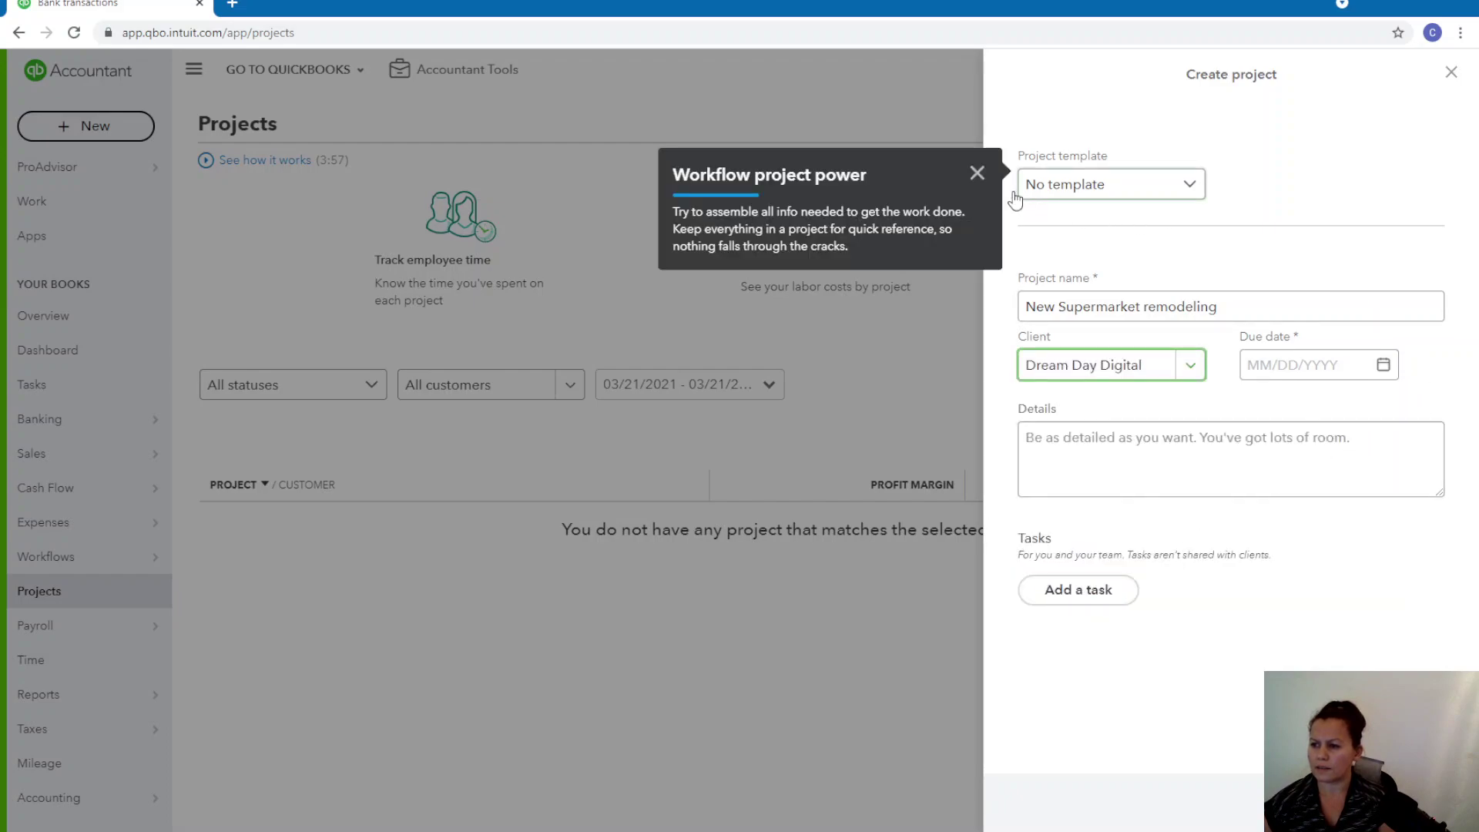
left_click(976, 172)
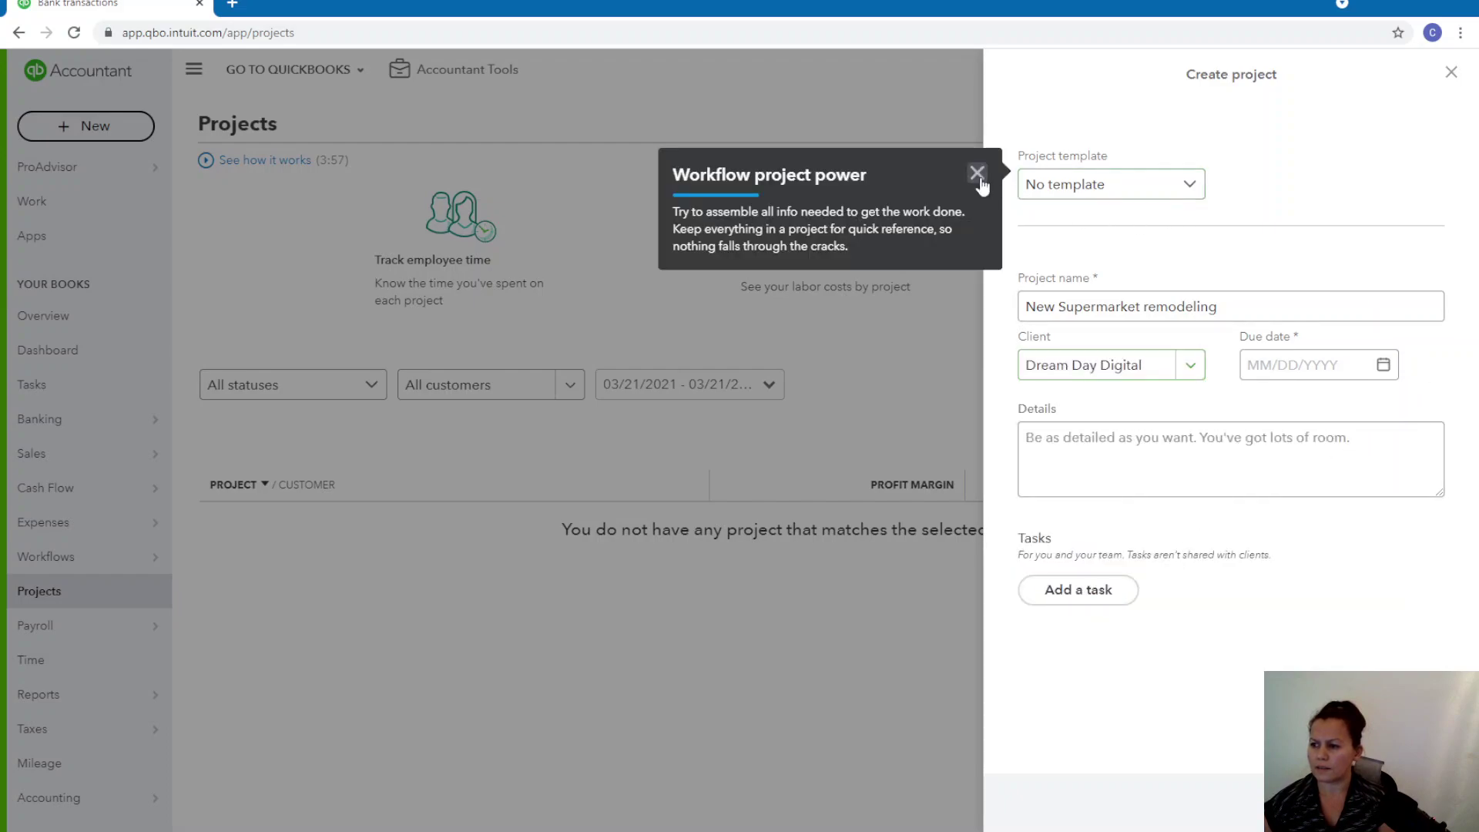
left_click(1390, 367)
left_click(1265, 531)
Step: Enter the project details 'Remodeling Supermarket at 25th and first ave'
left_click(1141, 458)
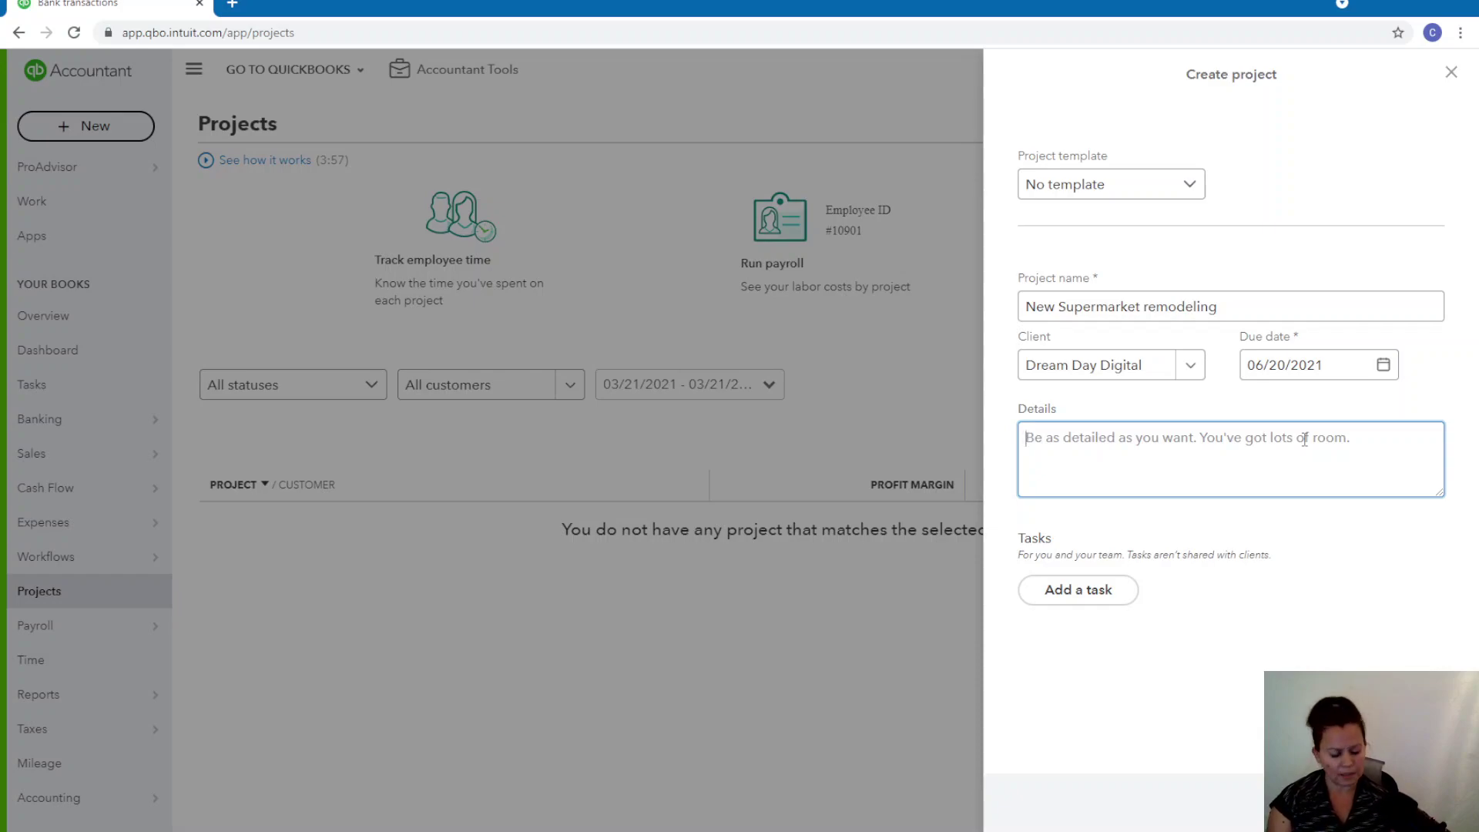
type("Re")
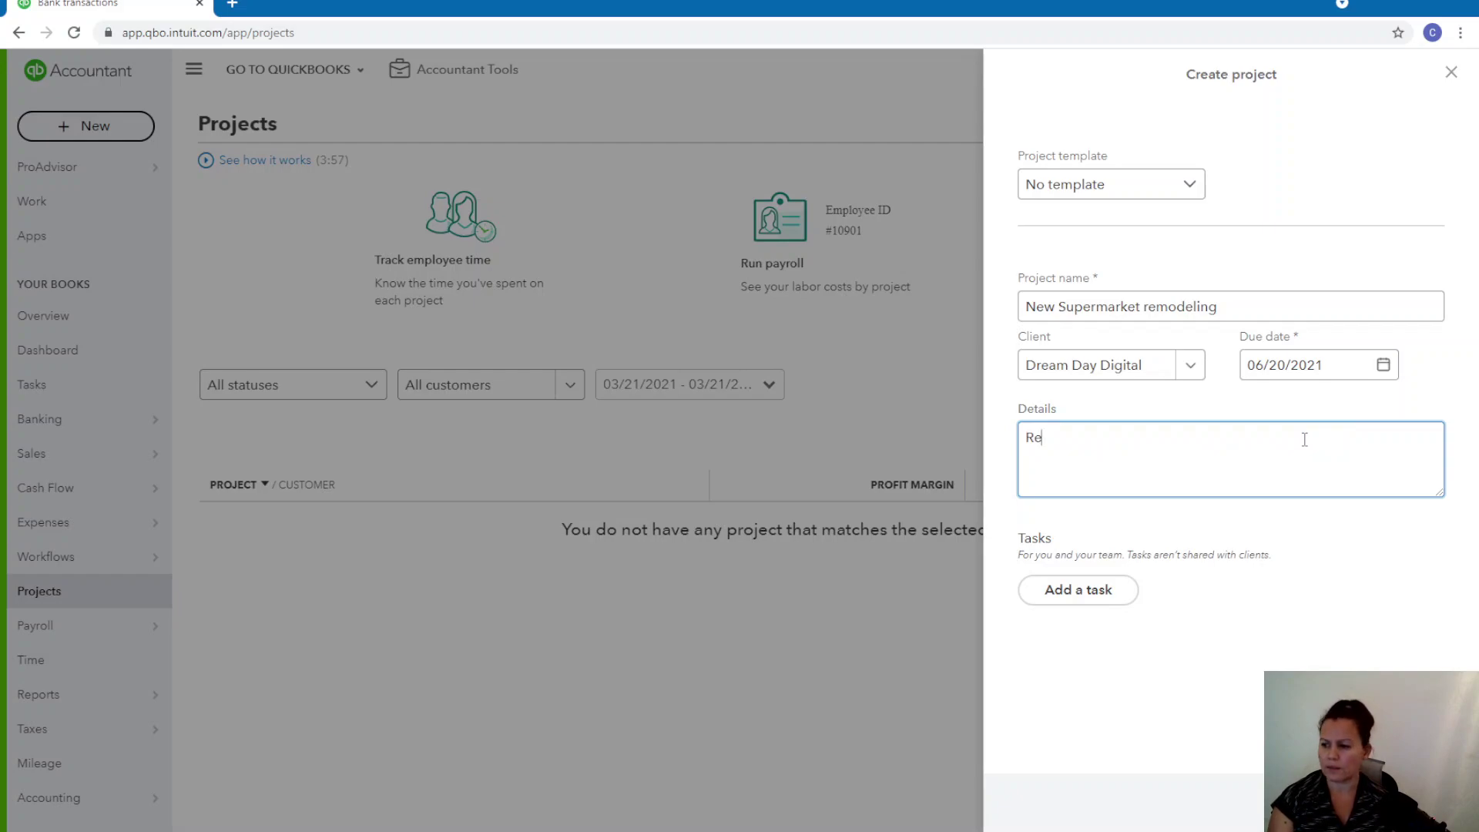
key("BackSpace")
type("emodiling")
key("BackSpace")
key("BackSpace")
key("BackSpace")
key("BackSpace")
type("eling")
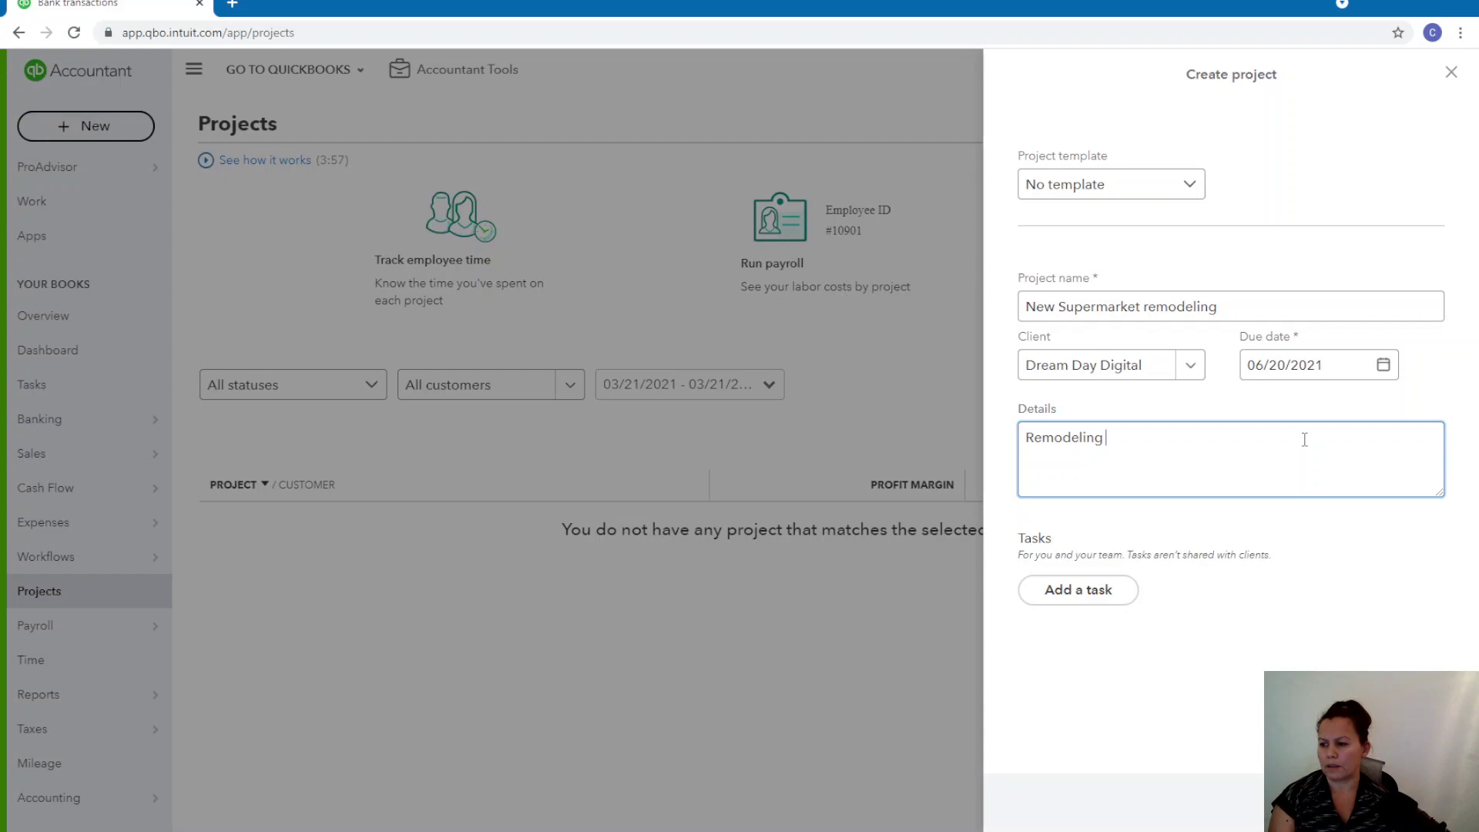
type(" Supermarket at")
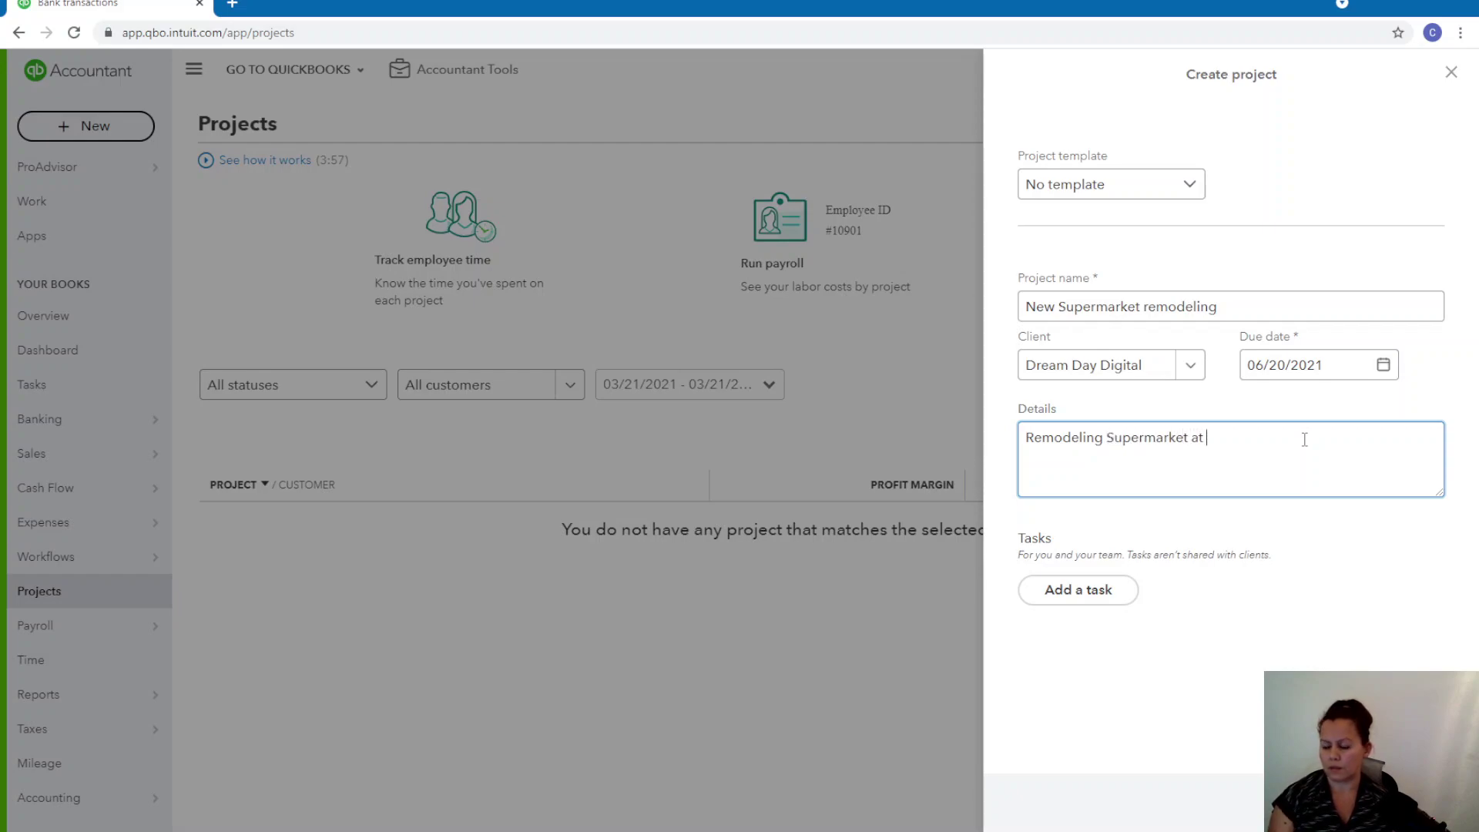
type(" 25th")
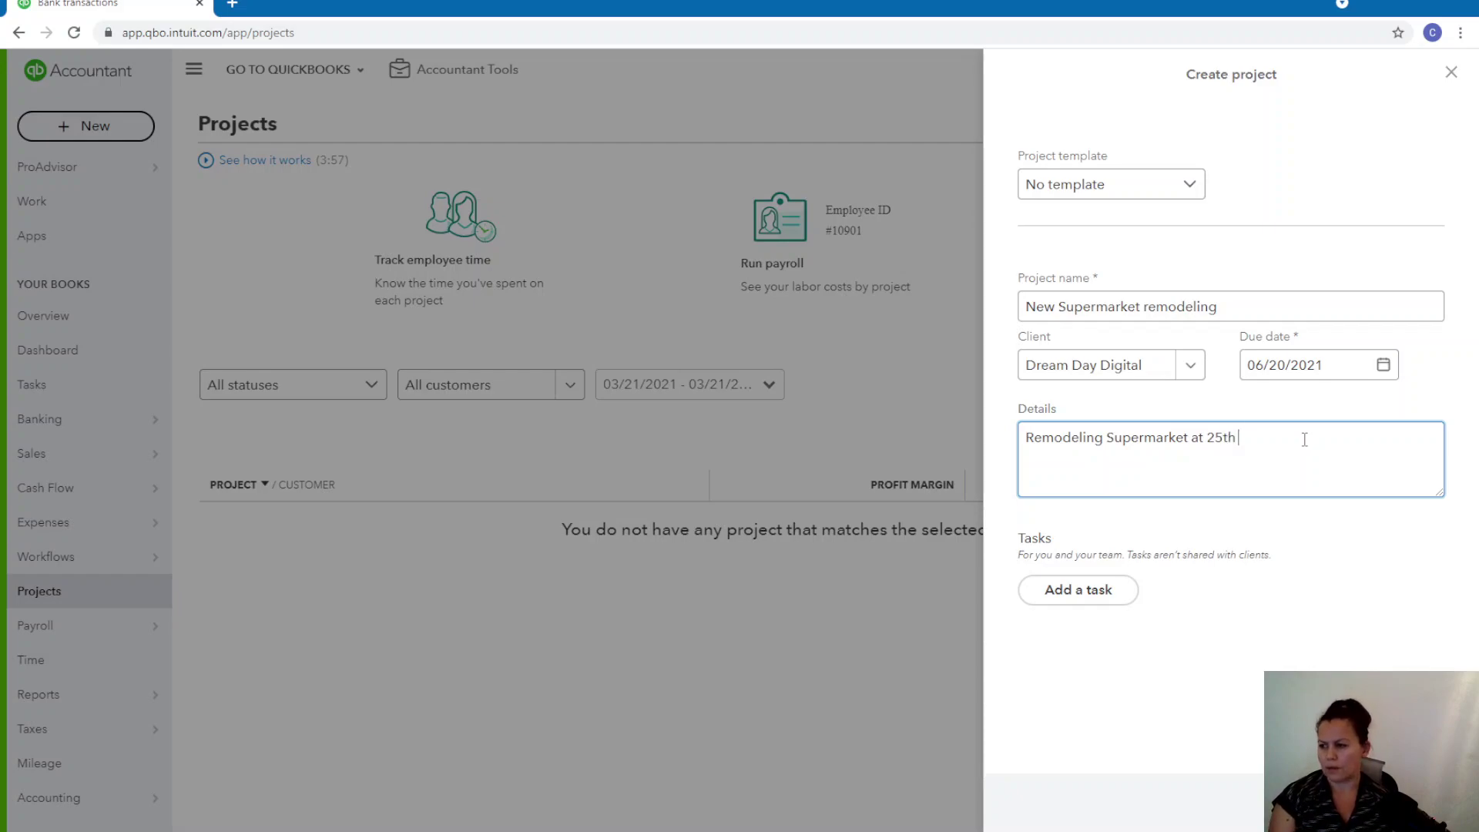
type(" and first ave")
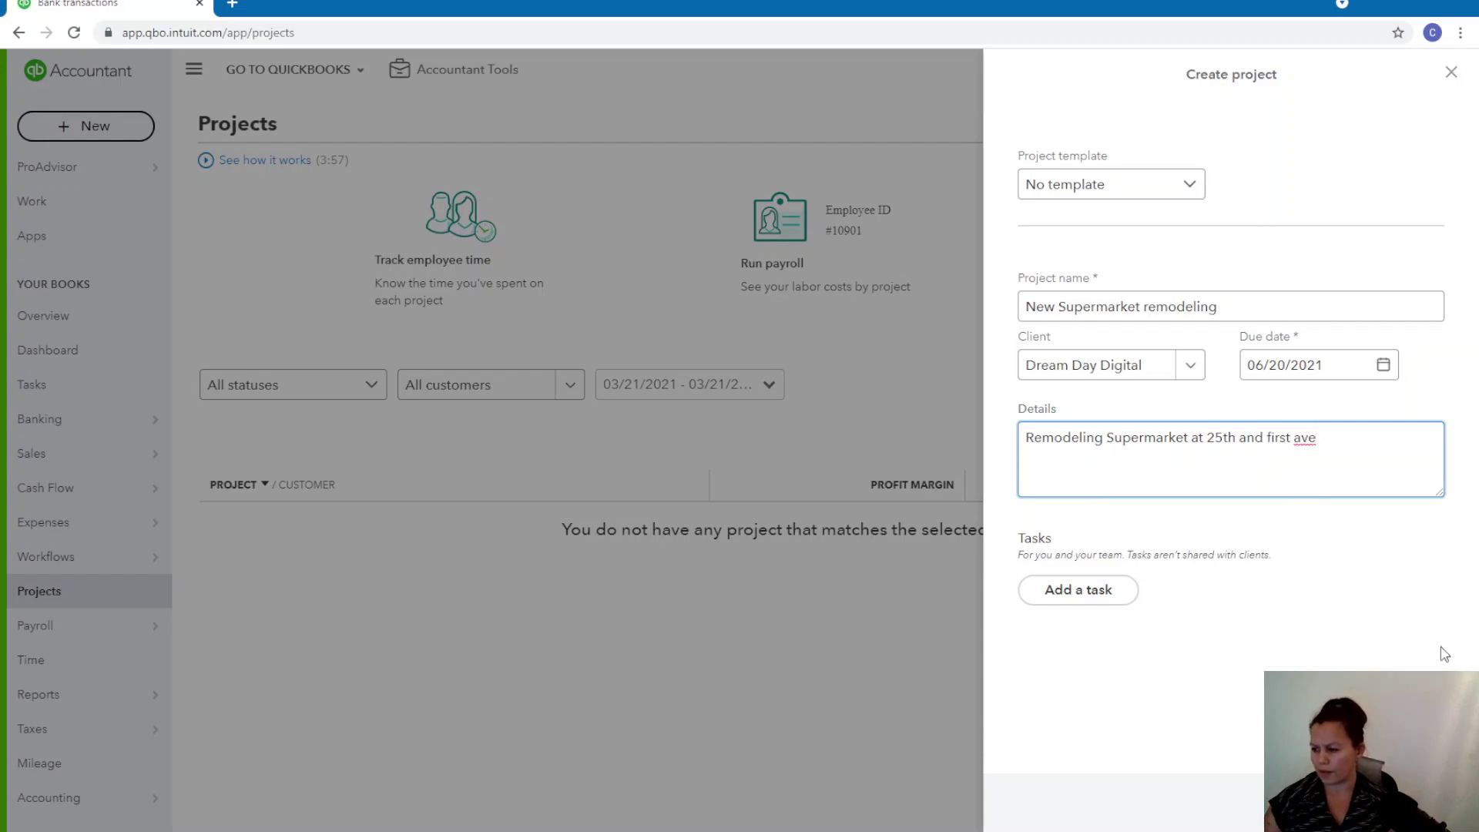
Step: Save the New Supermarket remodeling project and go back to the Projects list by way of Expenses
left_click(1417, 803)
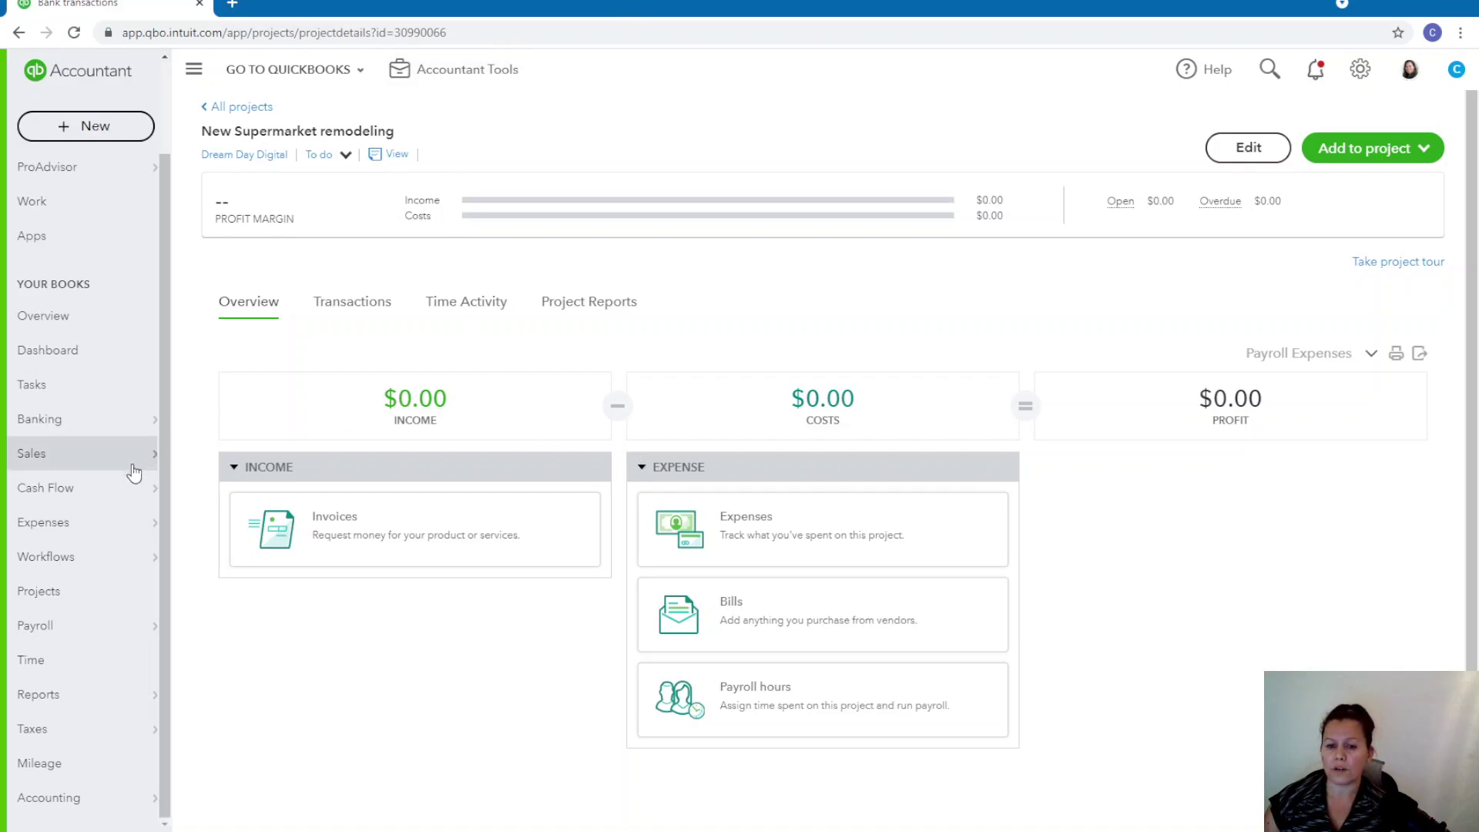
mouse_move(123, 485)
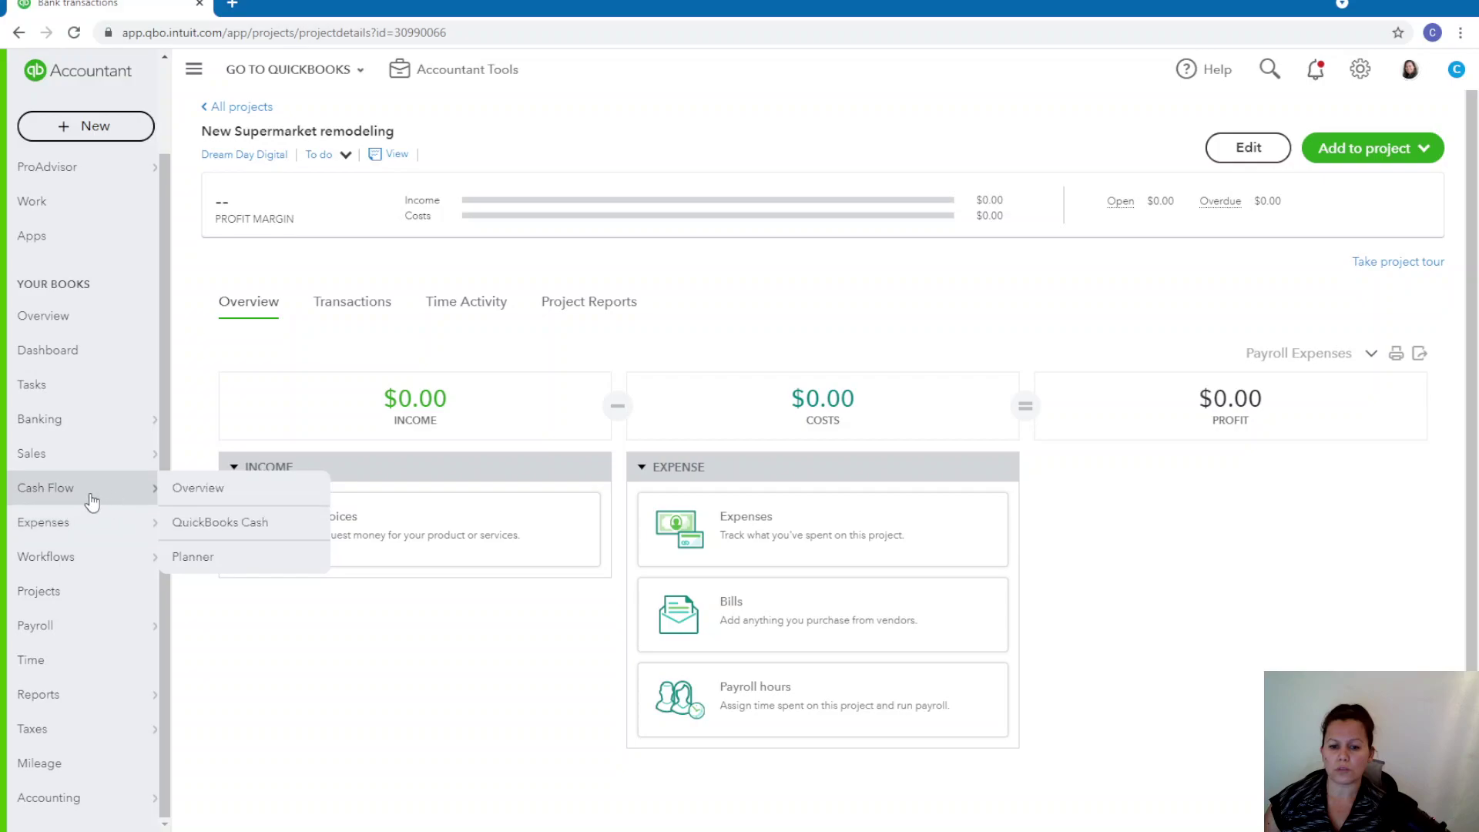
left_click(73, 530)
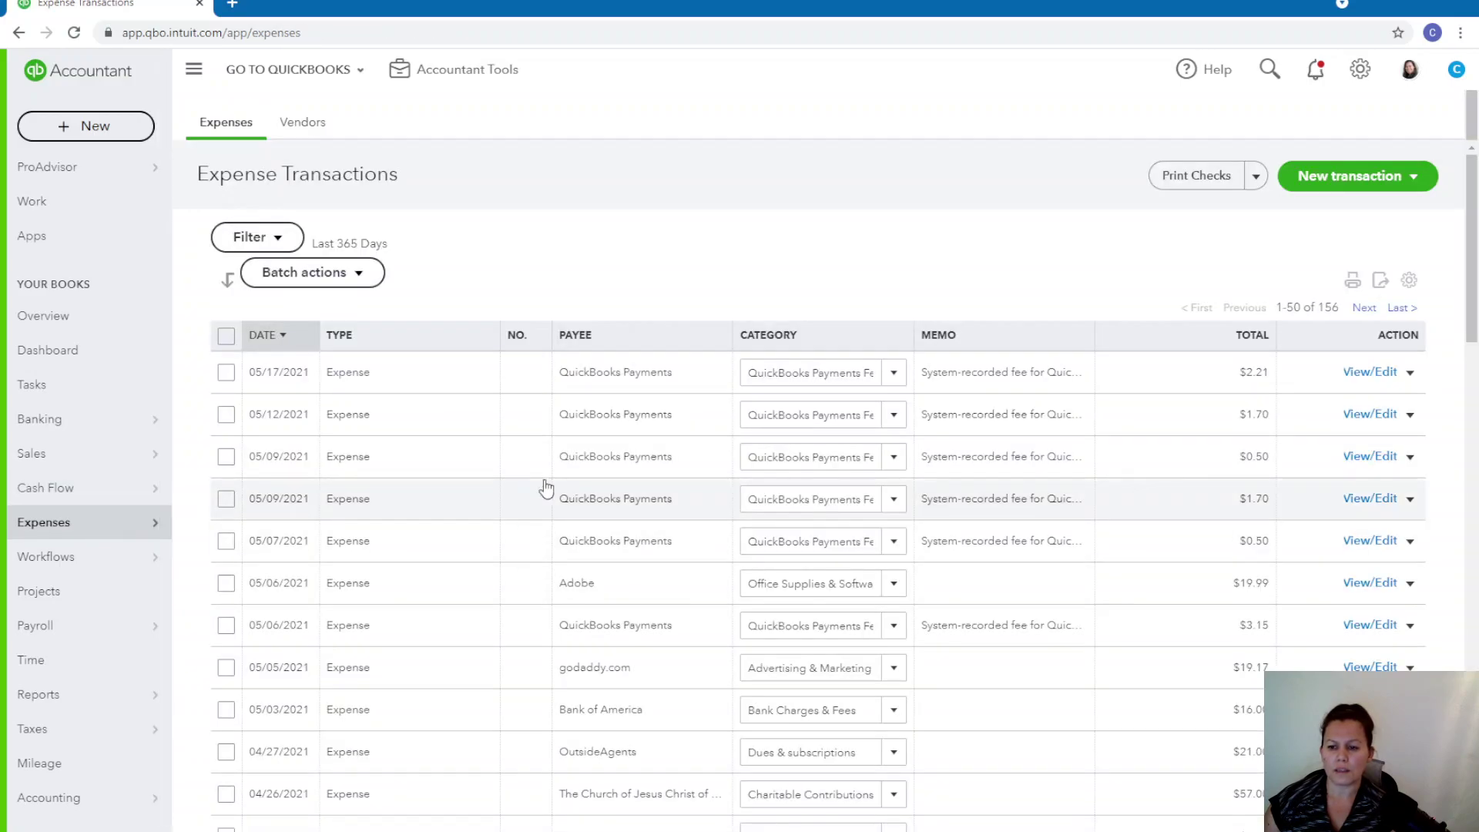
left_click(38, 592)
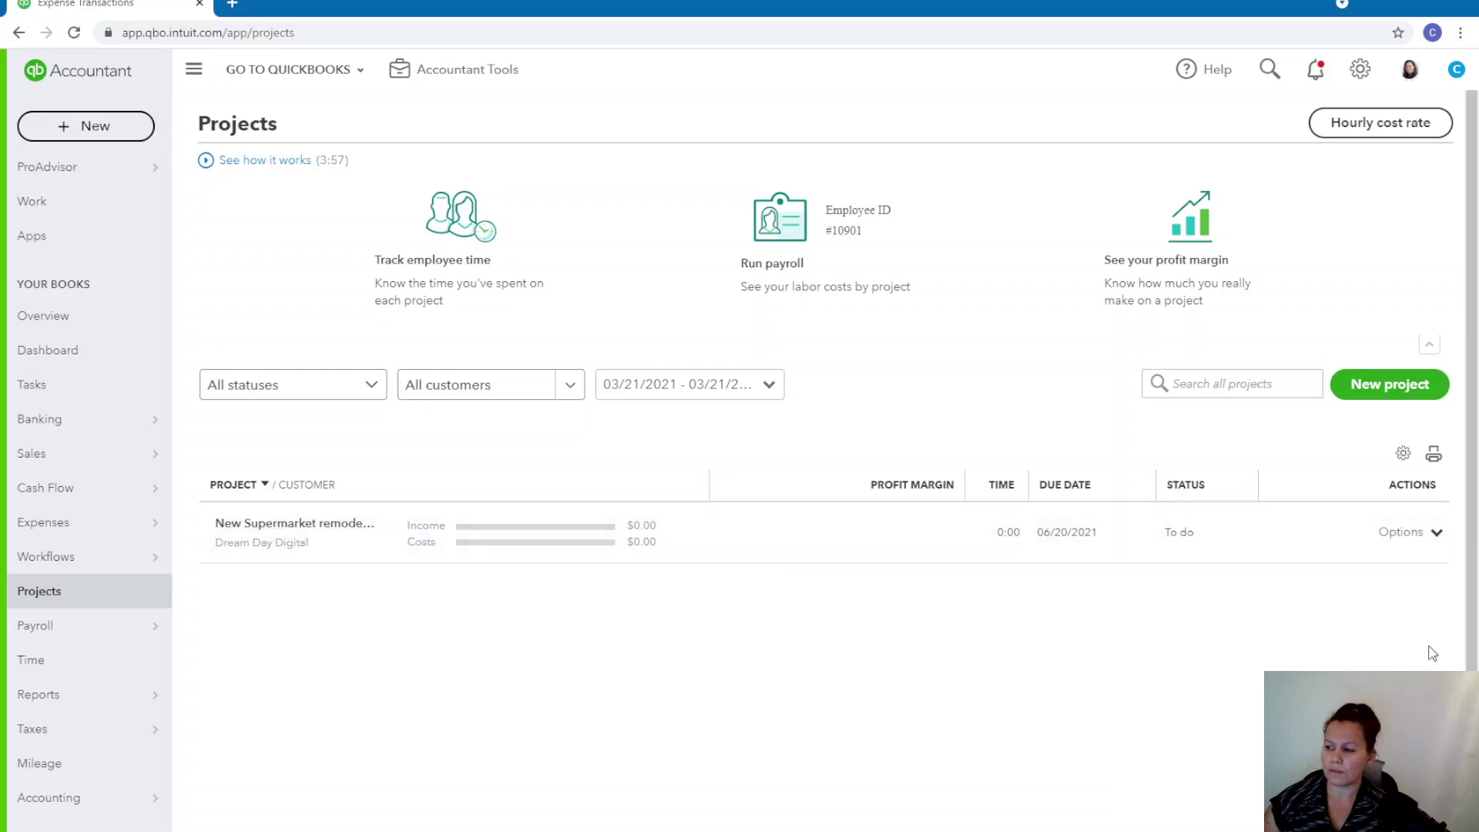
Step: Look over the project row's actions, then open the New Supermarket remodeling project
left_click(1437, 533)
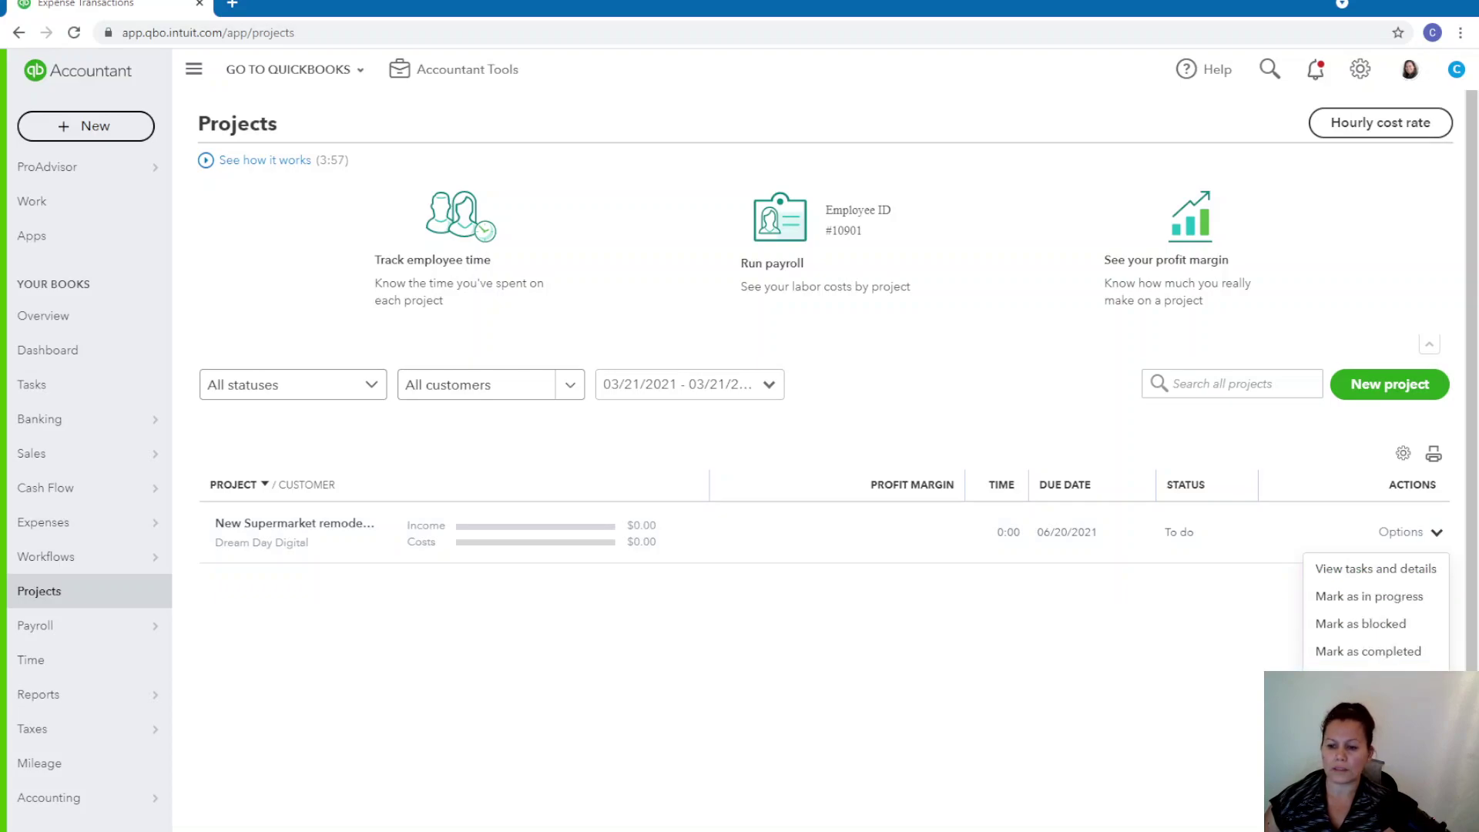
left_click(936, 734)
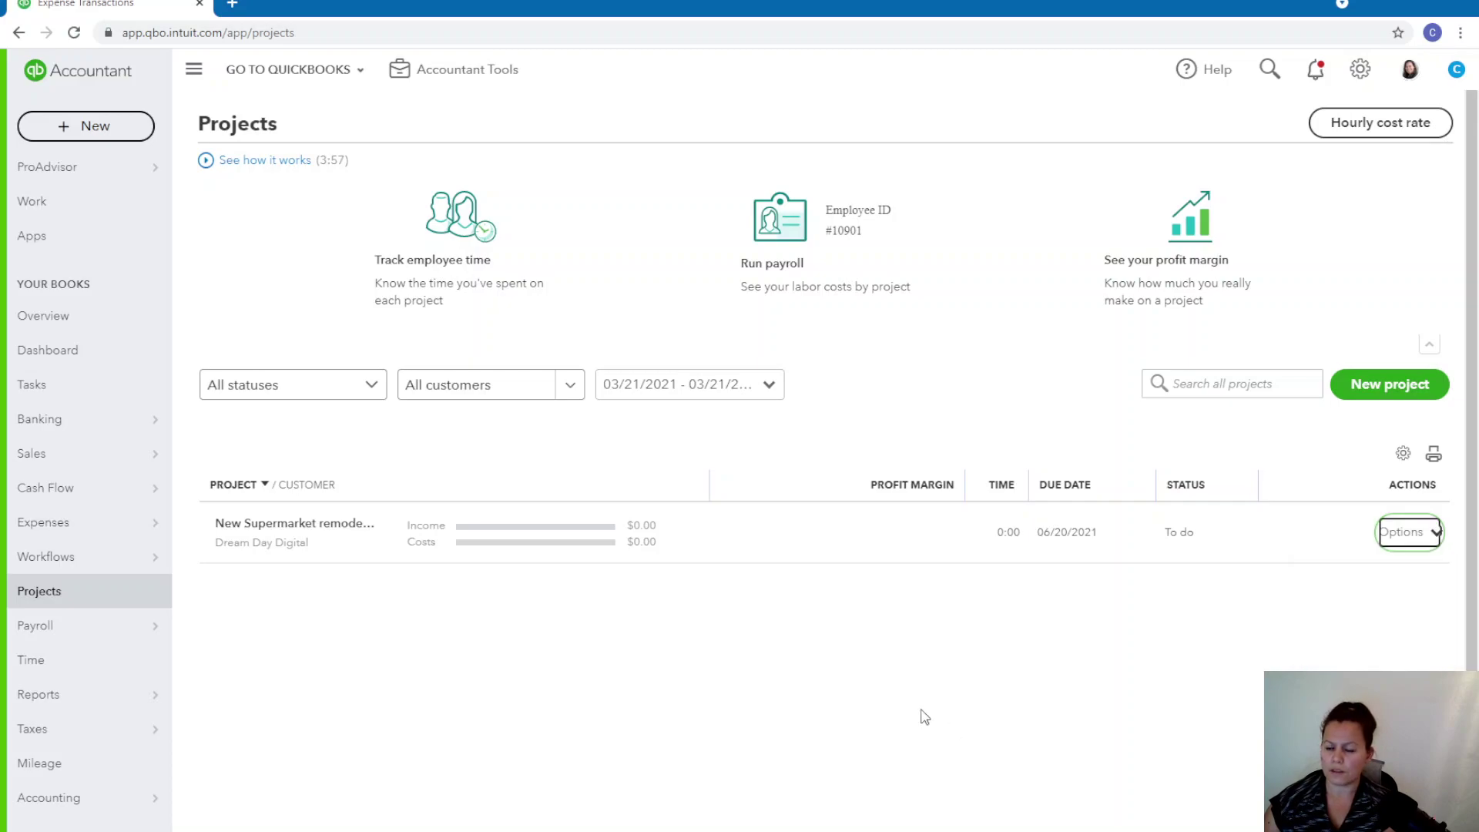
left_click(259, 527)
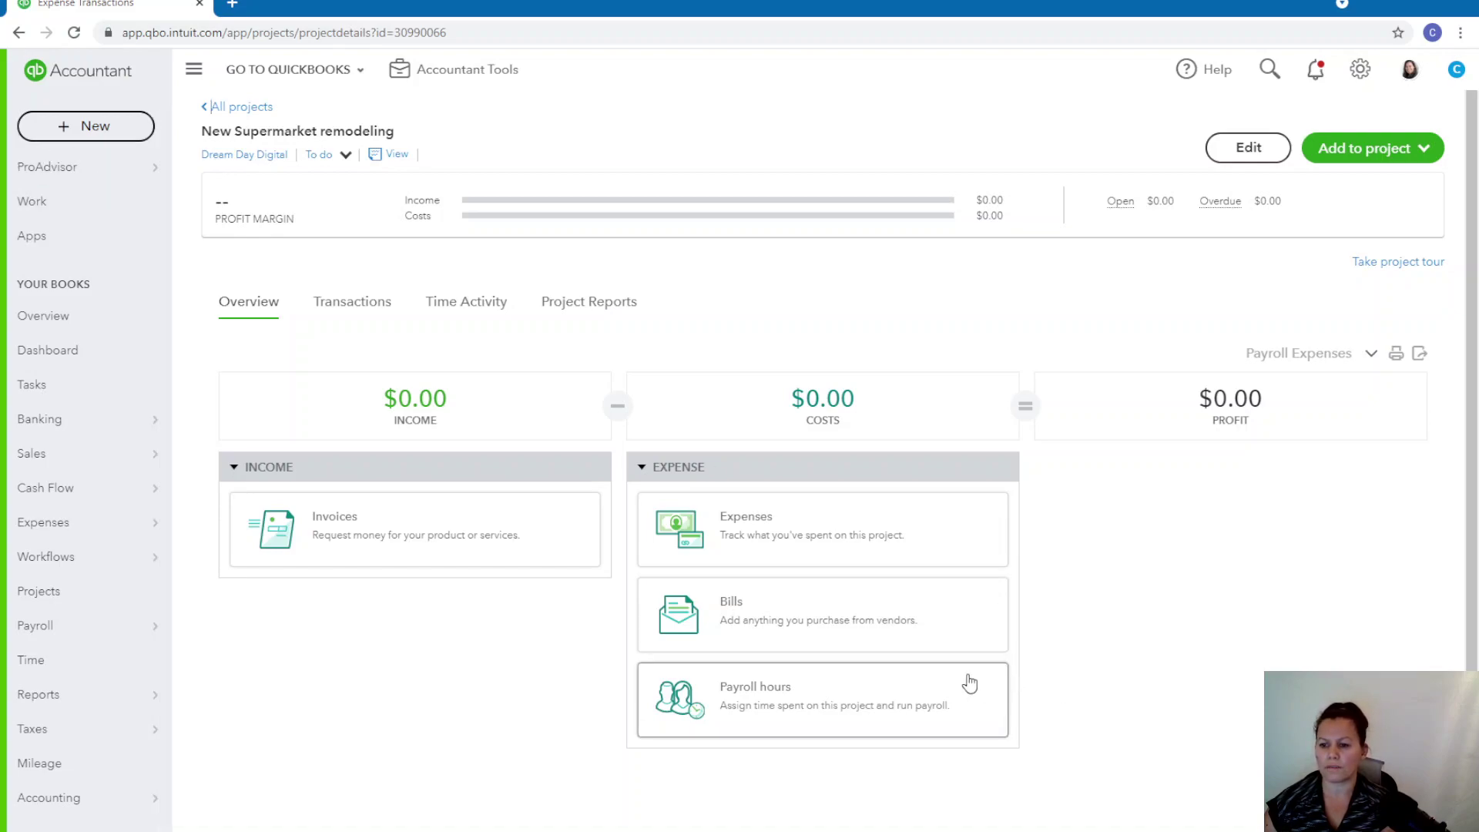
Step: Start a project invoice with Payment Advance as the first line item
left_click(440, 539)
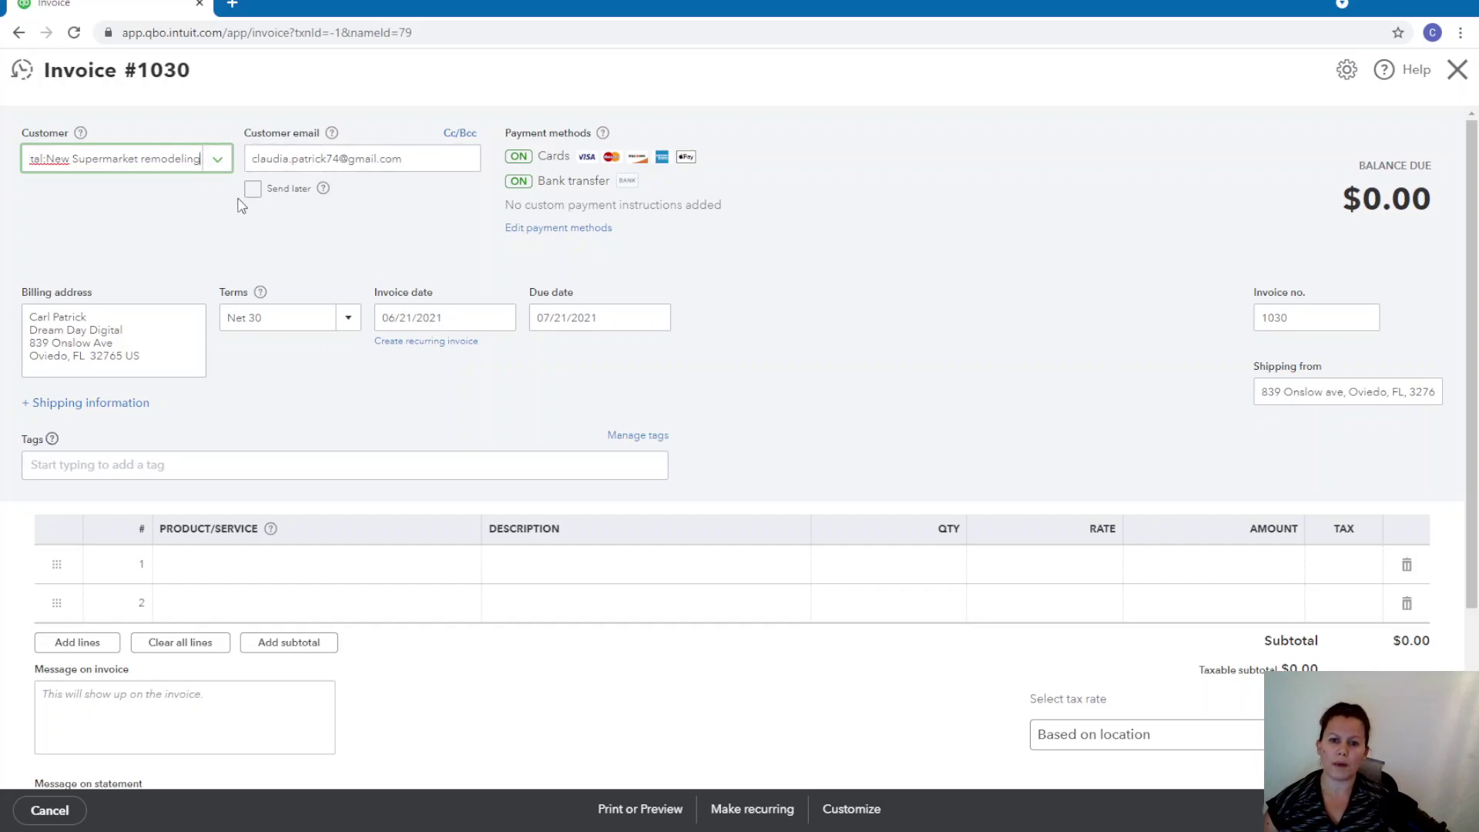
left_click(413, 568)
left_click(467, 572)
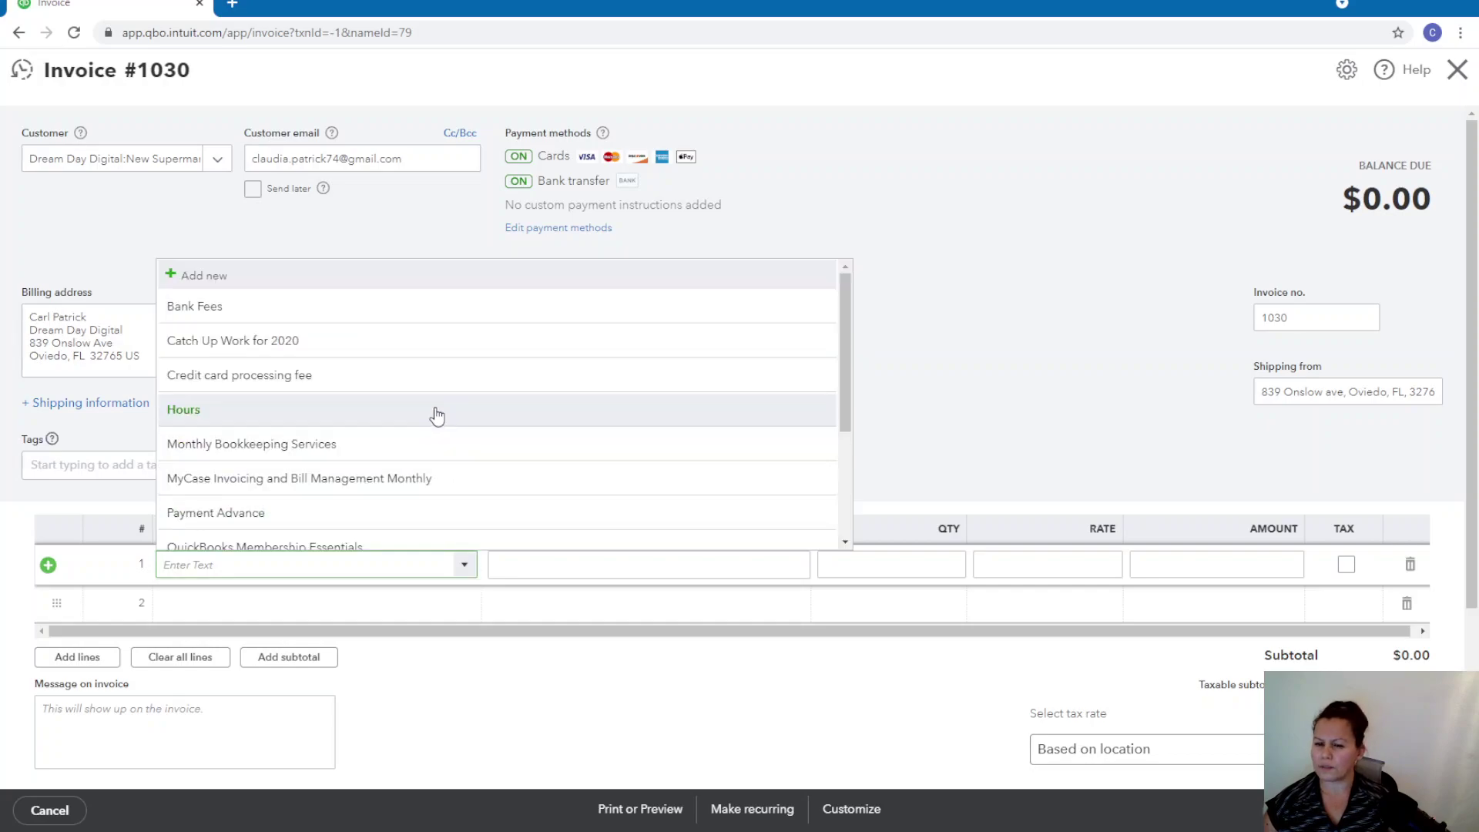
scroll(434, 408, "down", 1)
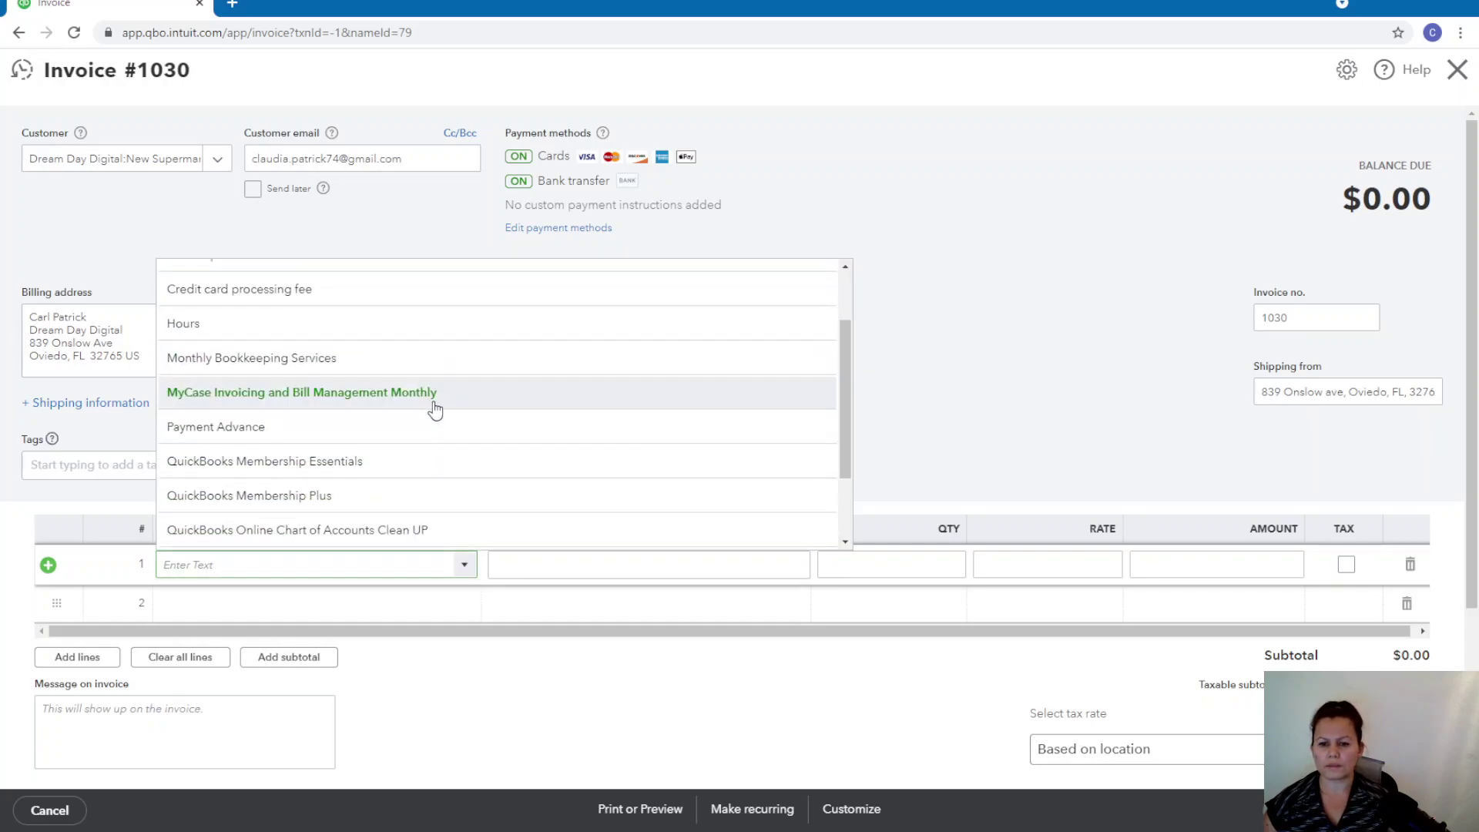
scroll(432, 394, "up", 1)
scroll(432, 394, "up", 1)
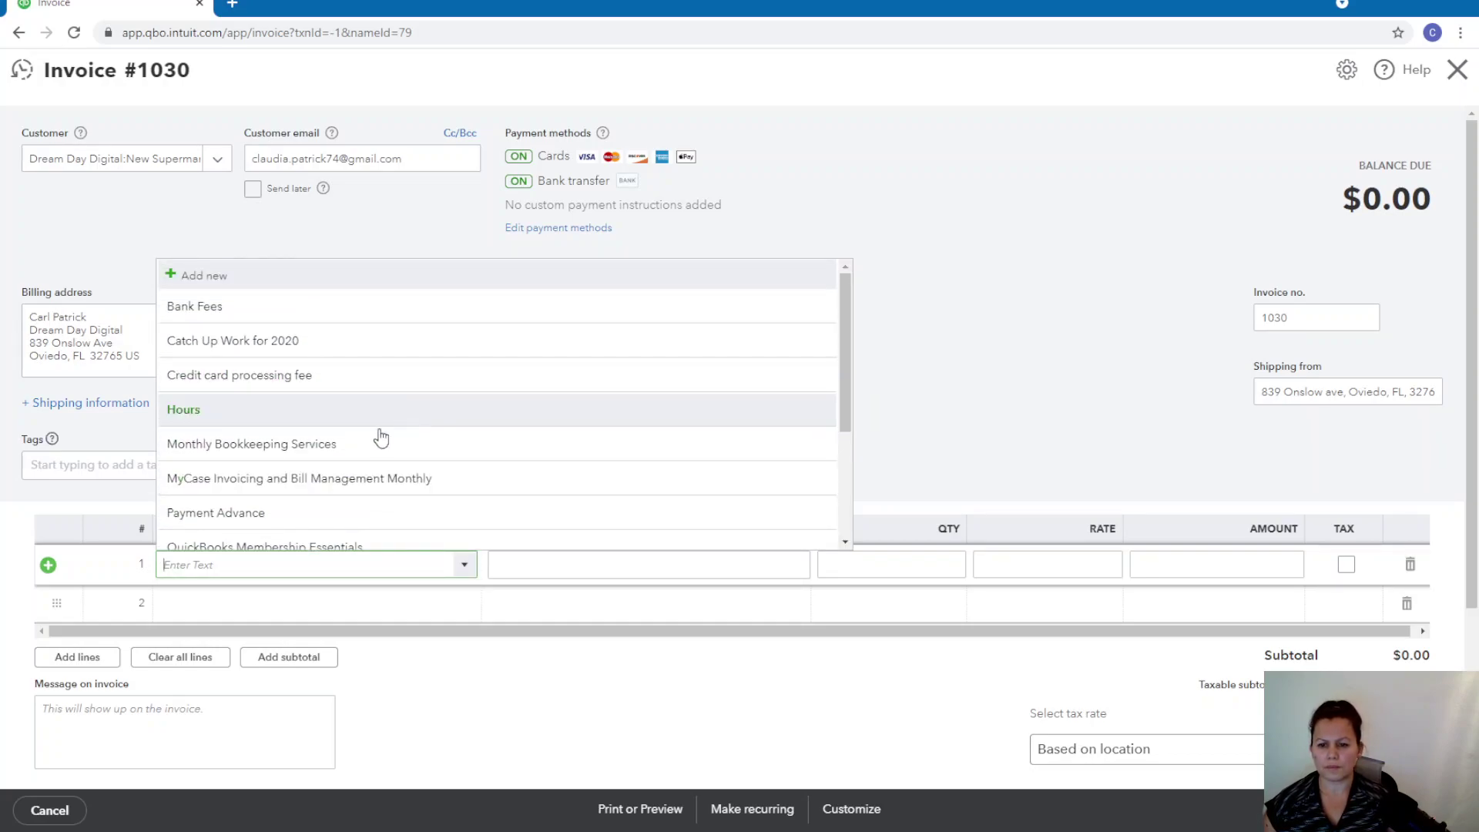
scroll(398, 447, "down", 1)
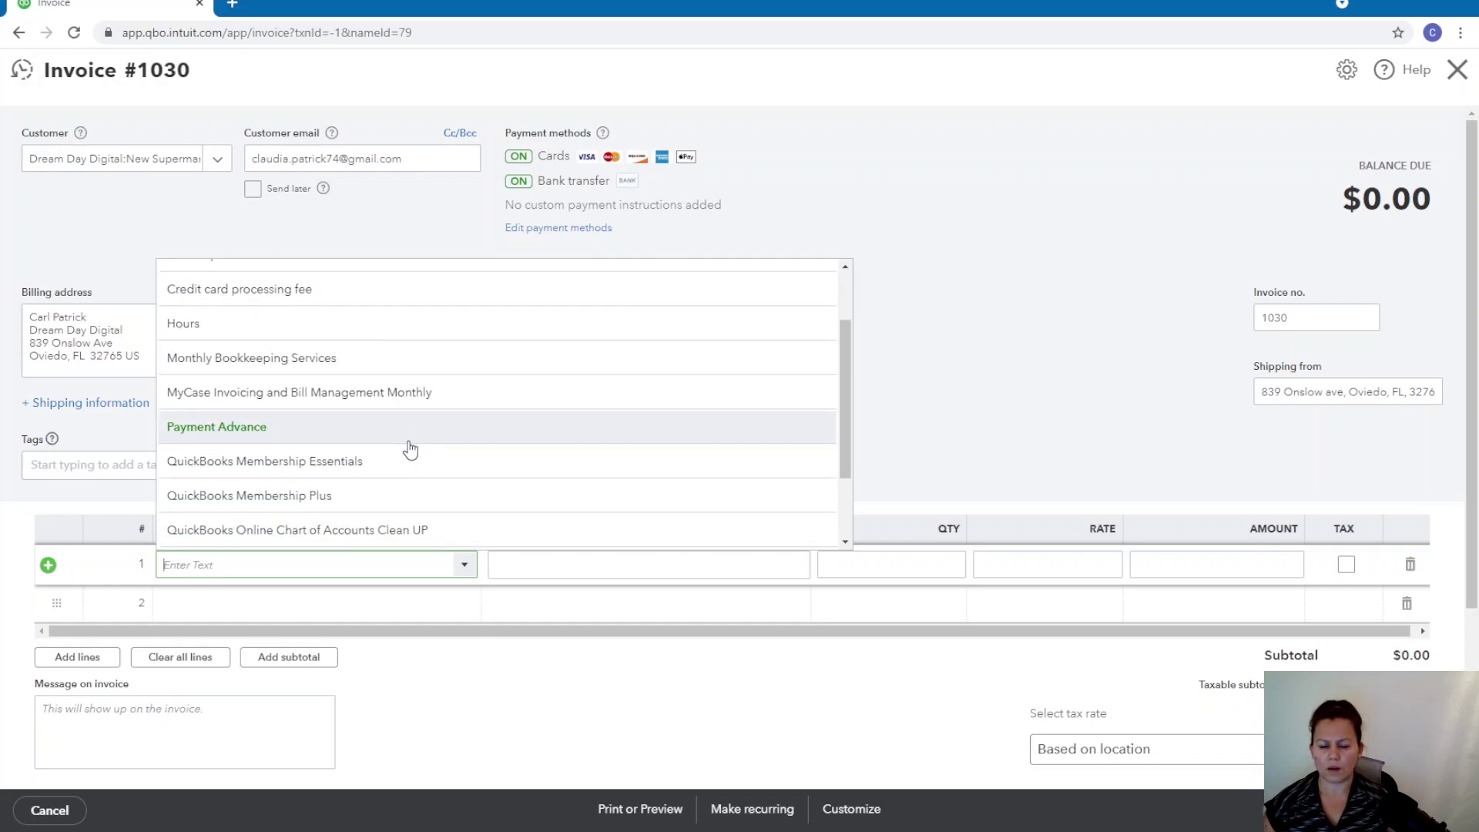
left_click(346, 430)
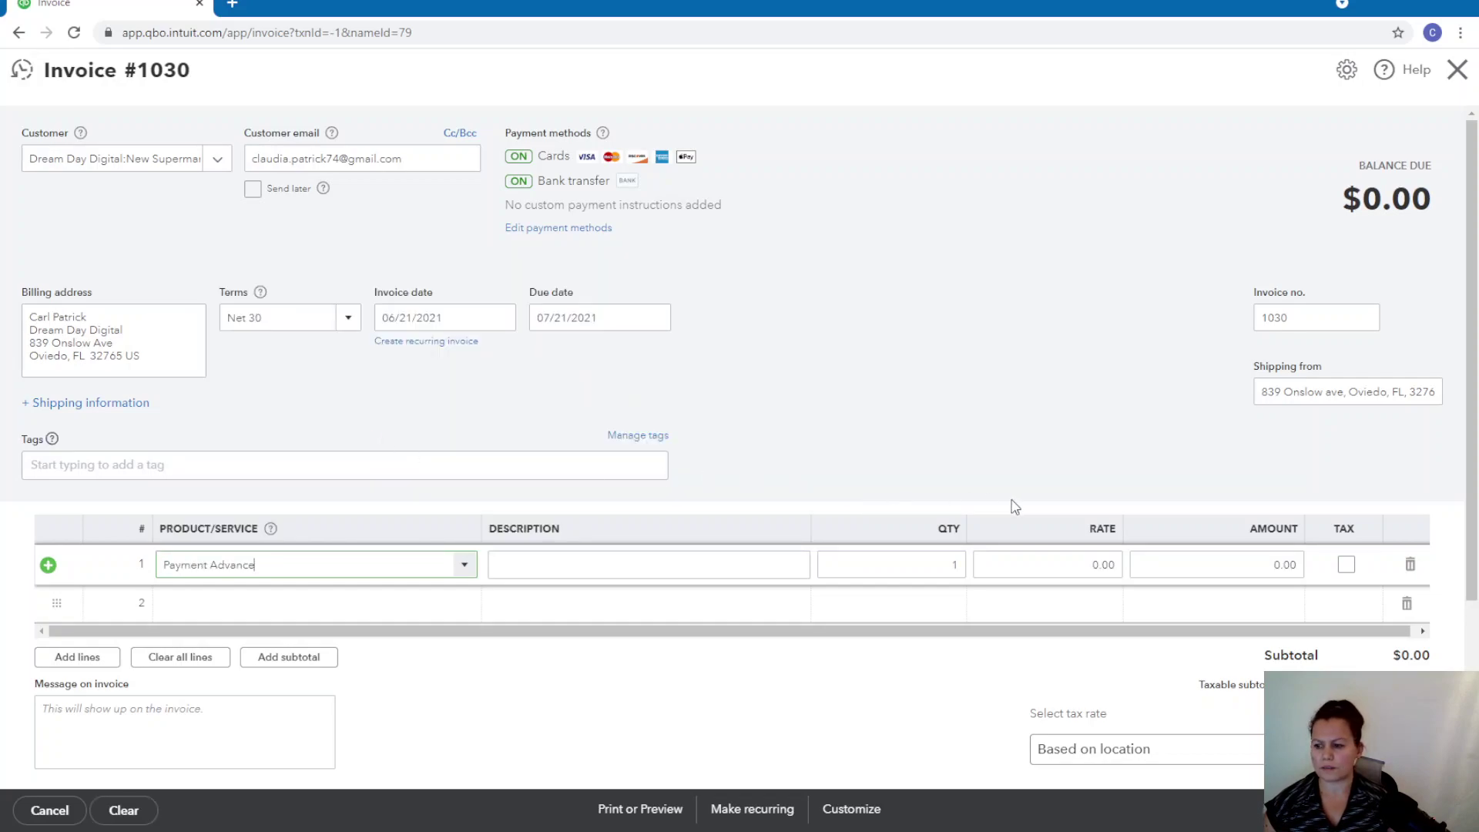
Step: Set the Payment Advance line's rate to 50,000
left_click(1068, 564)
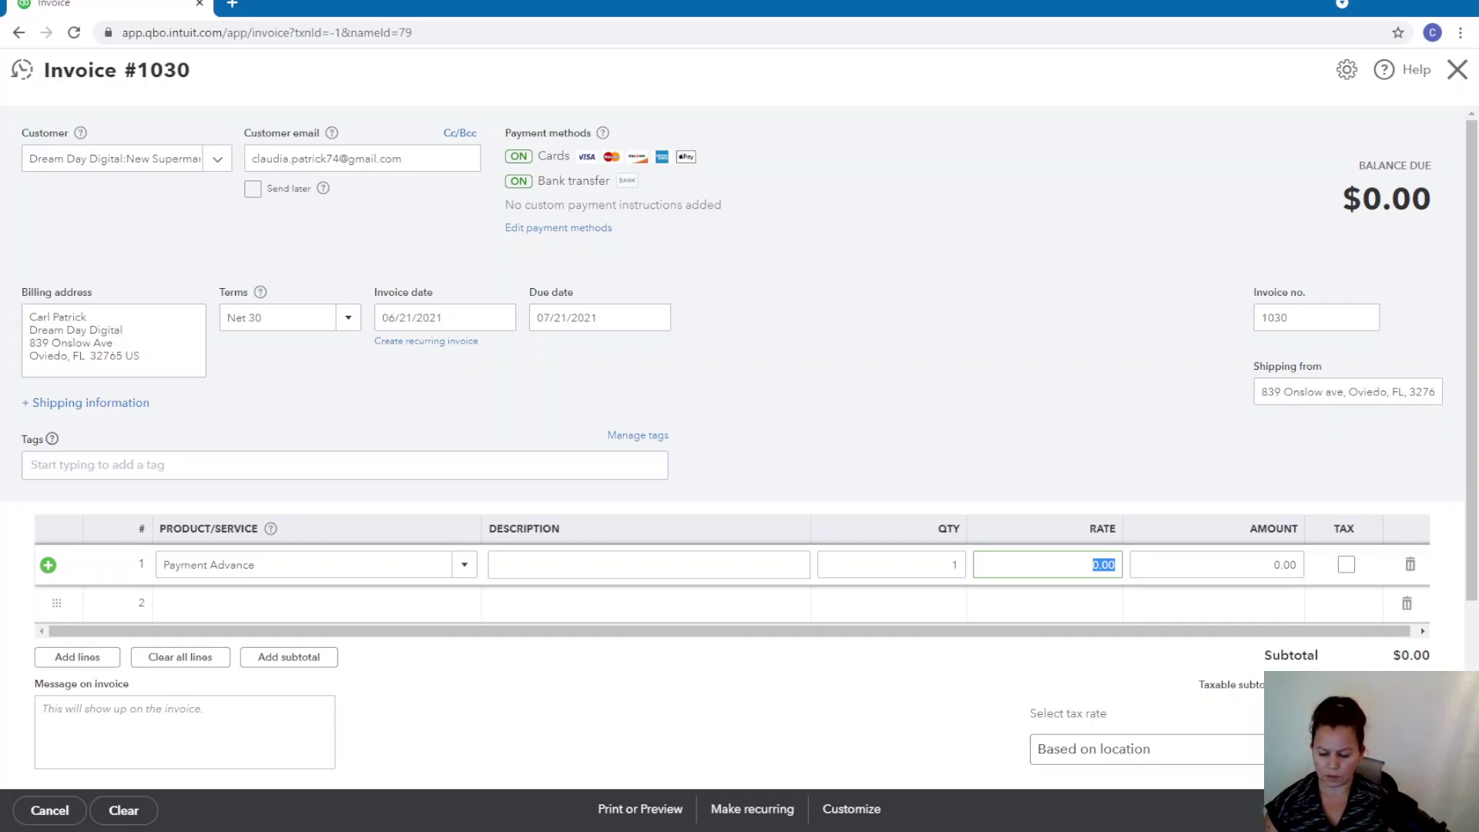
type("5")
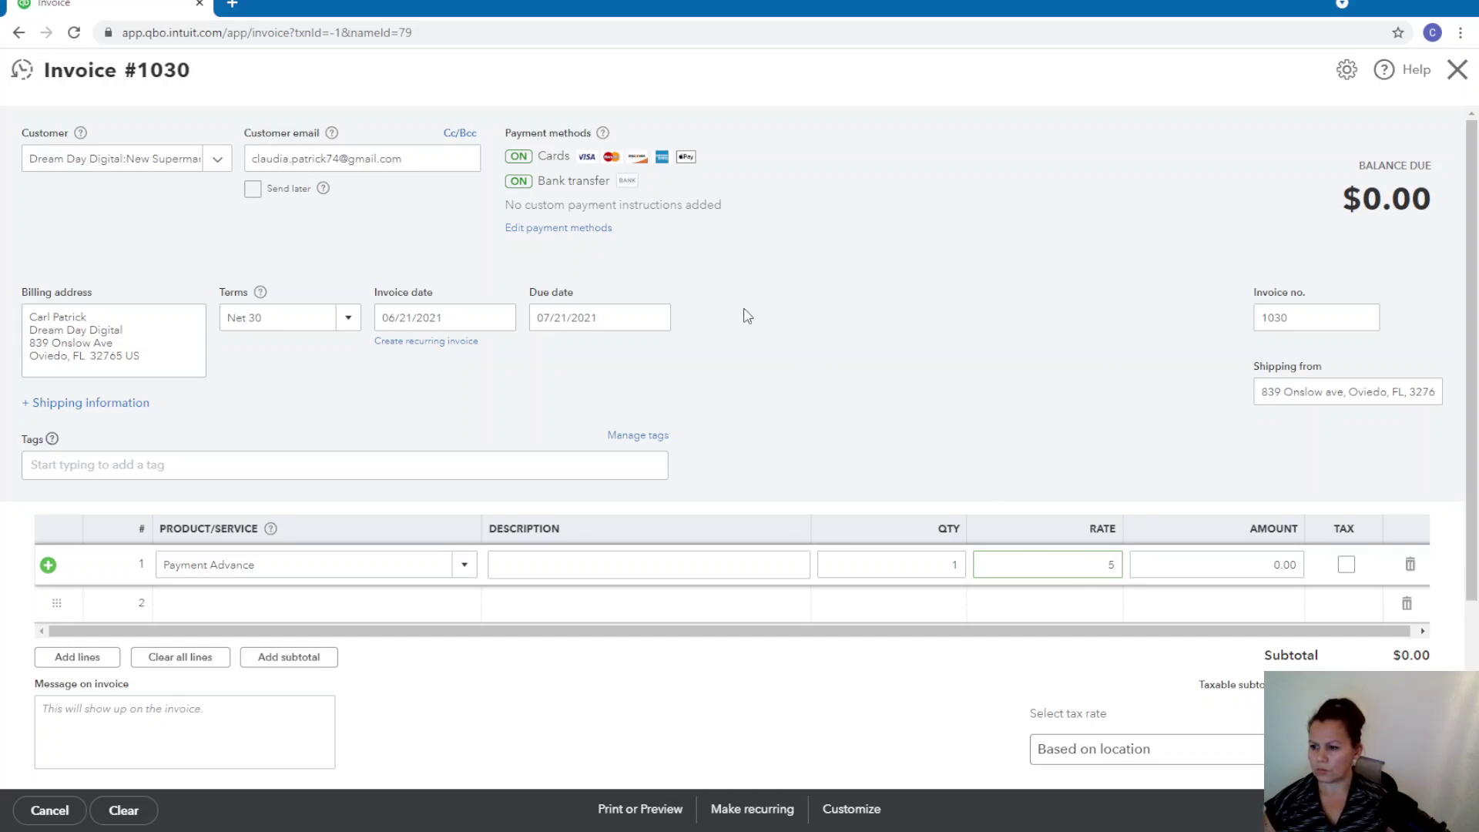
left_click(747, 315)
left_click(1107, 574)
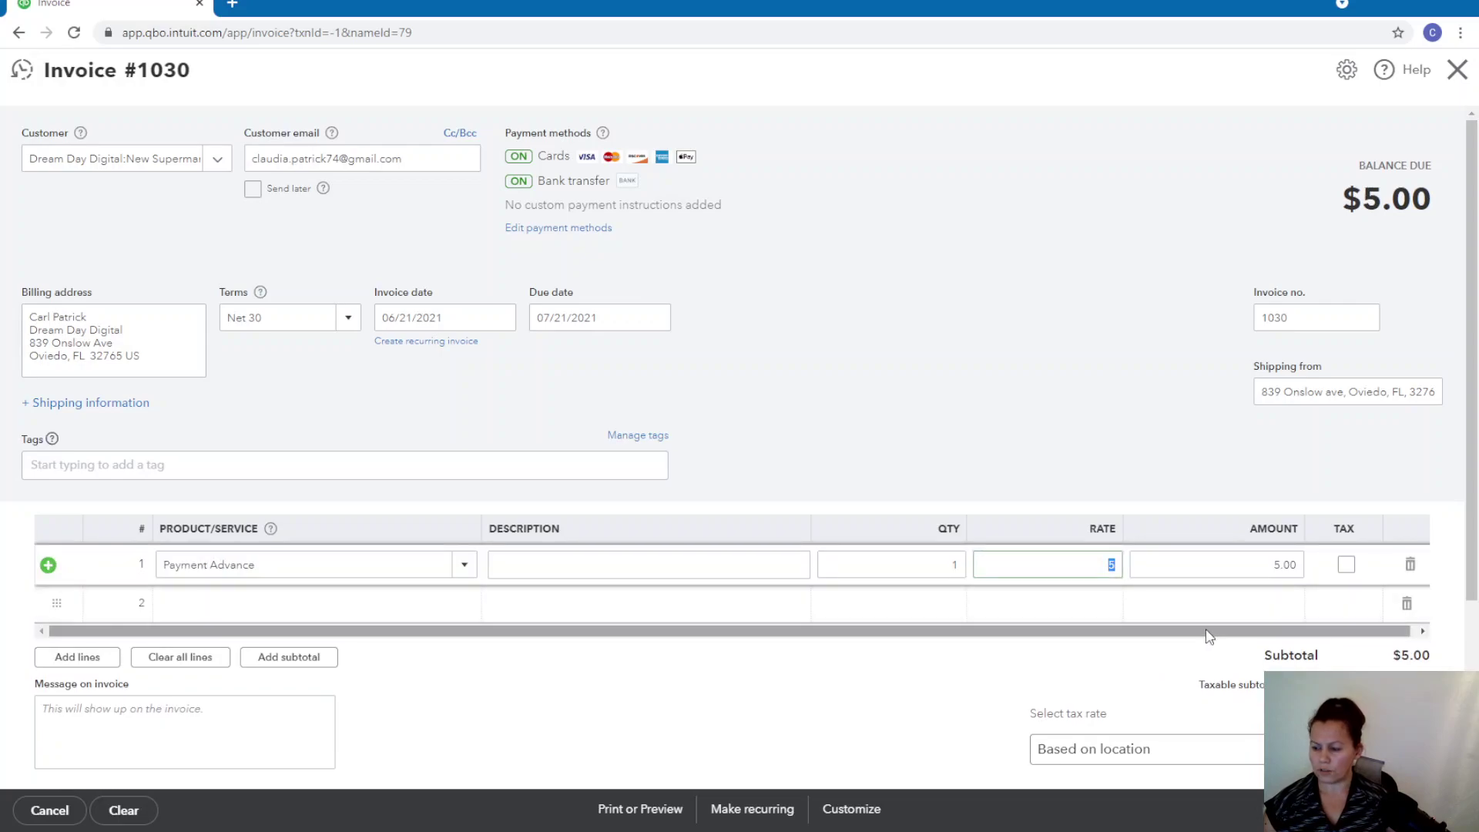
type("50000")
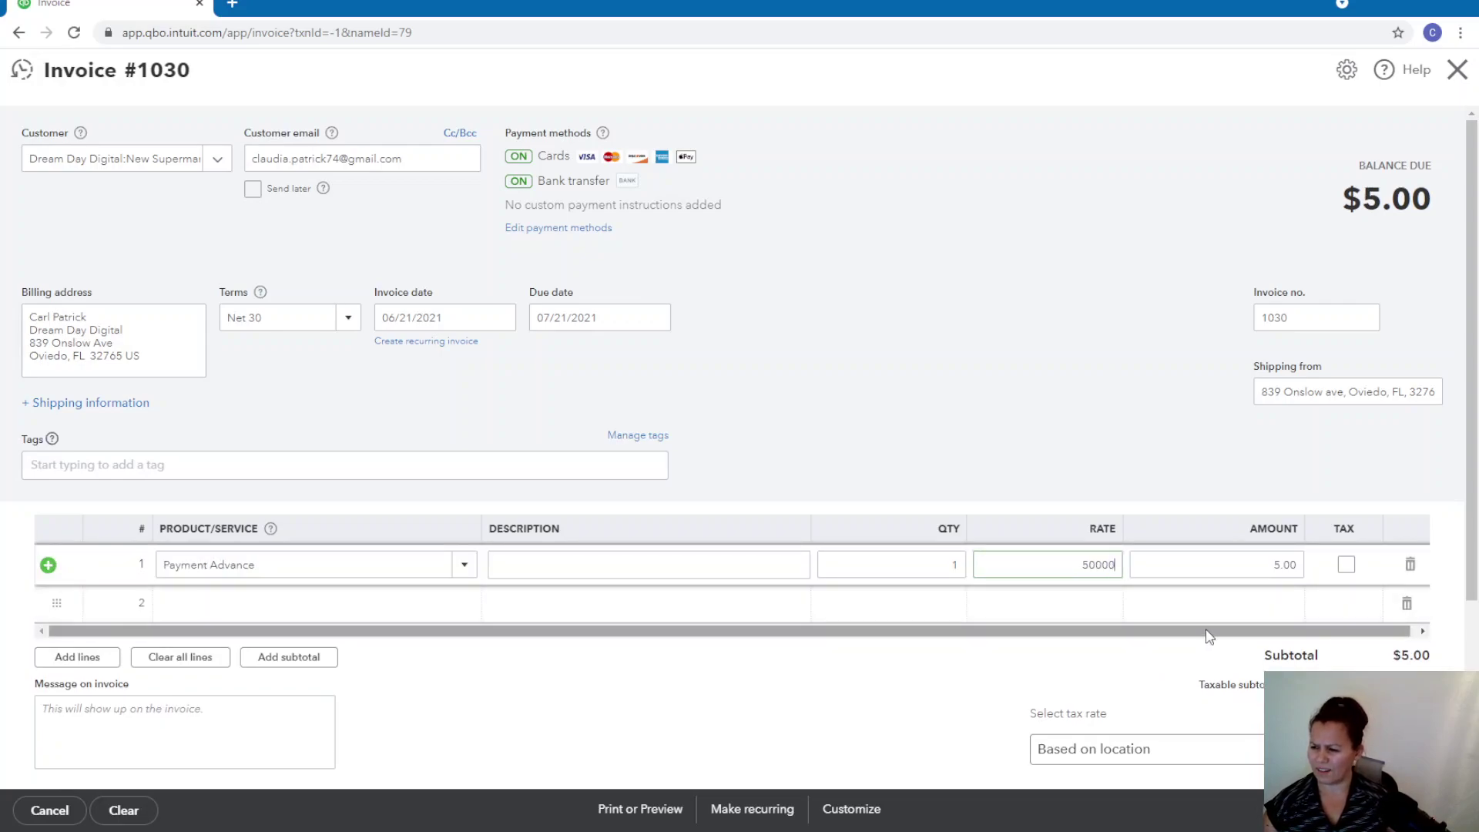
key("Tab")
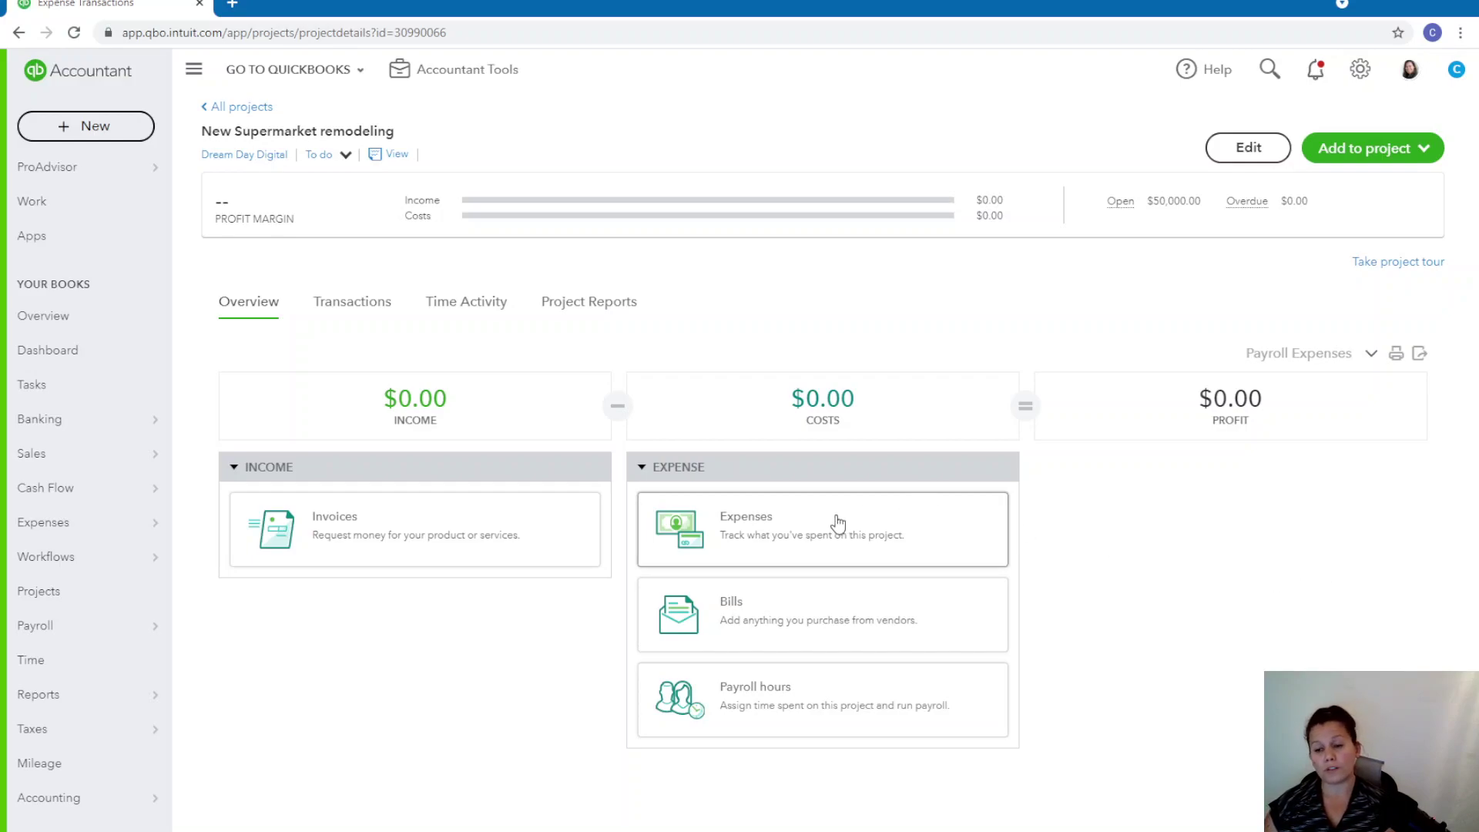
Step: Start a project expense with payee Cafe Mineiro and category Job Supplies
left_click(790, 543)
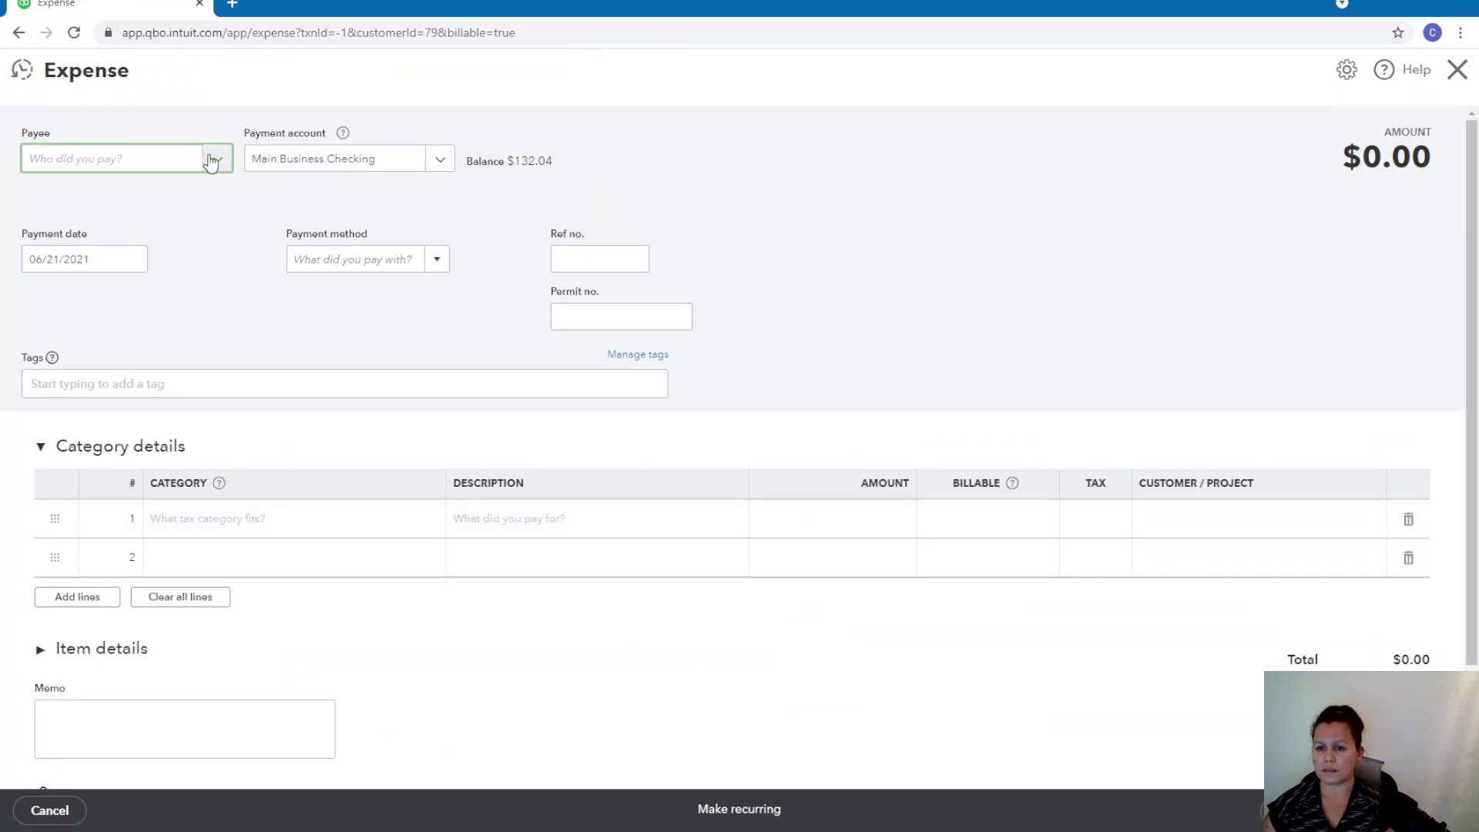
left_click(211, 161)
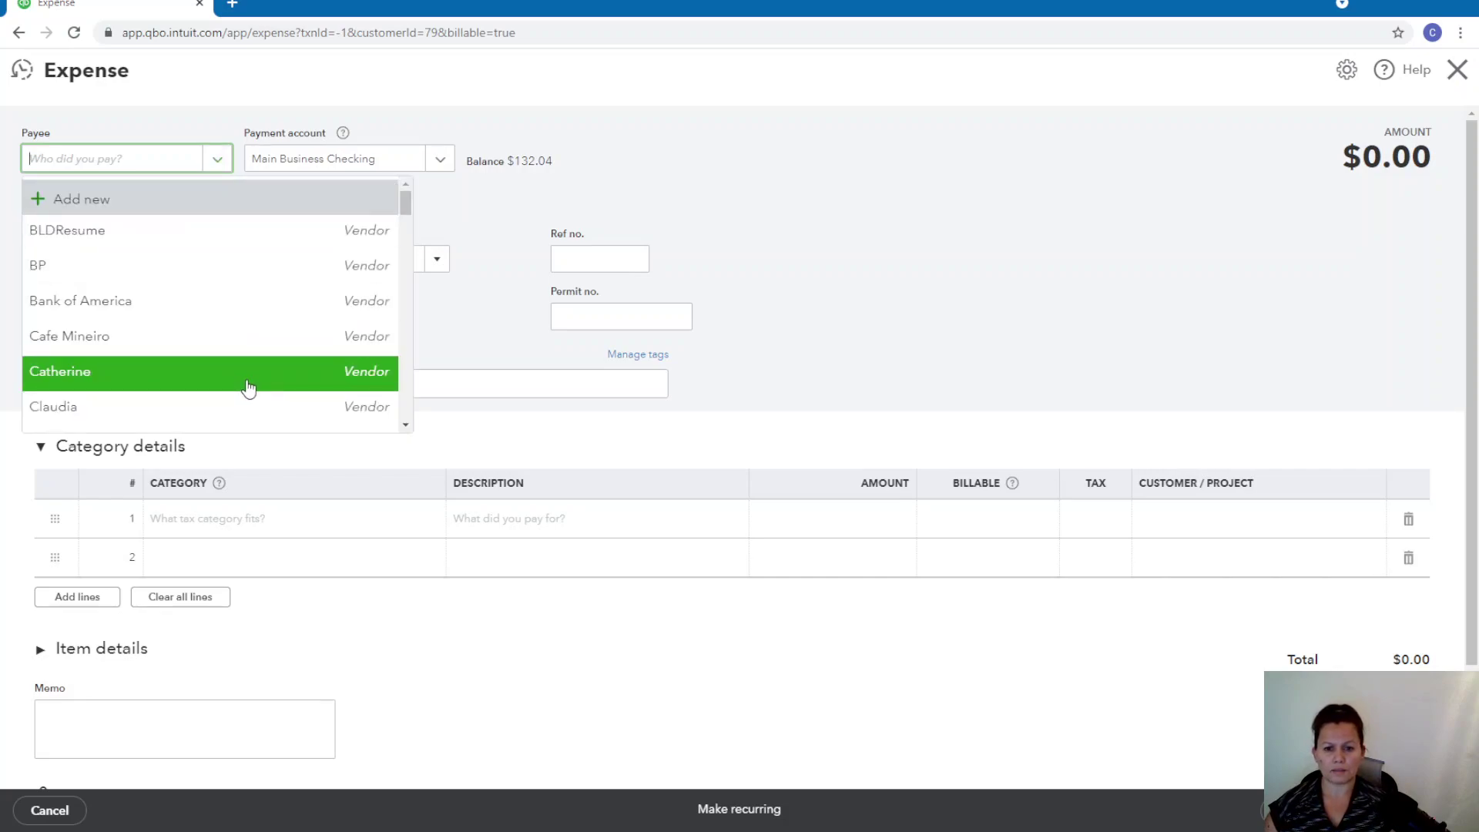
left_click(204, 336)
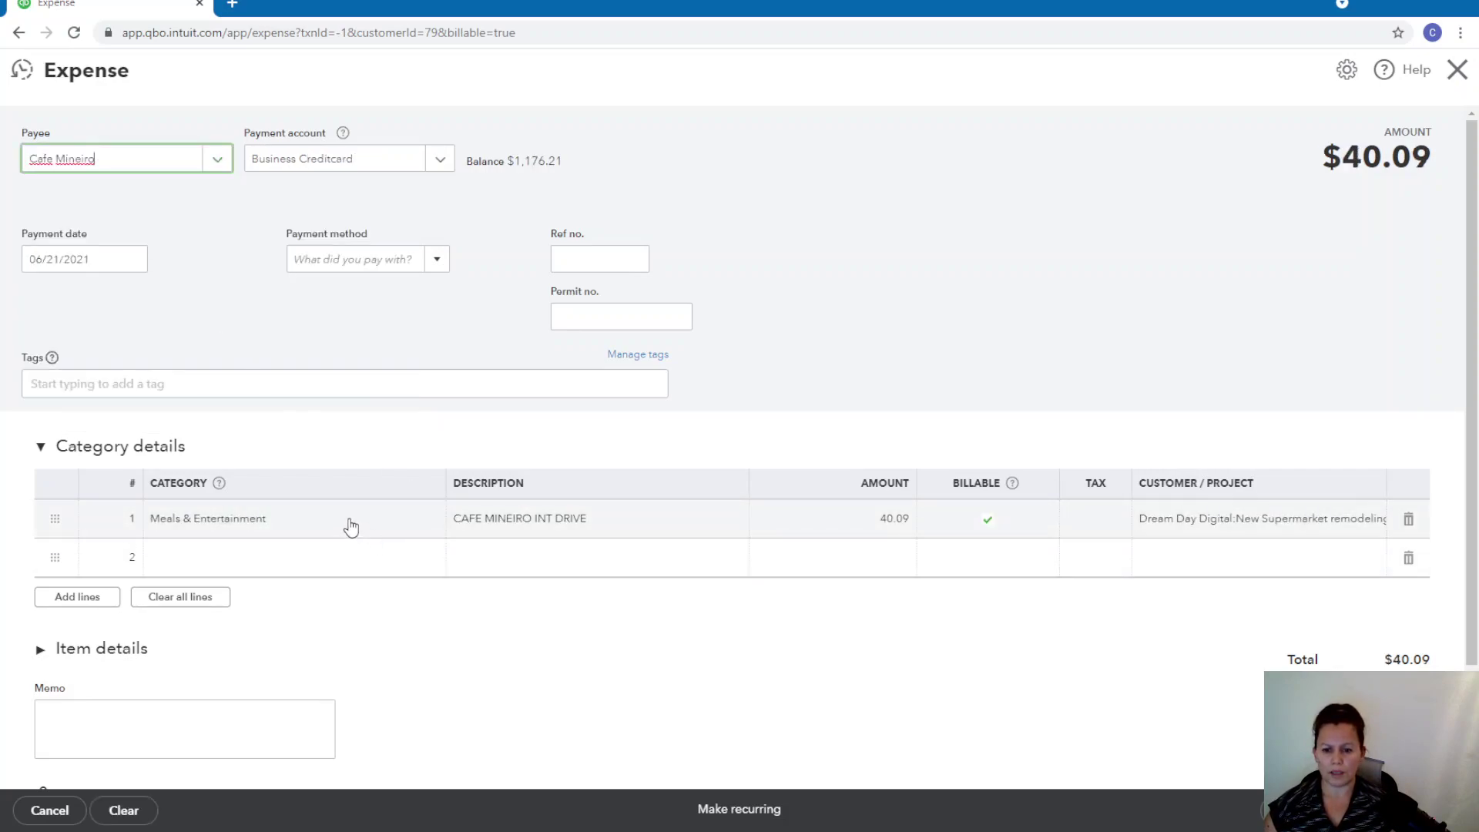
left_click(397, 525)
left_click(436, 524)
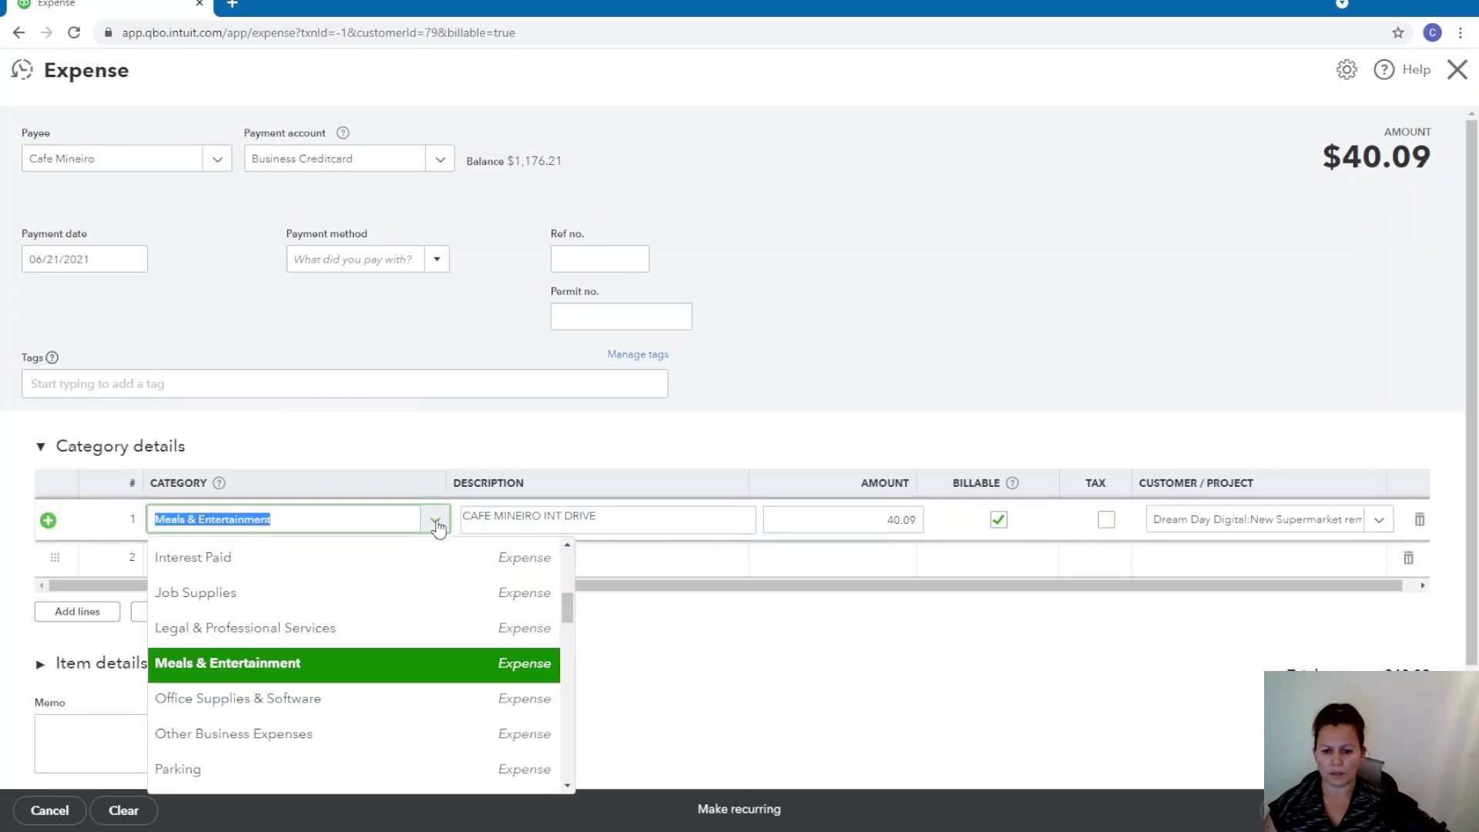
left_click(199, 595)
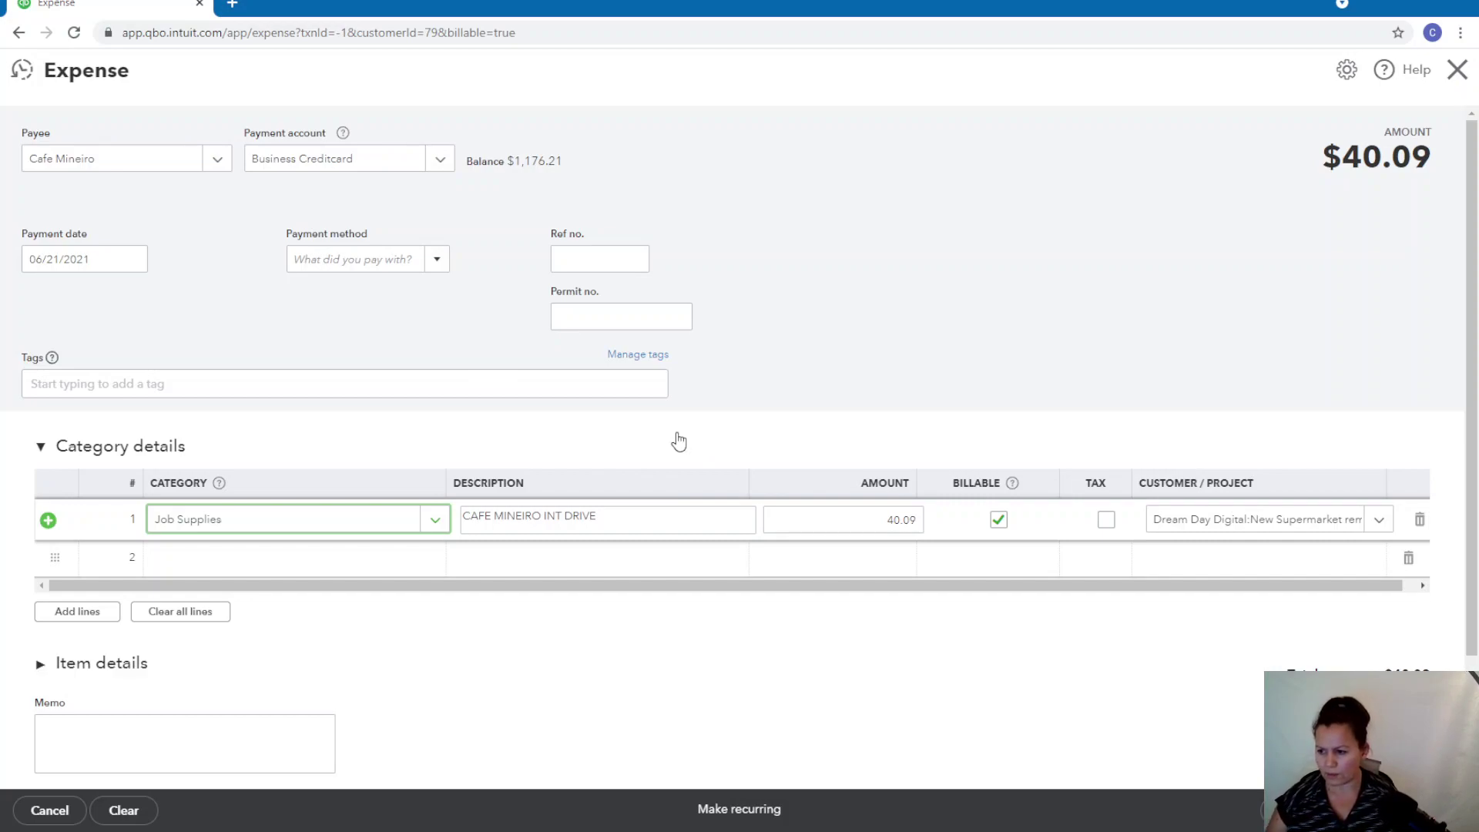
Step: Make the expense line non-billable for 5,000.00 and confirm its project assignment
left_click(999, 523)
left_click(879, 525)
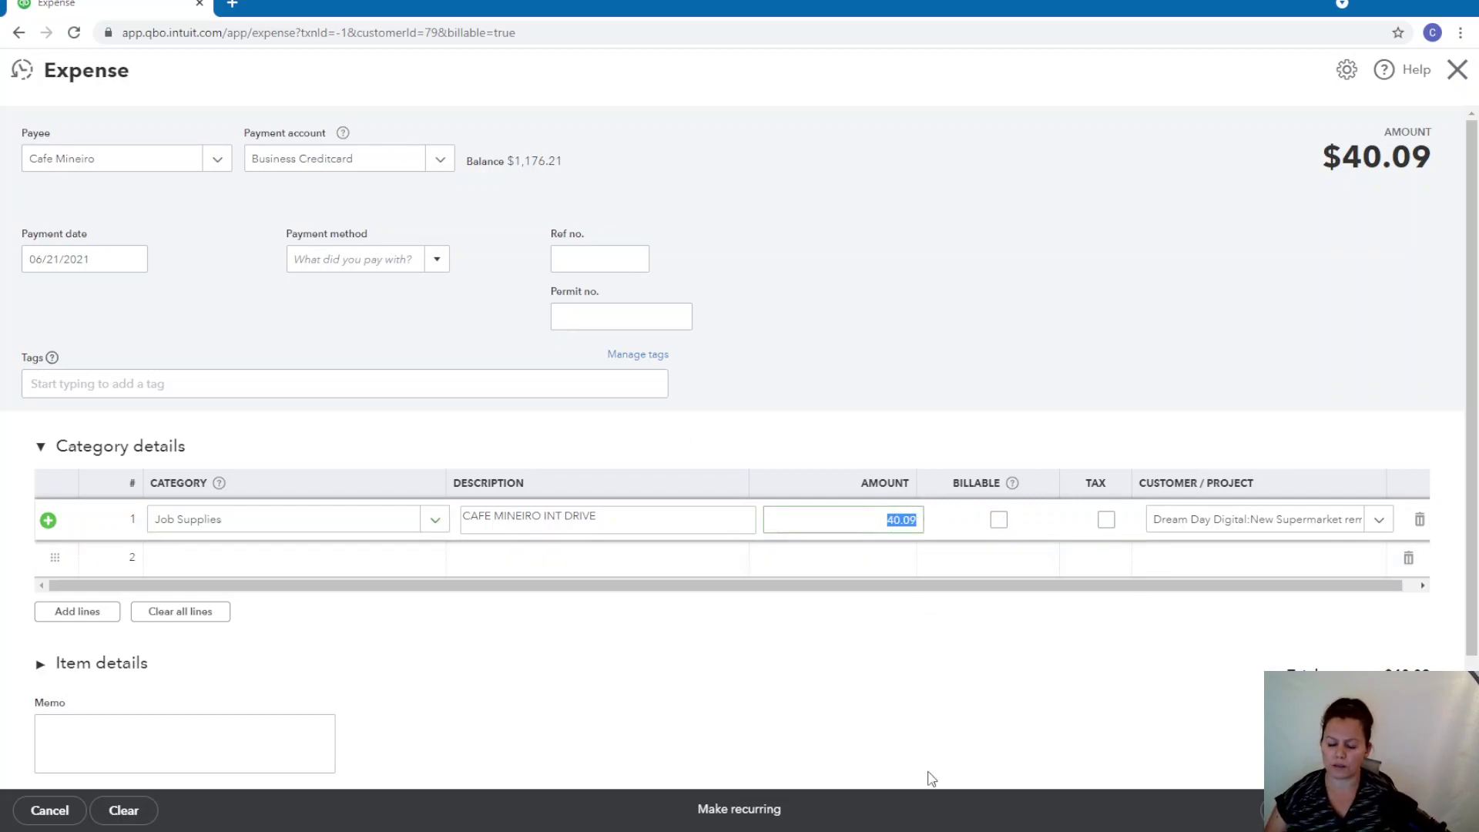
type("5000")
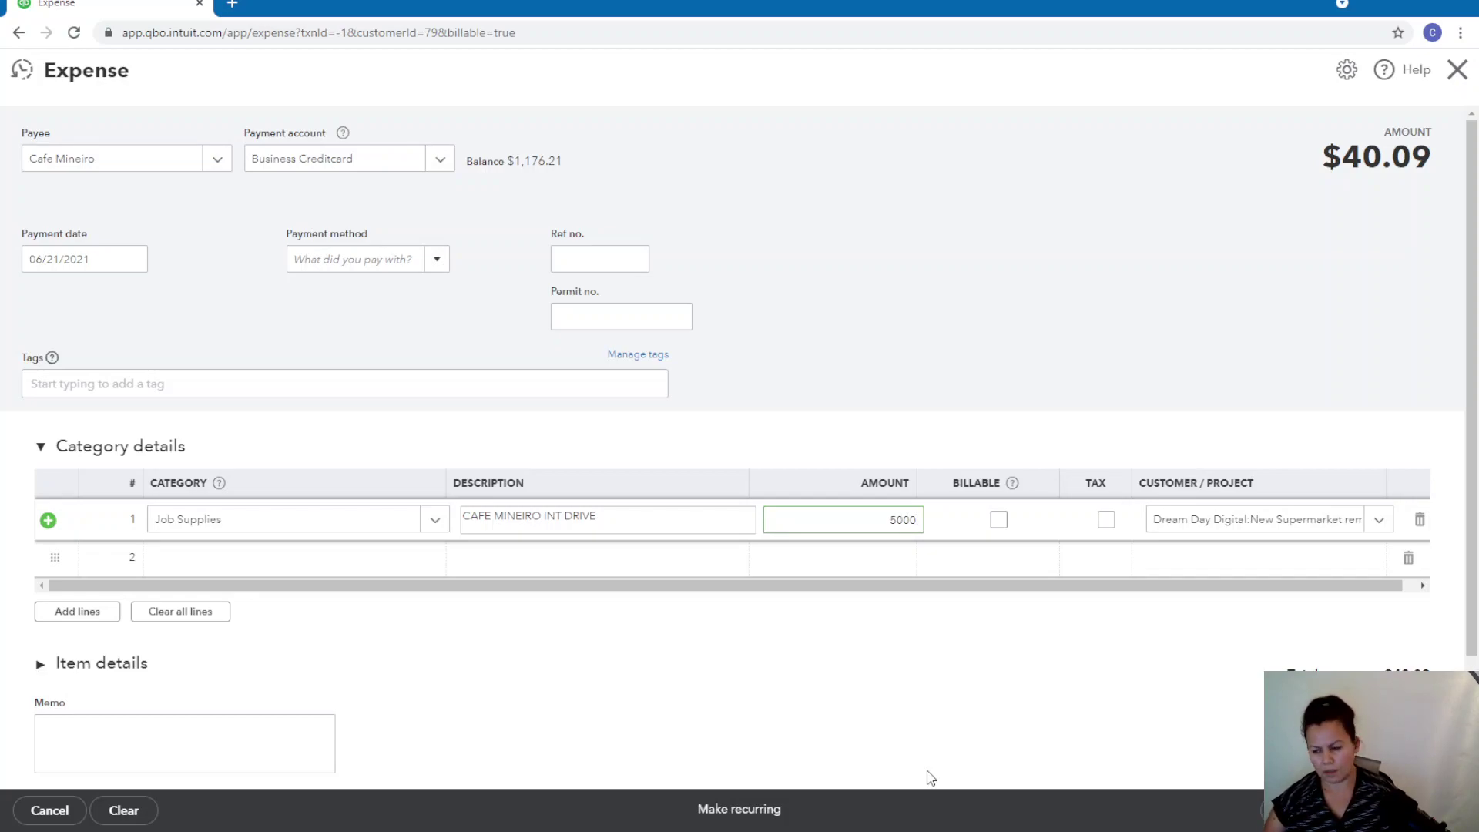
left_click(923, 767)
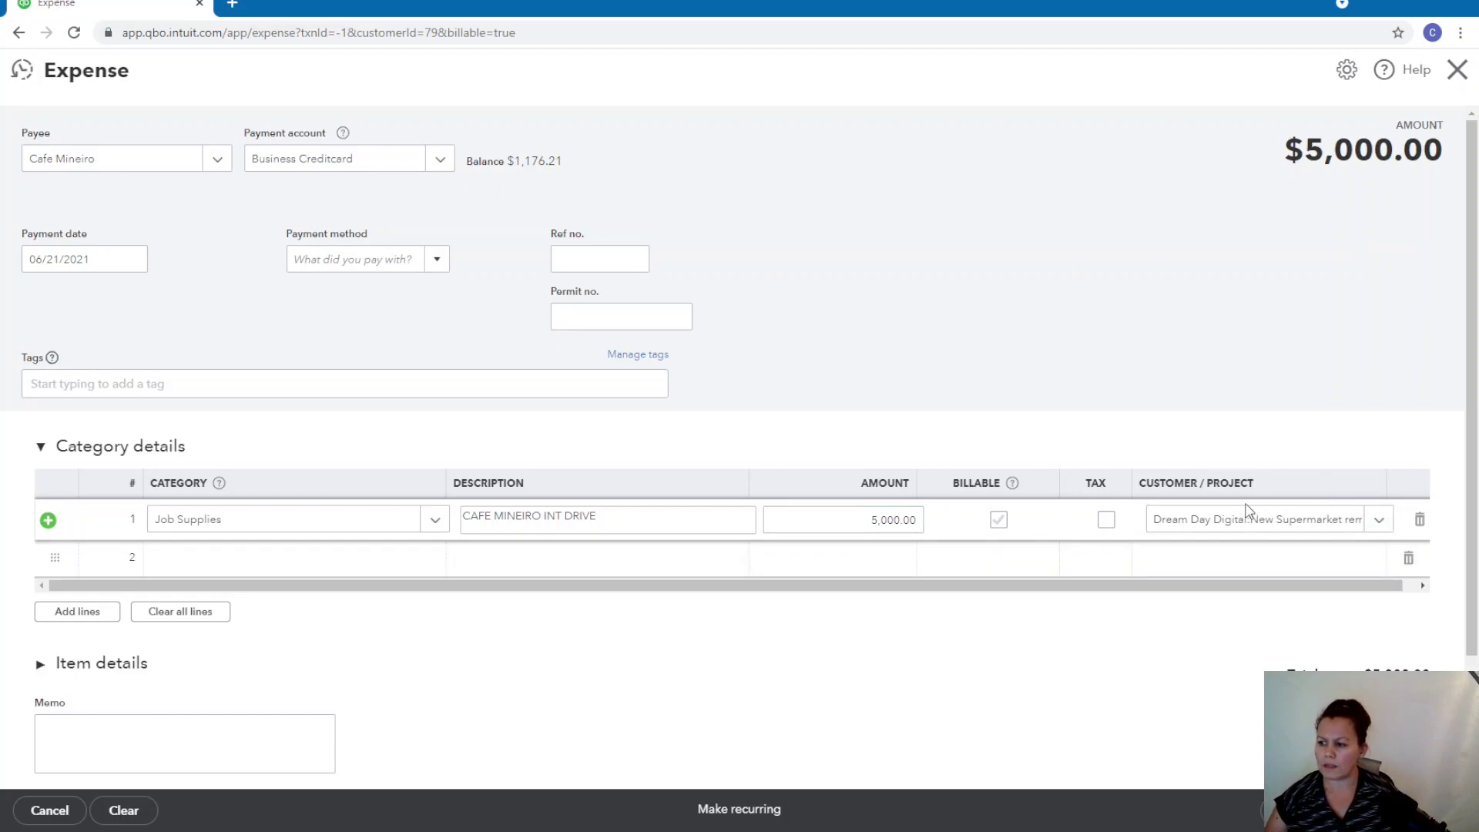
left_click(1159, 514)
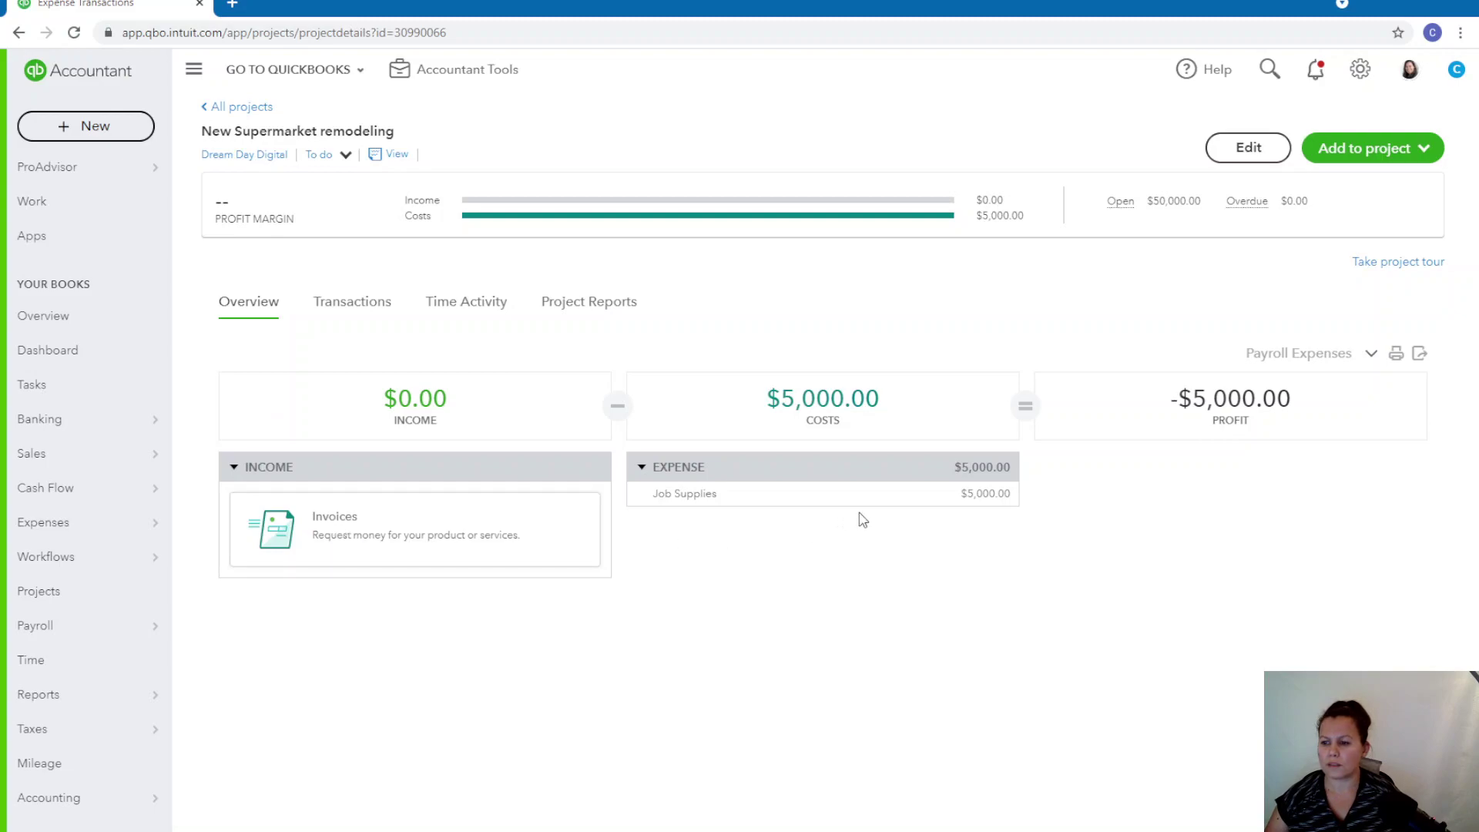
Step: View the project's Transactions list, then its empty Time Activity tab
left_click(349, 312)
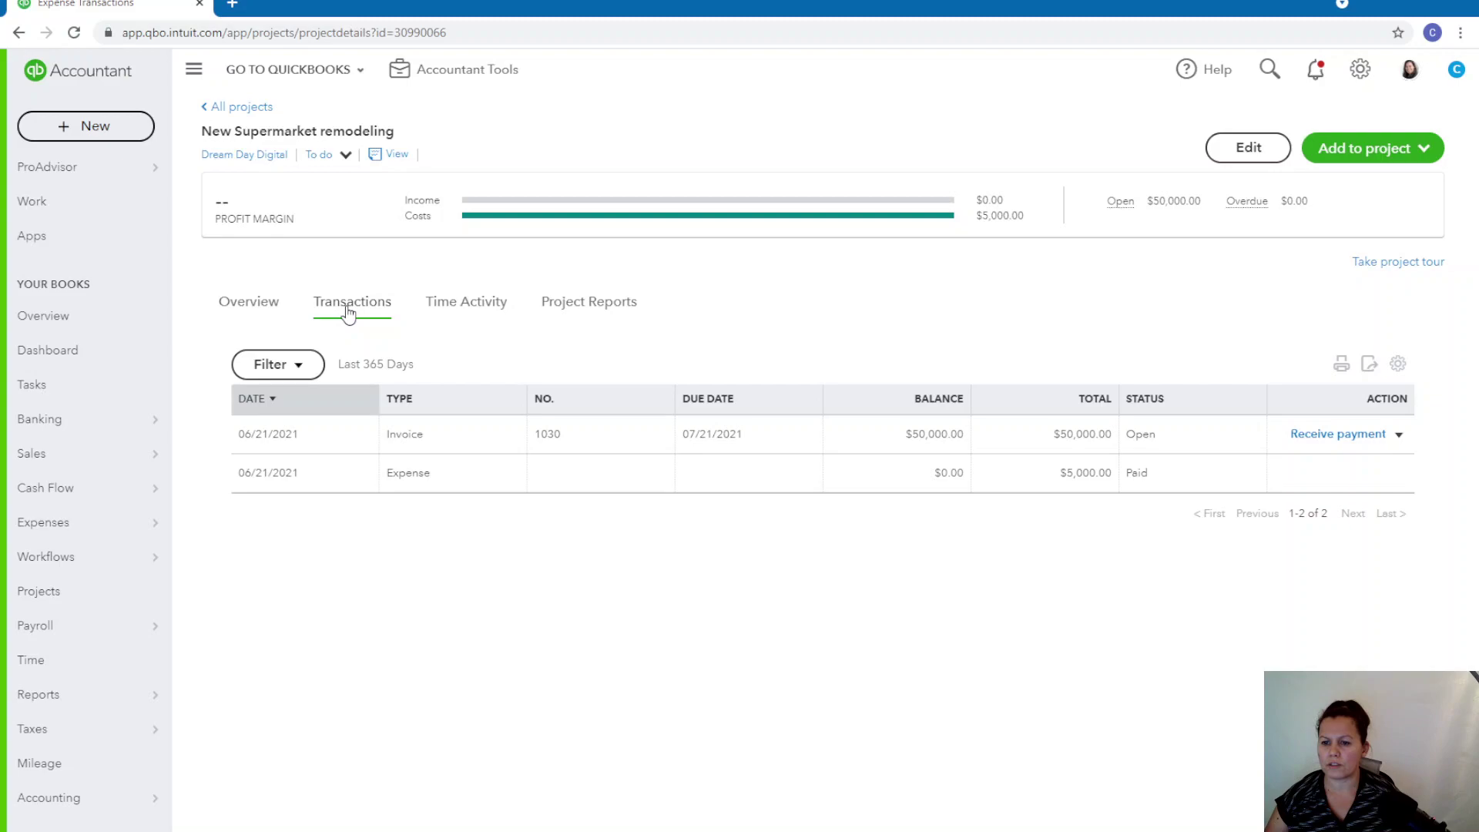
left_click(493, 313)
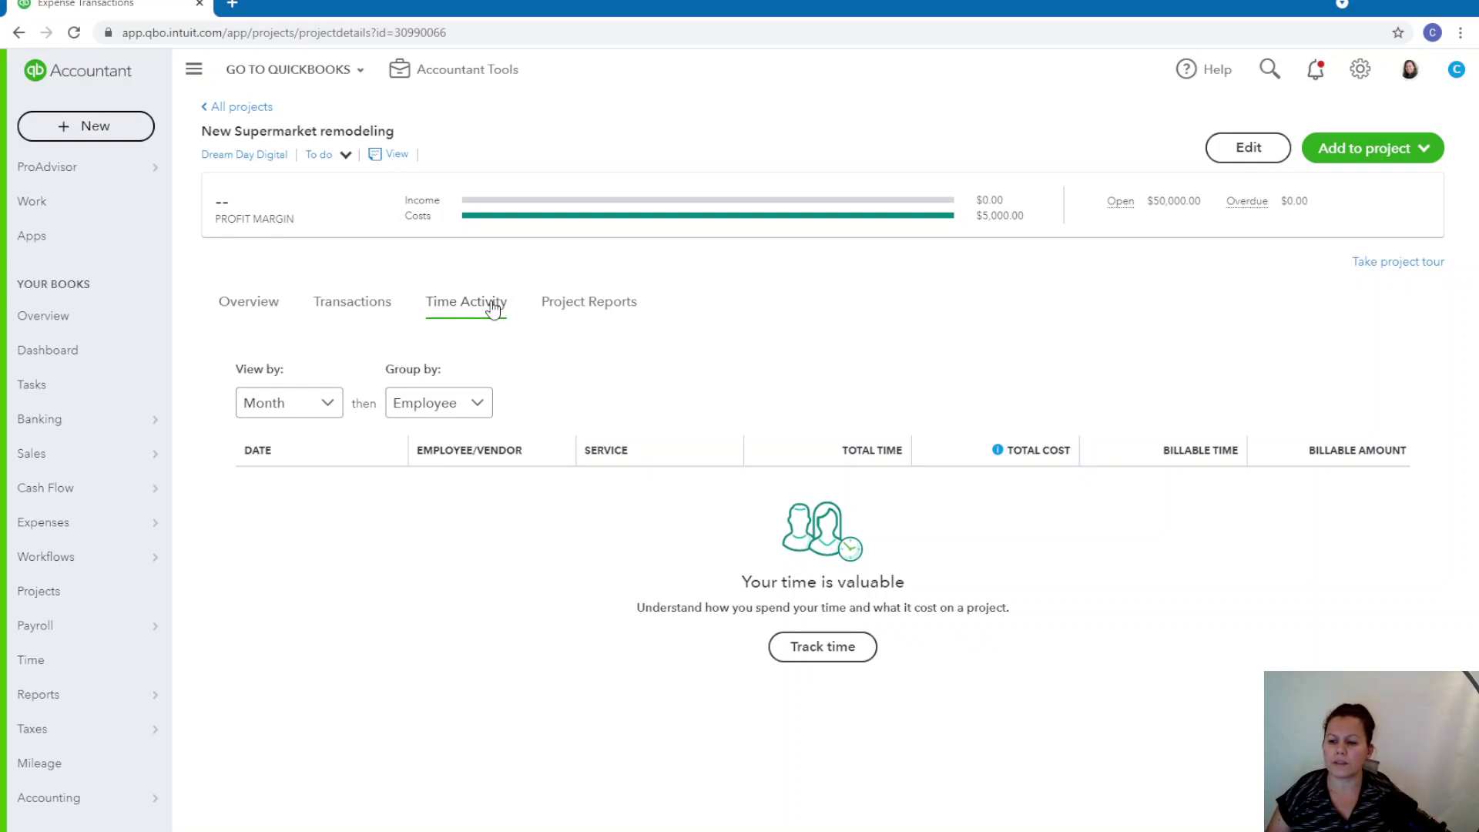
Step: Start a non-billable time entry for an employee at a 50.00 cost rate
left_click(851, 654)
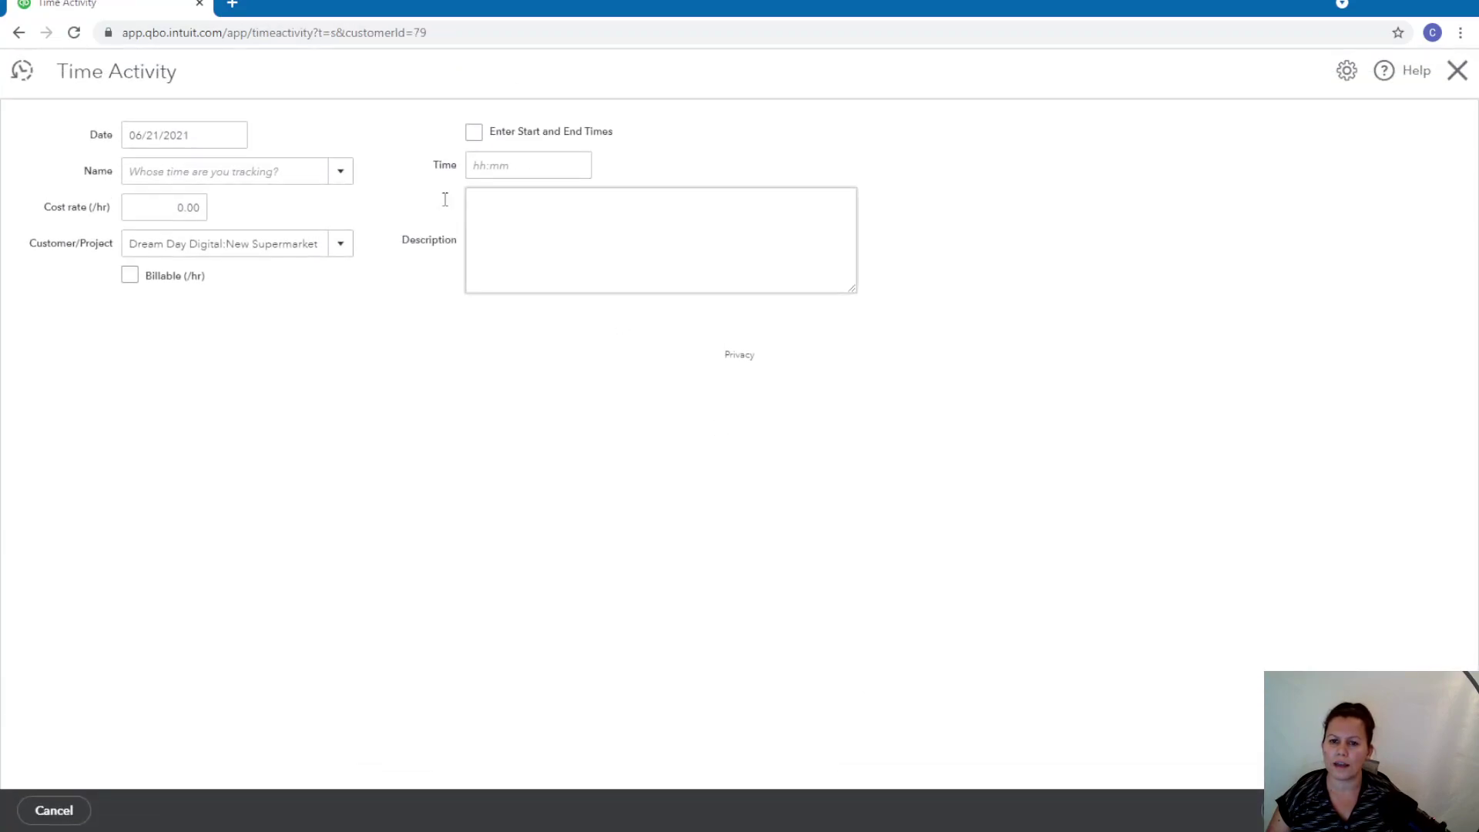
left_click(343, 176)
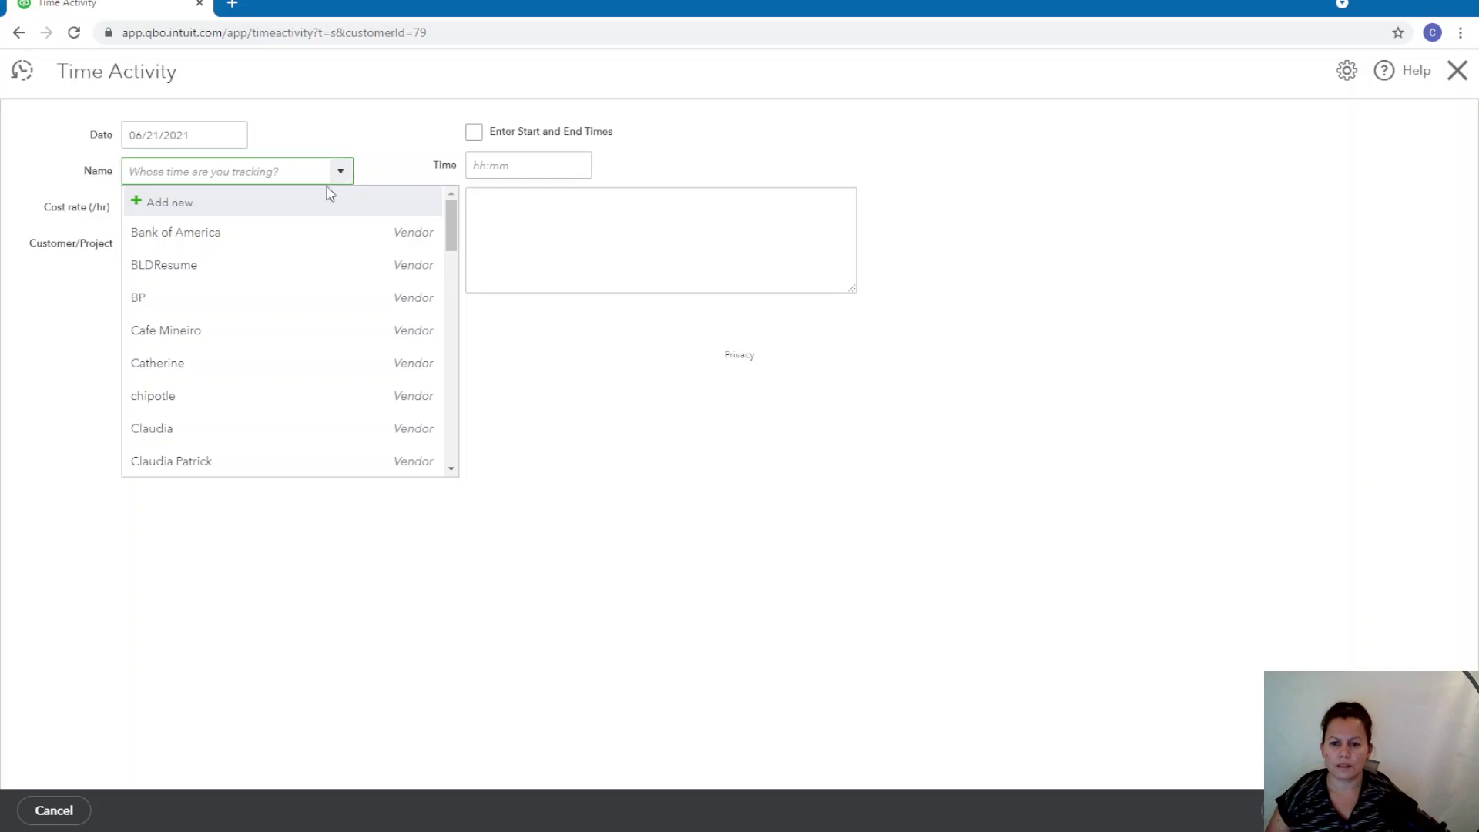
left_click(197, 429)
left_click(191, 205)
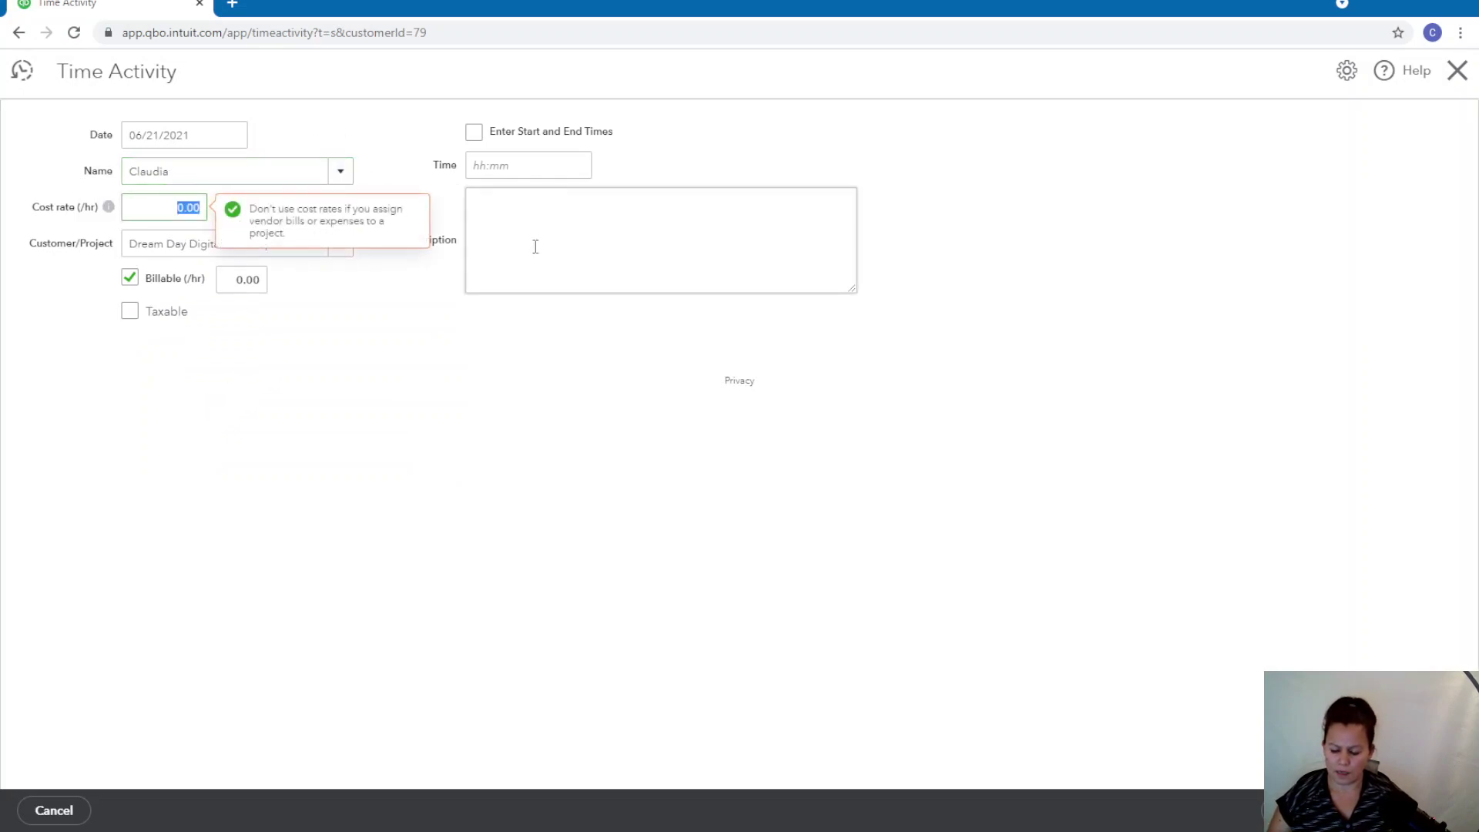
type("50")
left_click(426, 433)
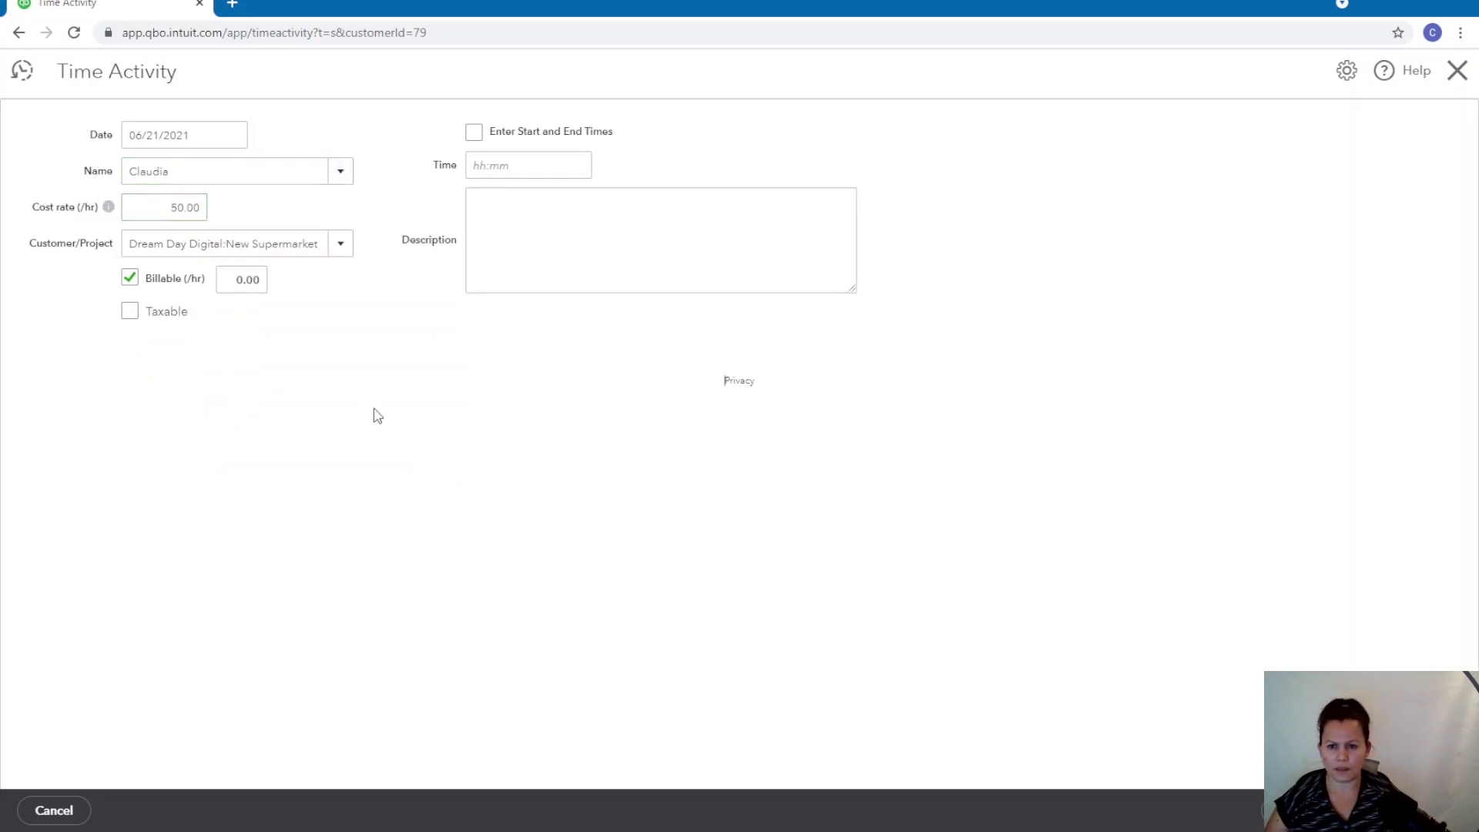
left_click(131, 277)
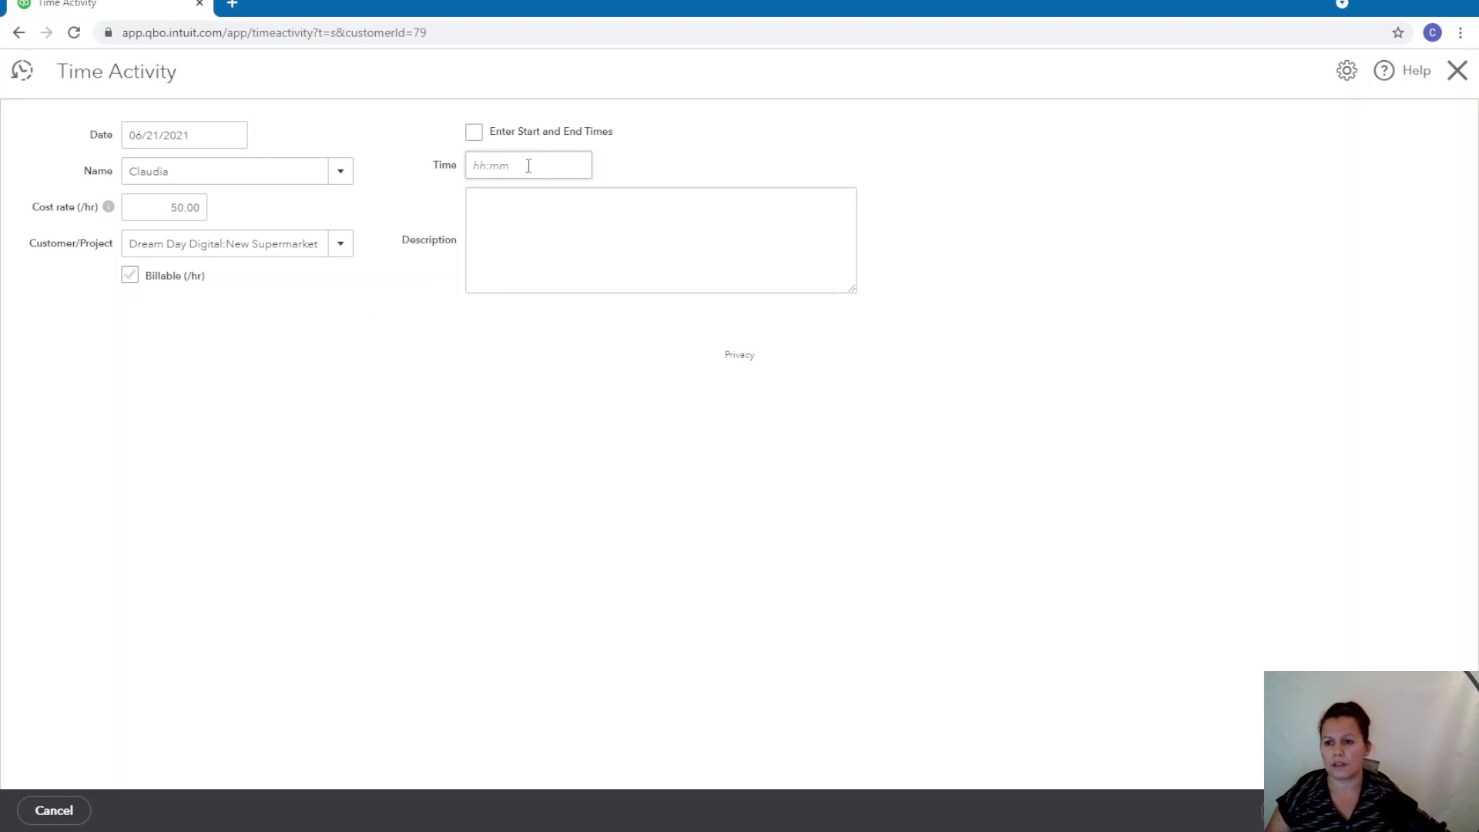
Step: Set the time entry to run from 5:00 AM to 4:00 PM
left_click(474, 133)
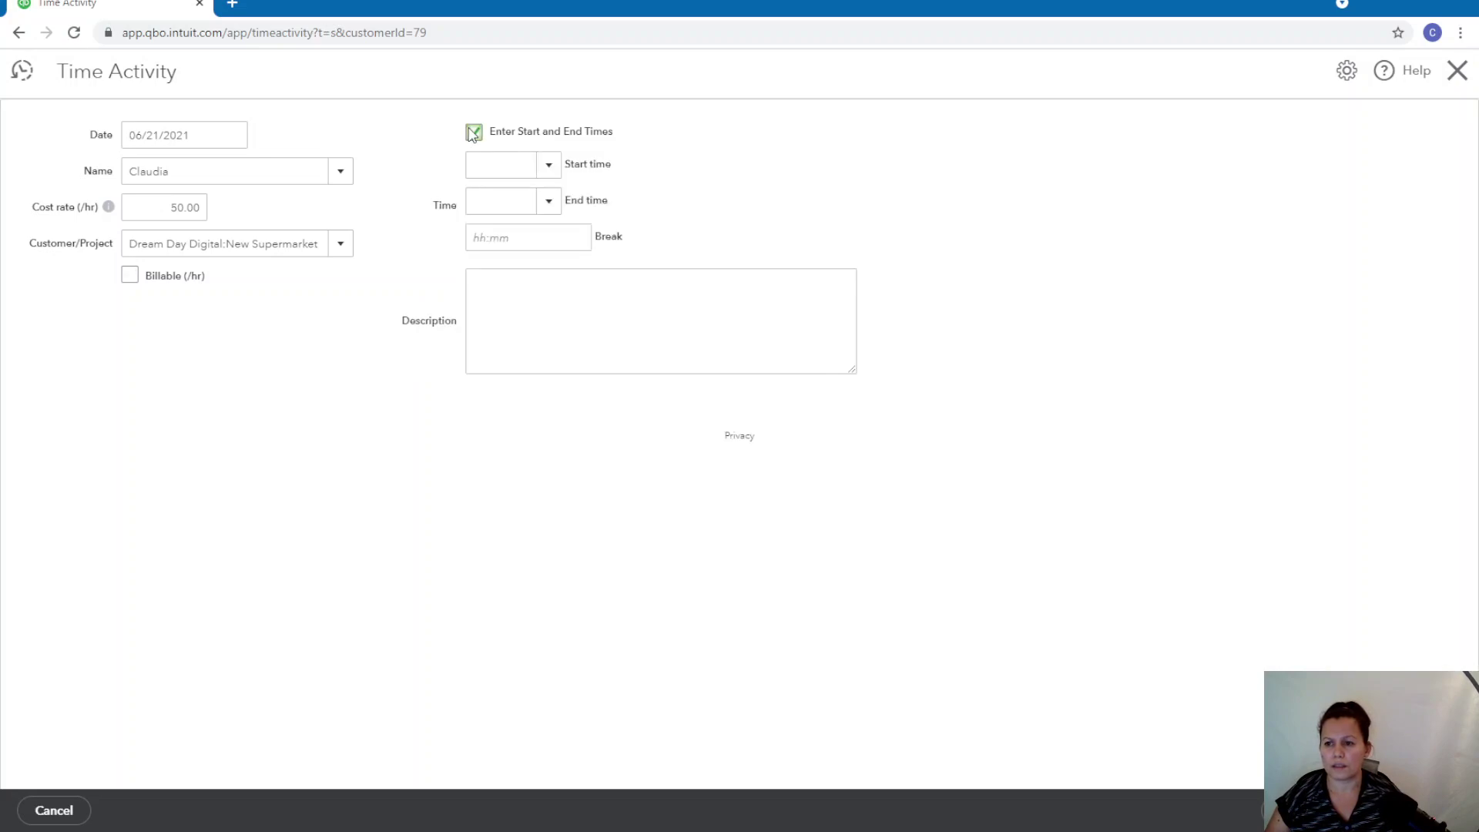
left_click(548, 164)
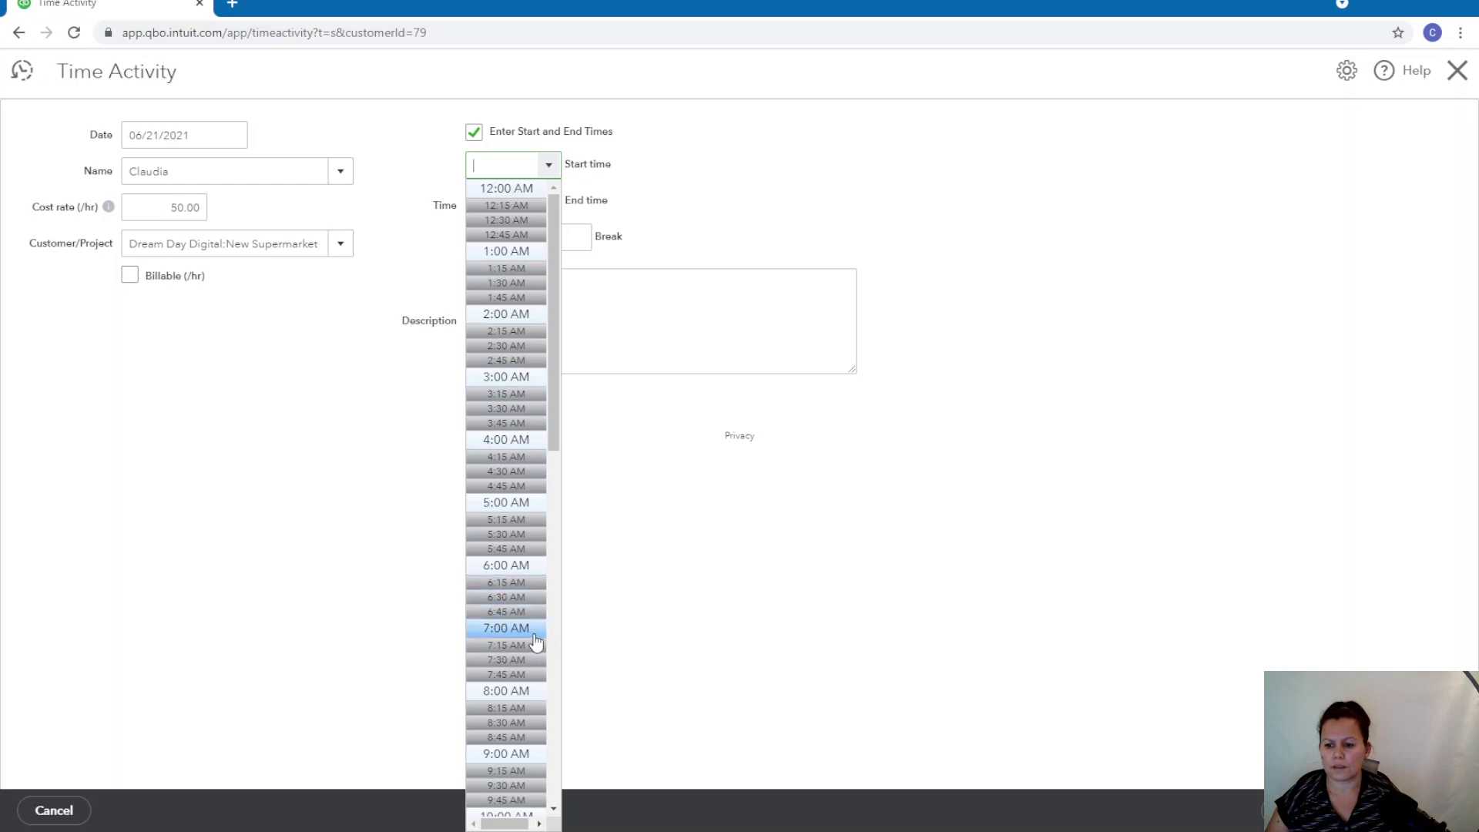
left_click(529, 506)
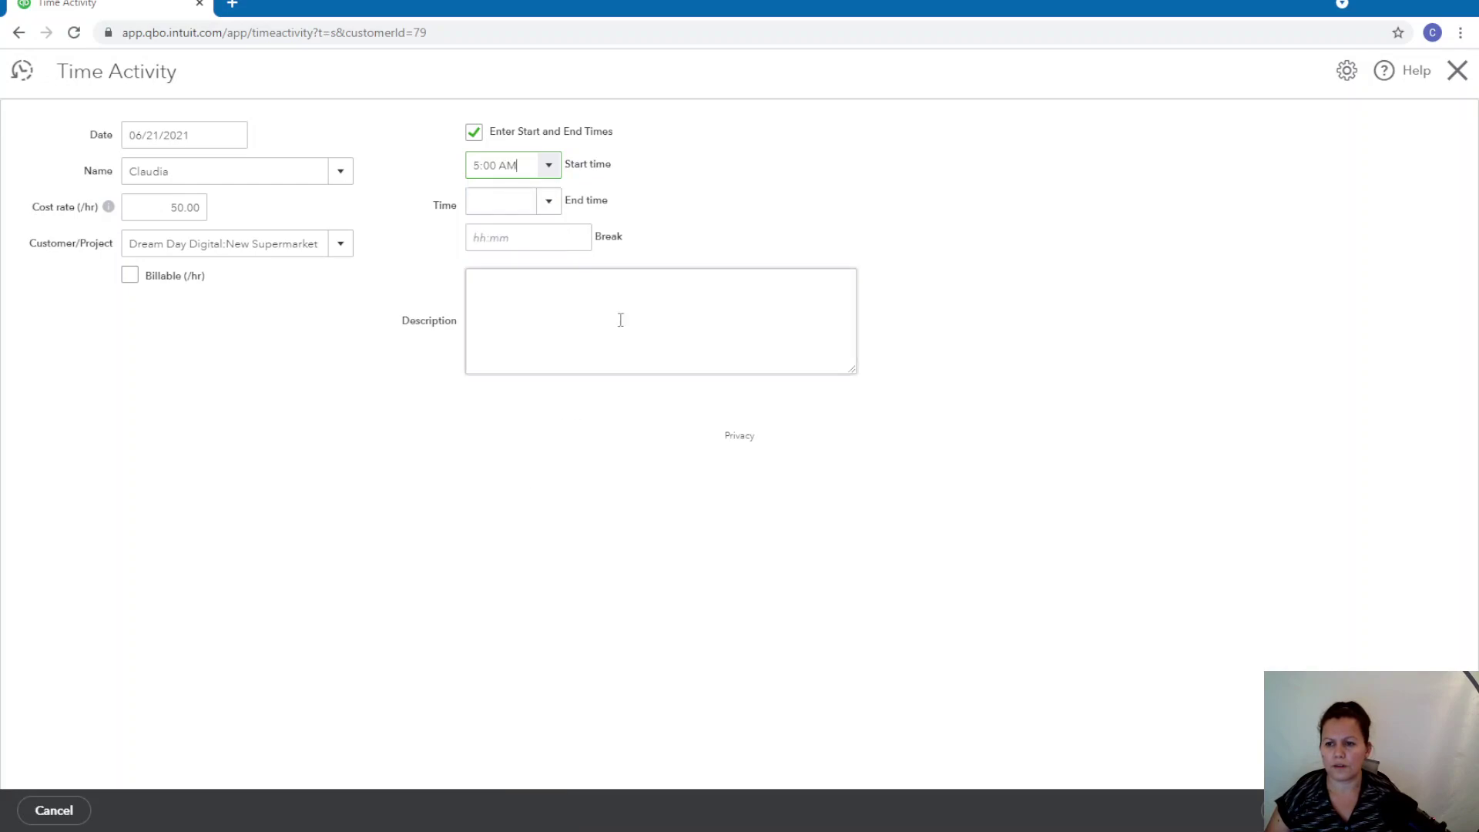
left_click(549, 202)
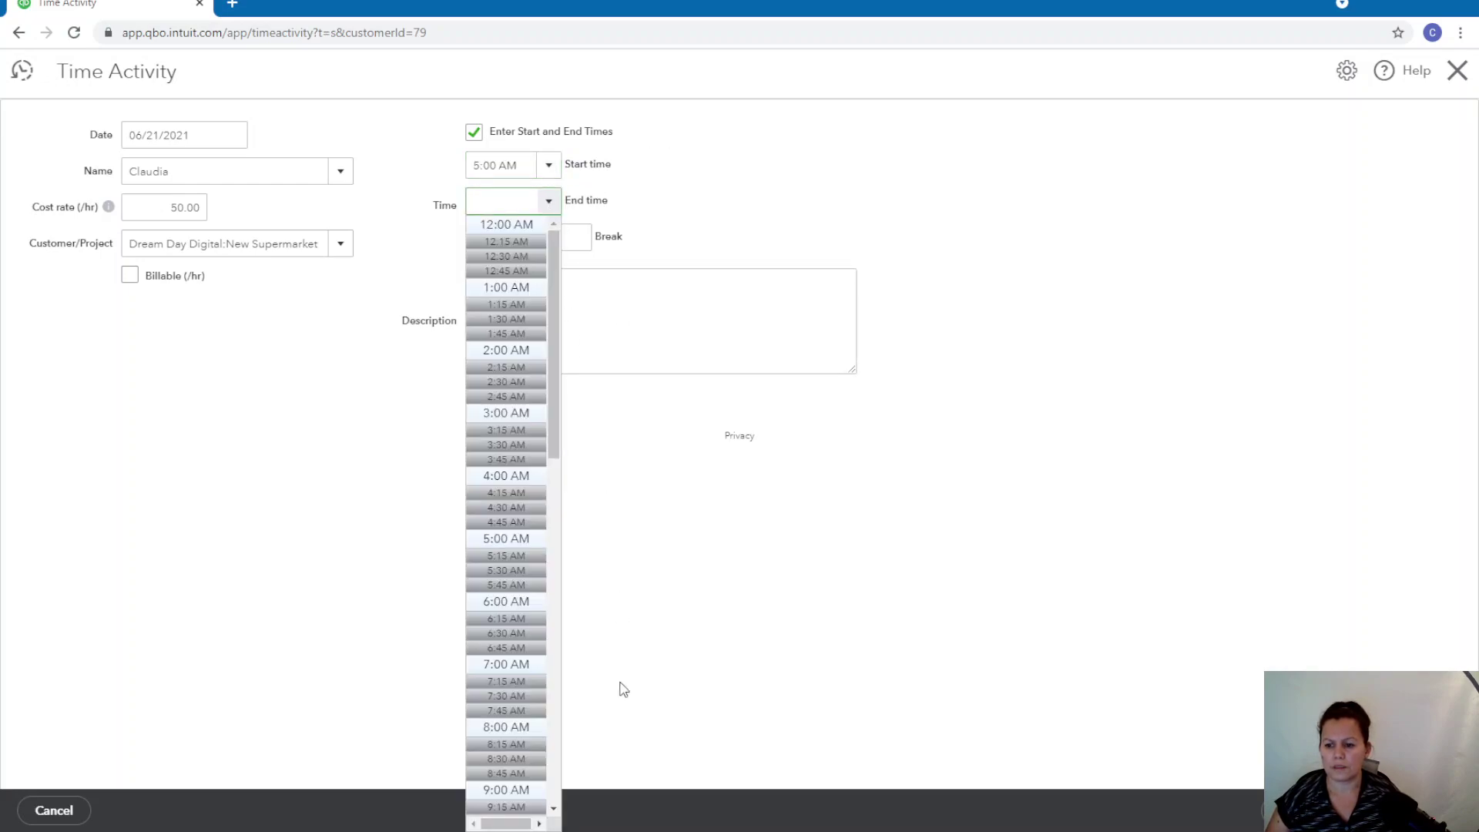
scroll(555, 694, "down", 7)
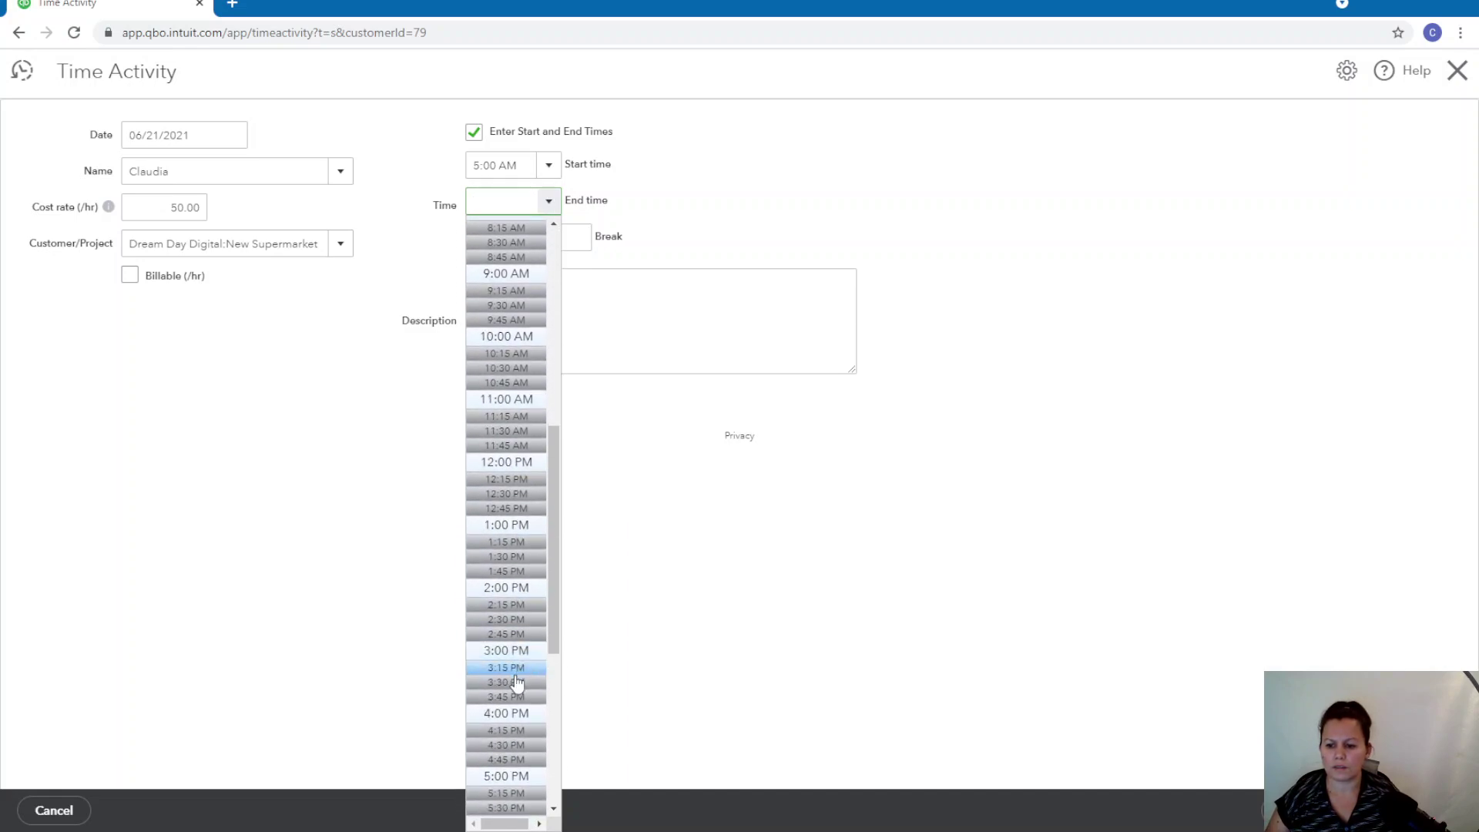
left_click(518, 715)
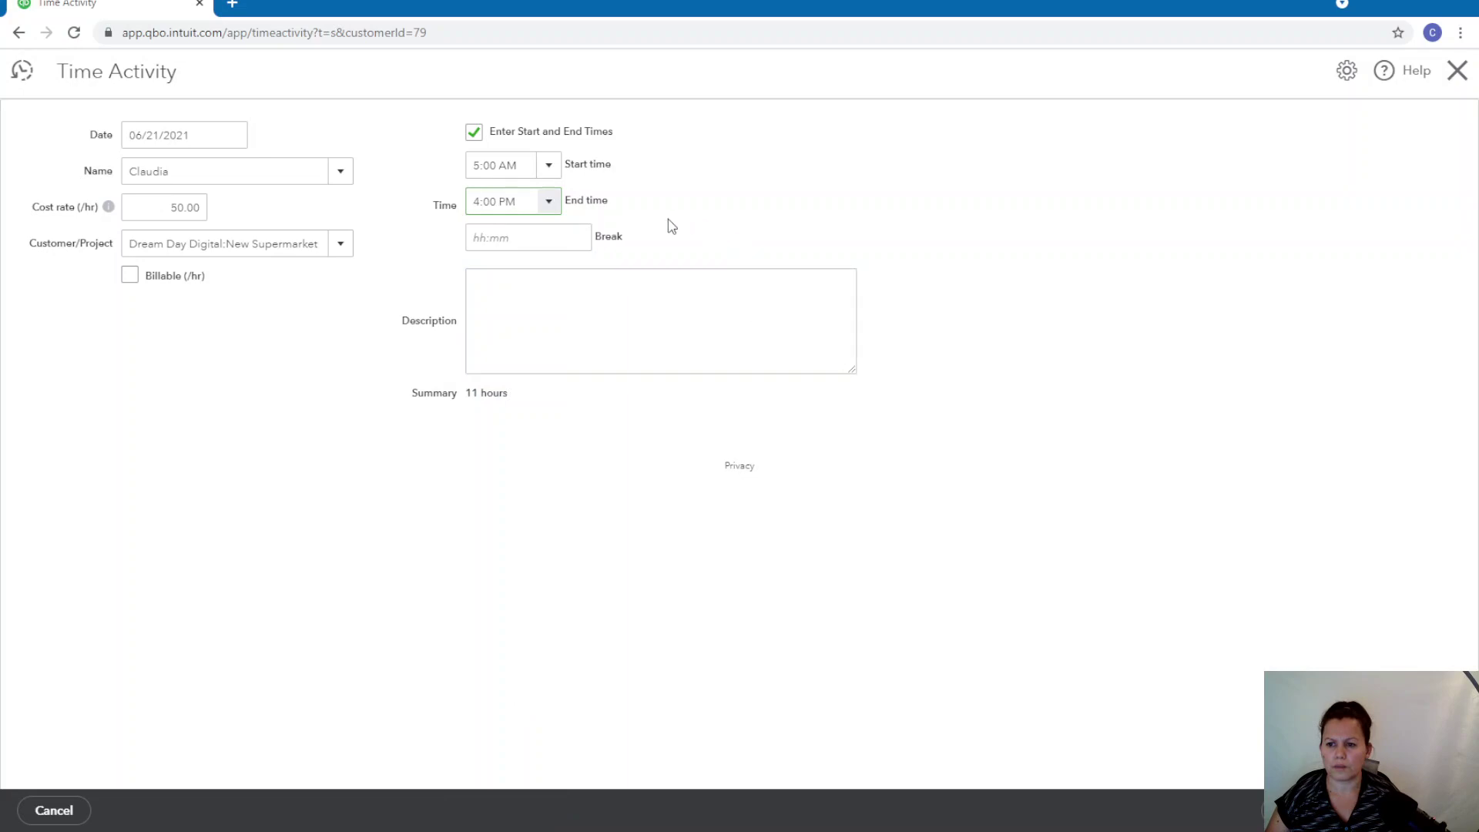
left_click(579, 236)
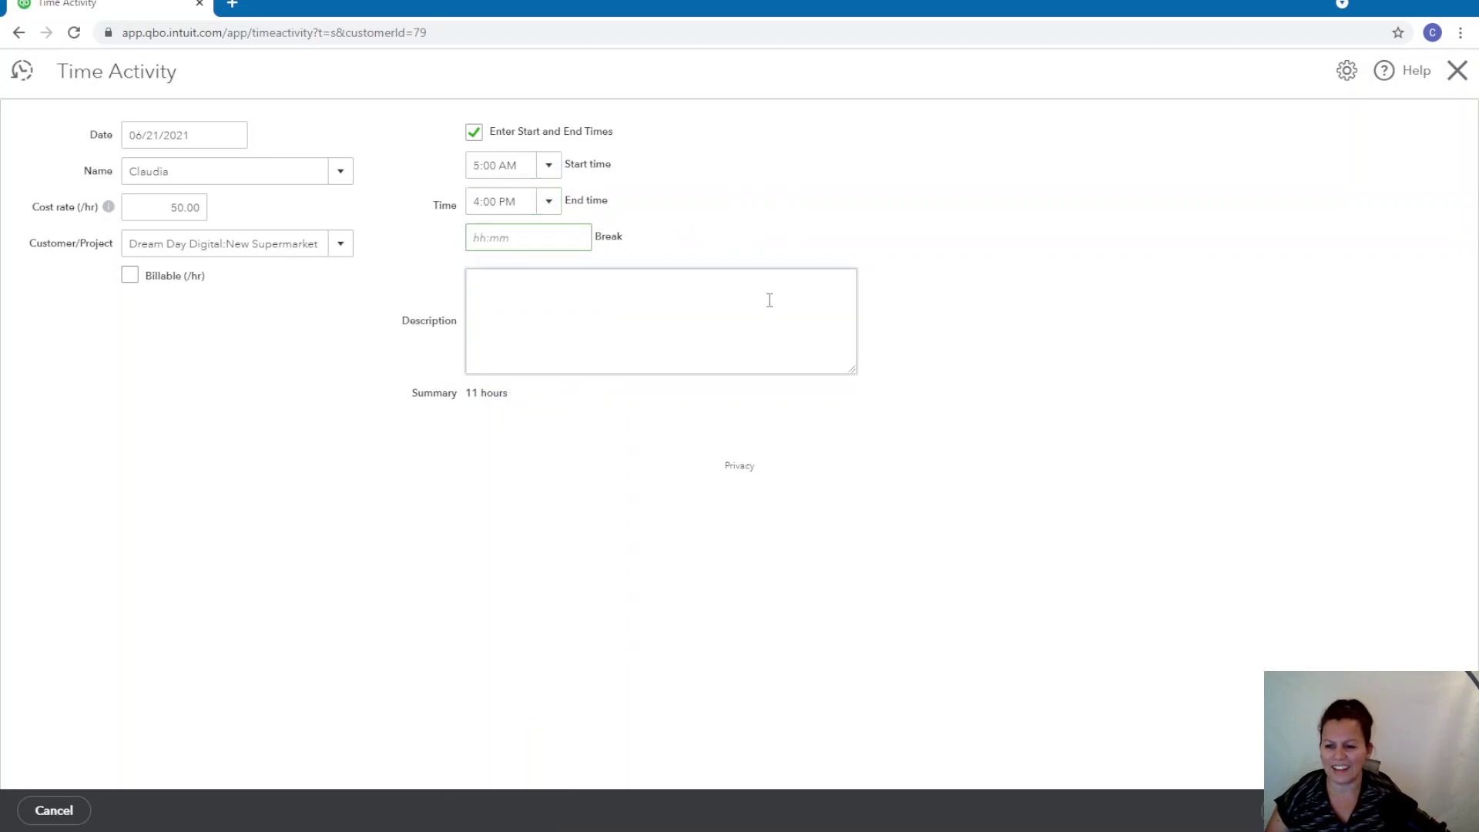
Step: Describe the entry as 'planning and drawing for project' and save it
left_click(654, 300)
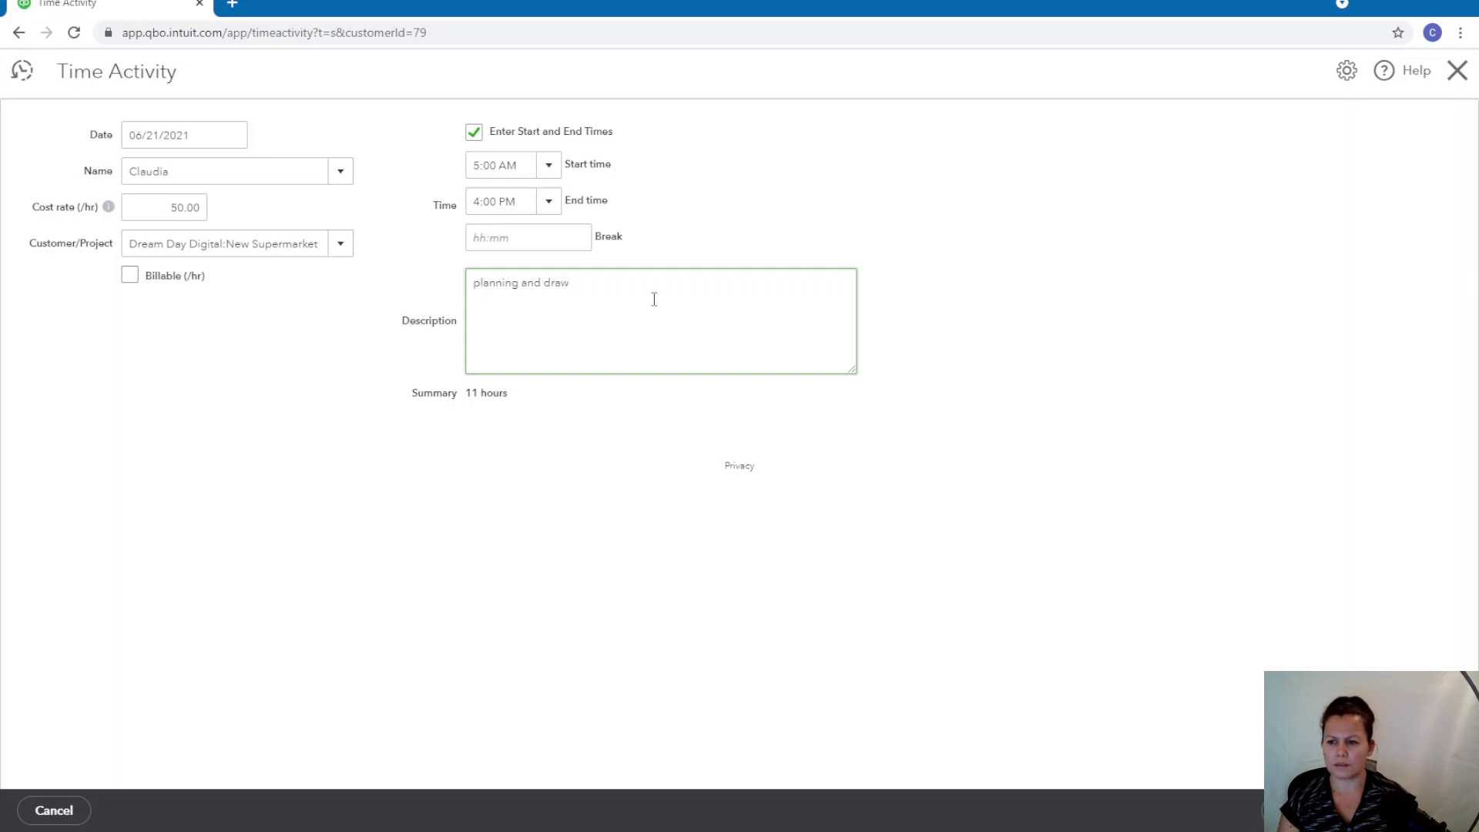
type("project")
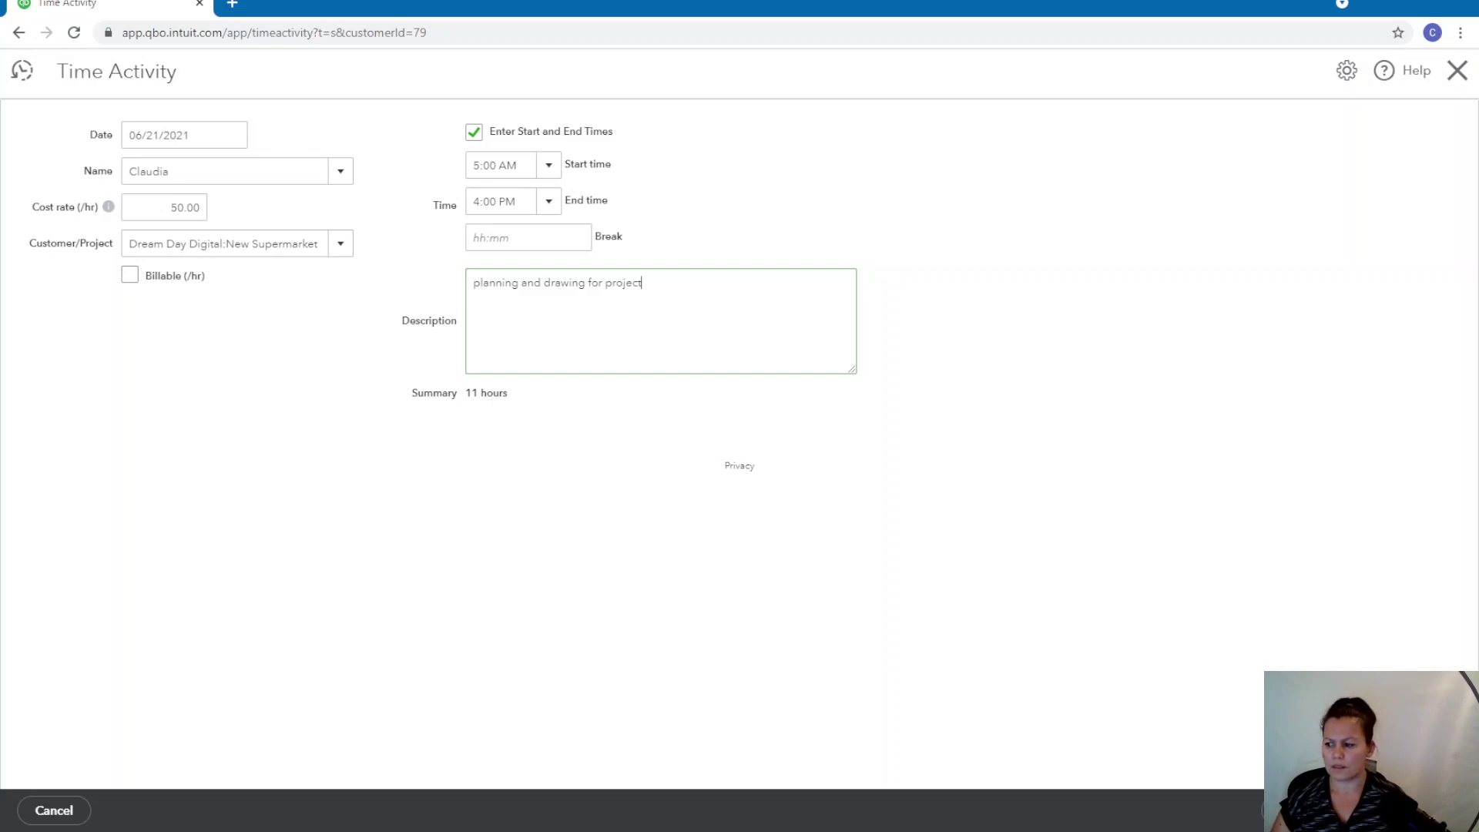
key("Tab")
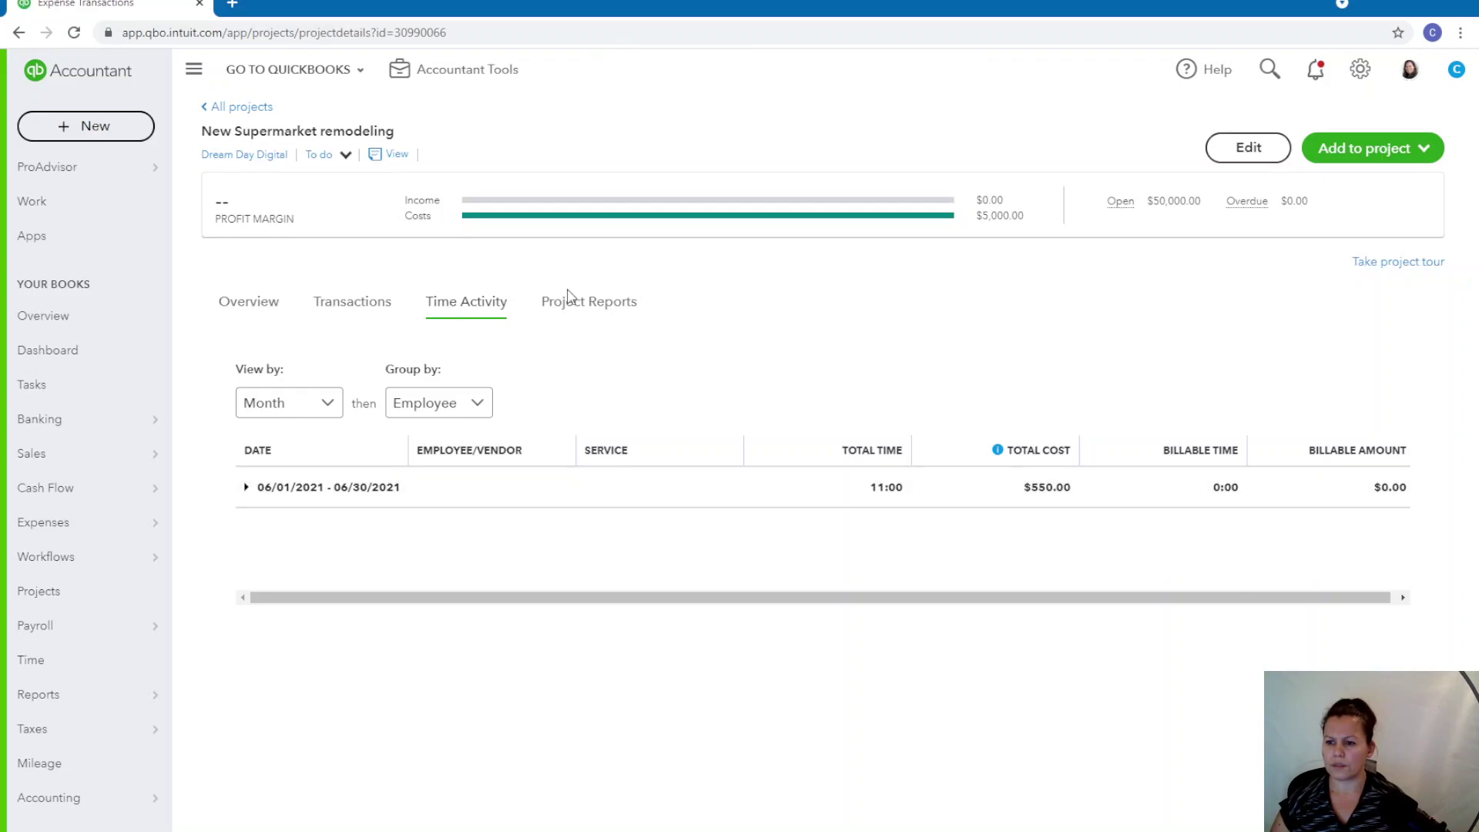
Step: Open the Transaction Report behind the $5,000 expense, then return to the project overview
left_click(239, 310)
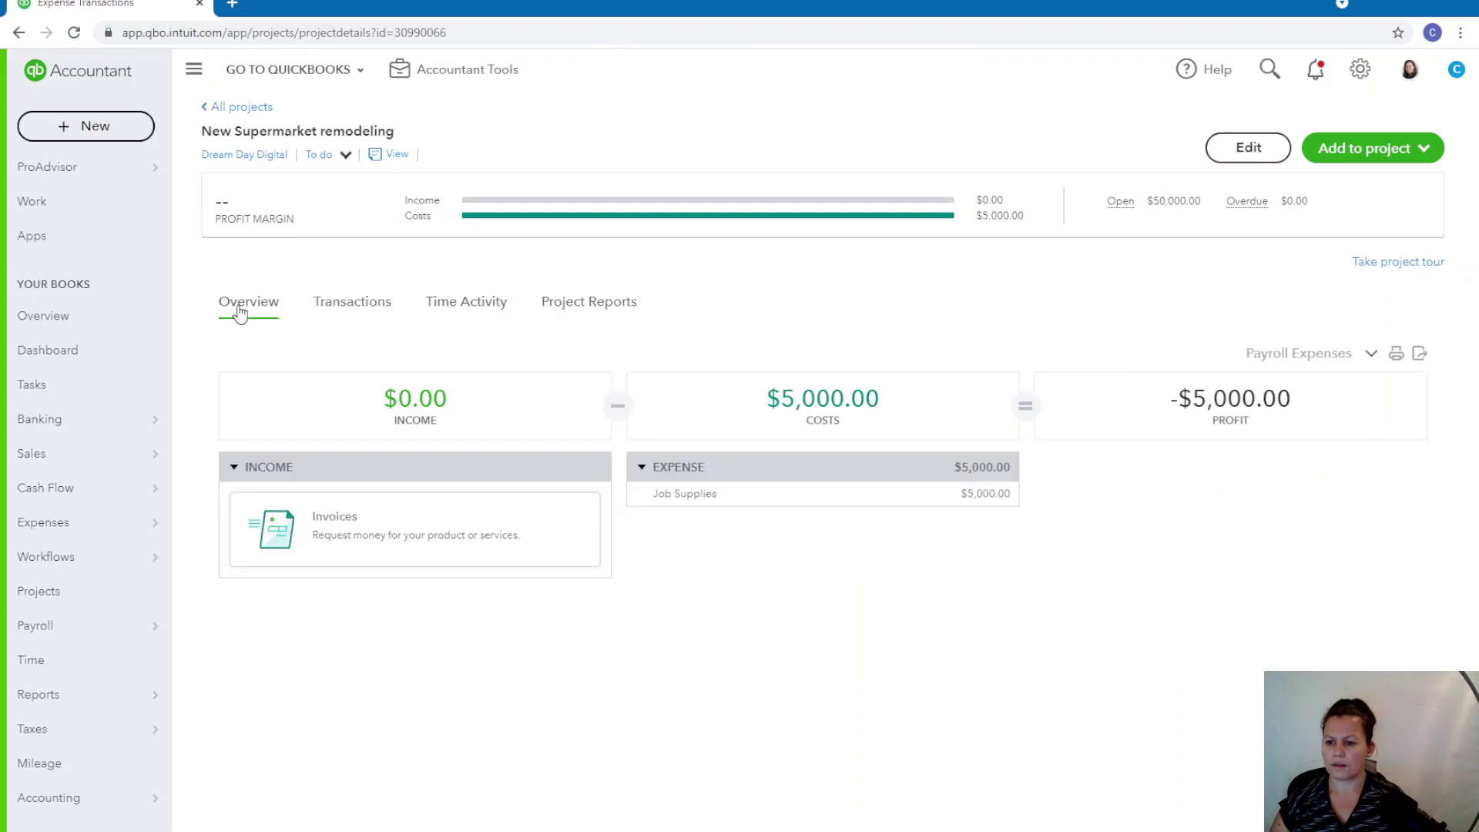
left_click(677, 469)
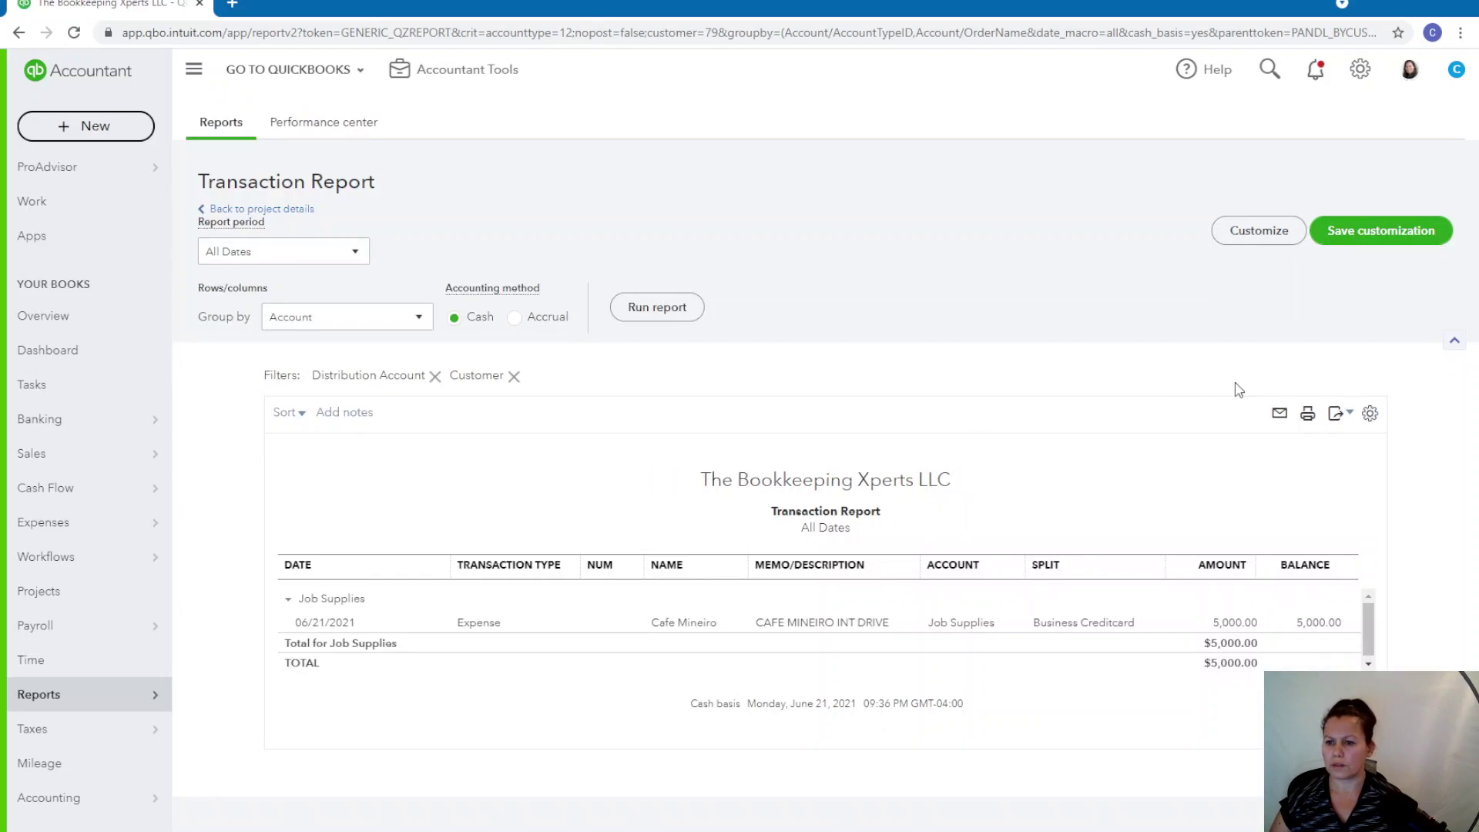
left_click(283, 210)
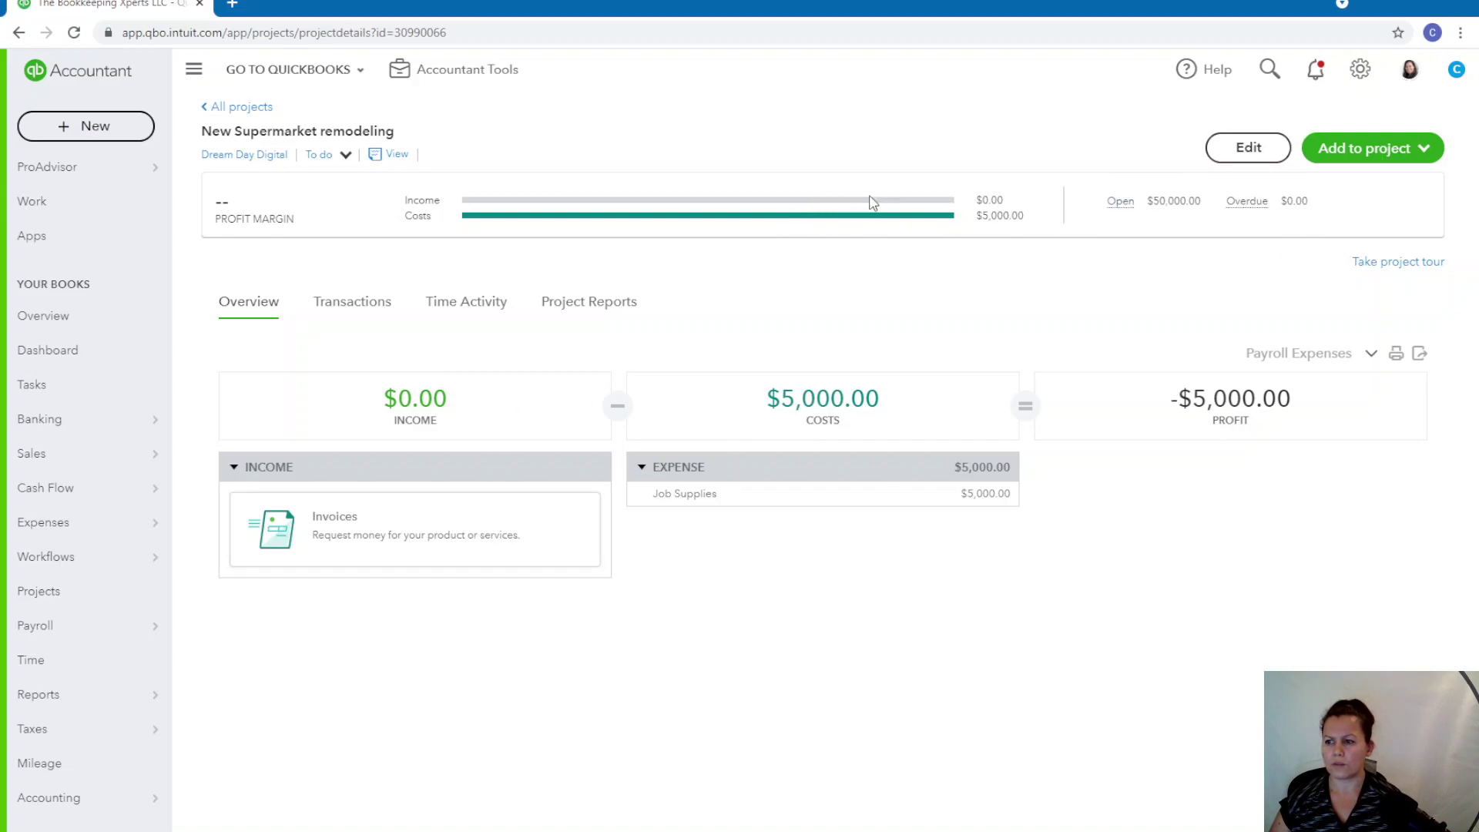
Step: Check the Open amount explanation, then list the project's invoice 1030 and $5,000 expense
left_click(1126, 210)
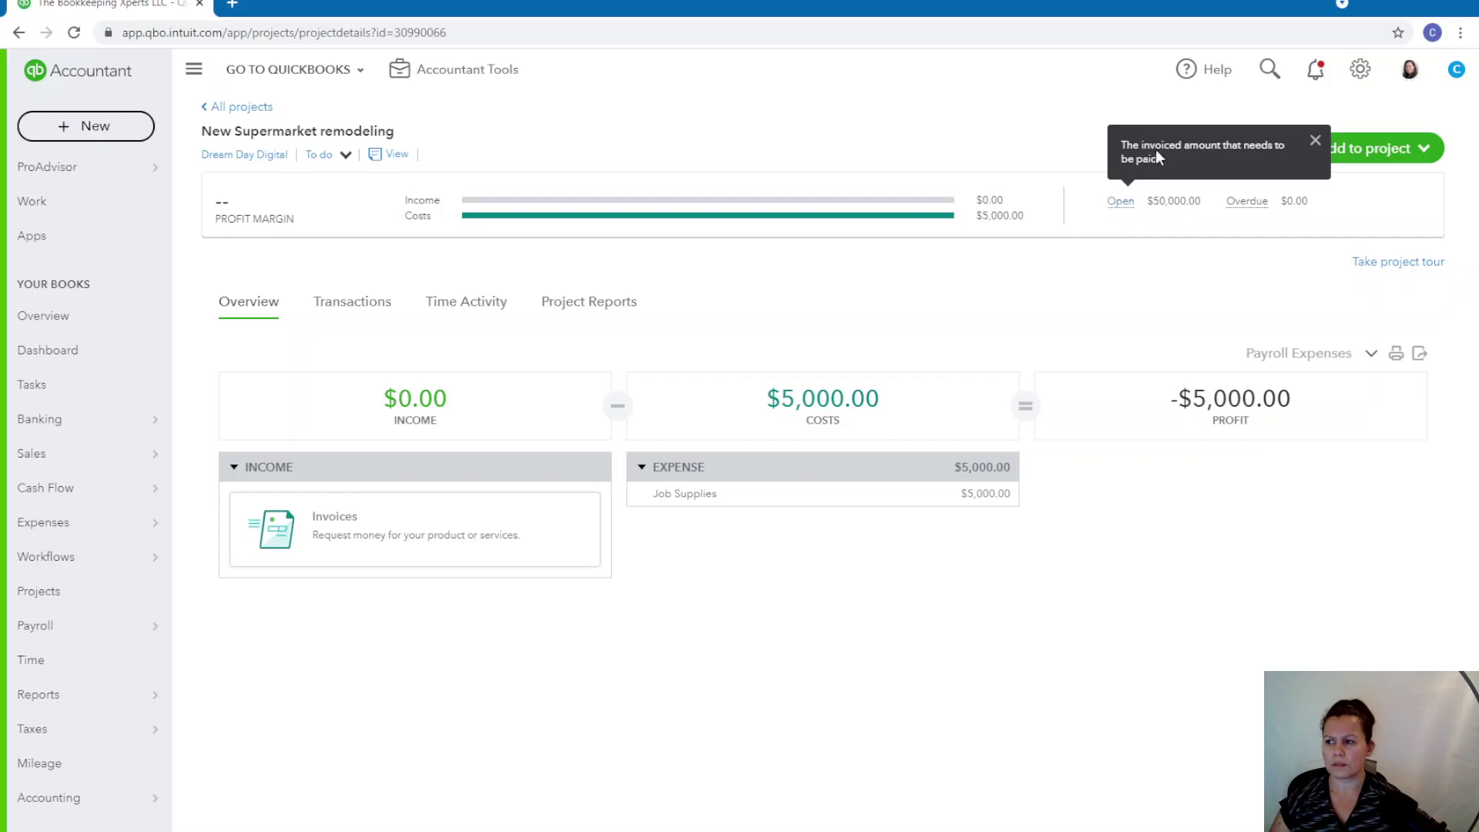
left_click(1315, 142)
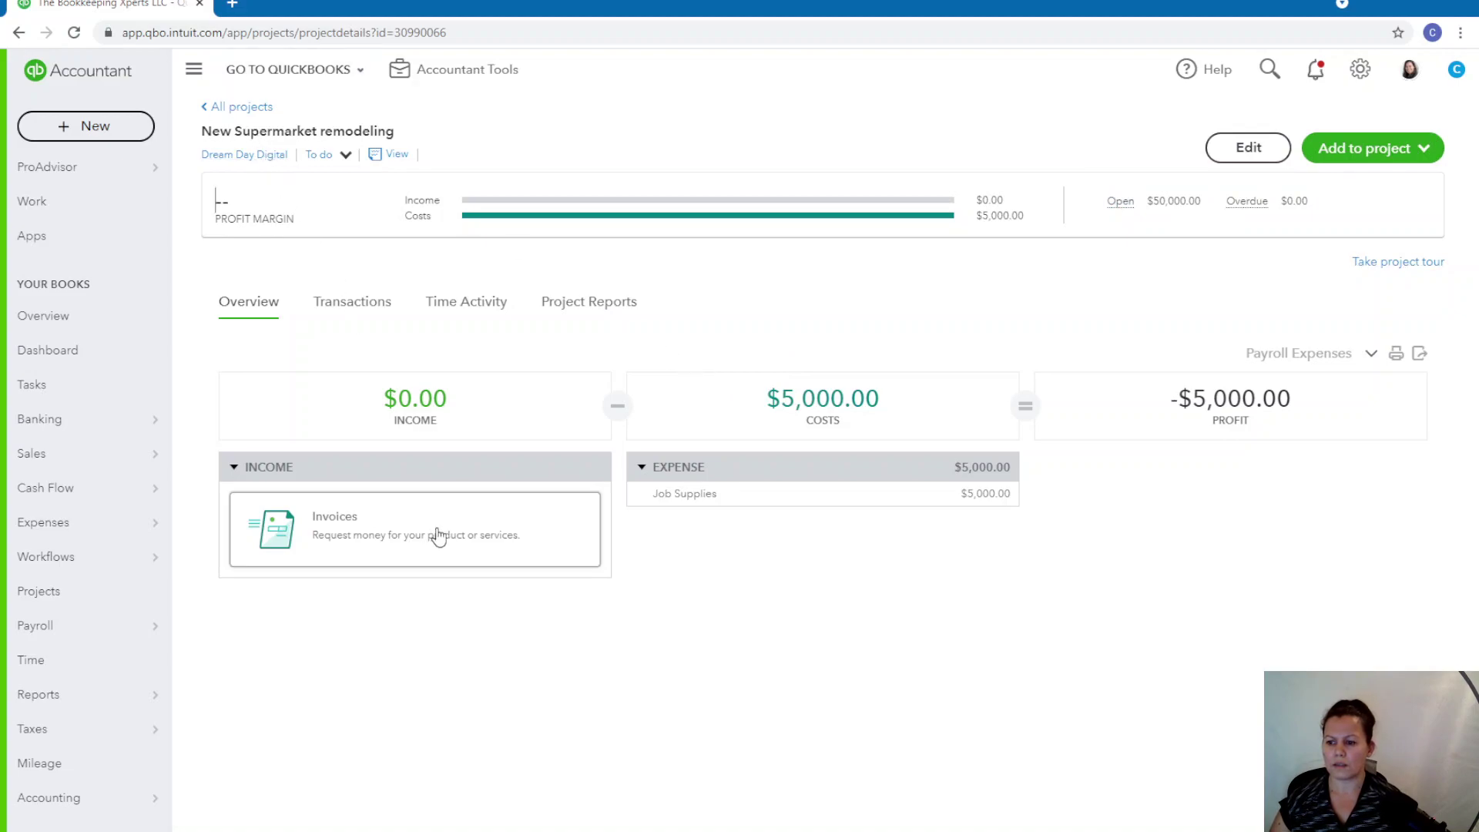
left_click(343, 306)
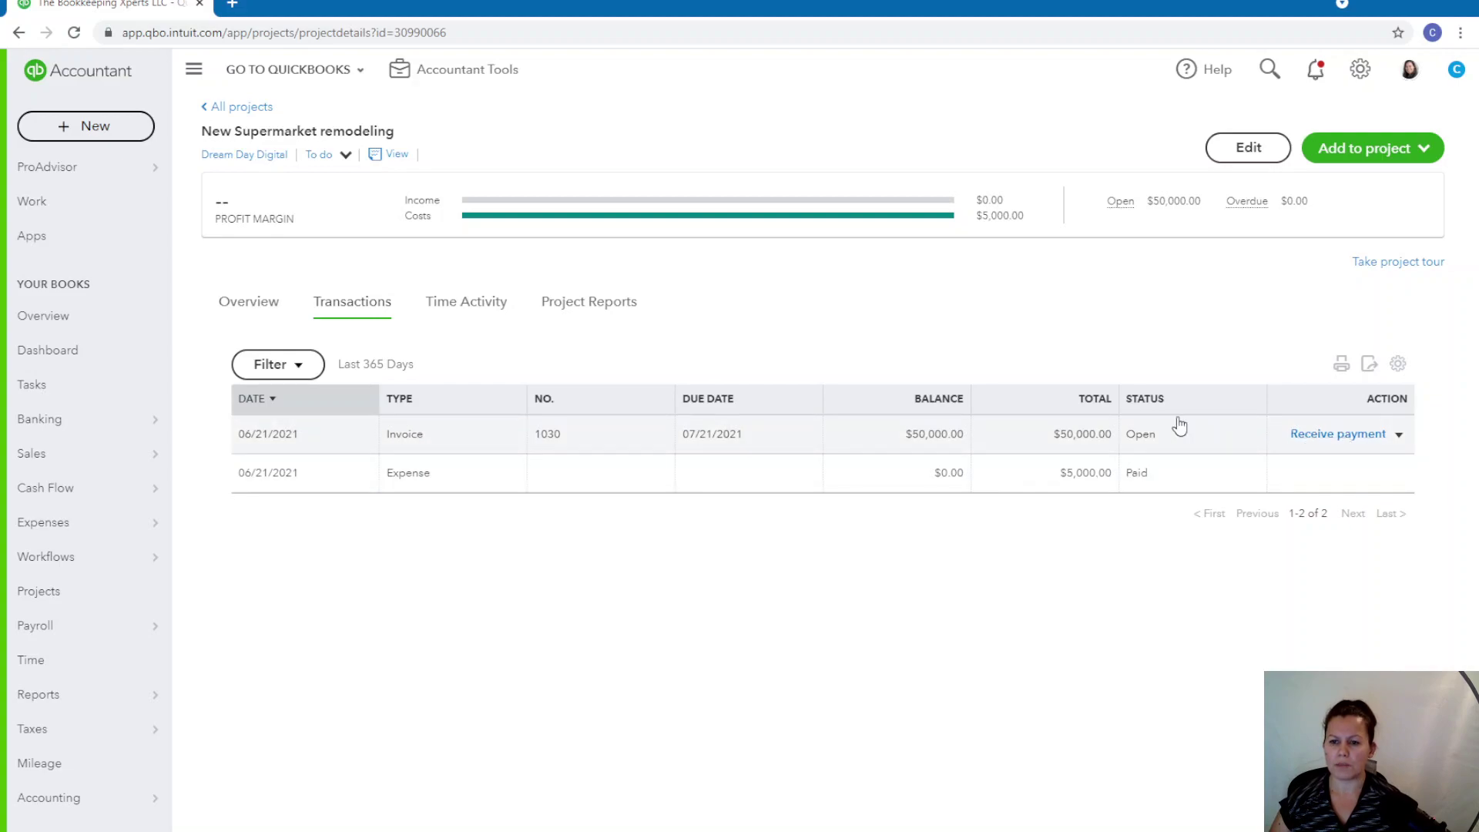
left_click(250, 312)
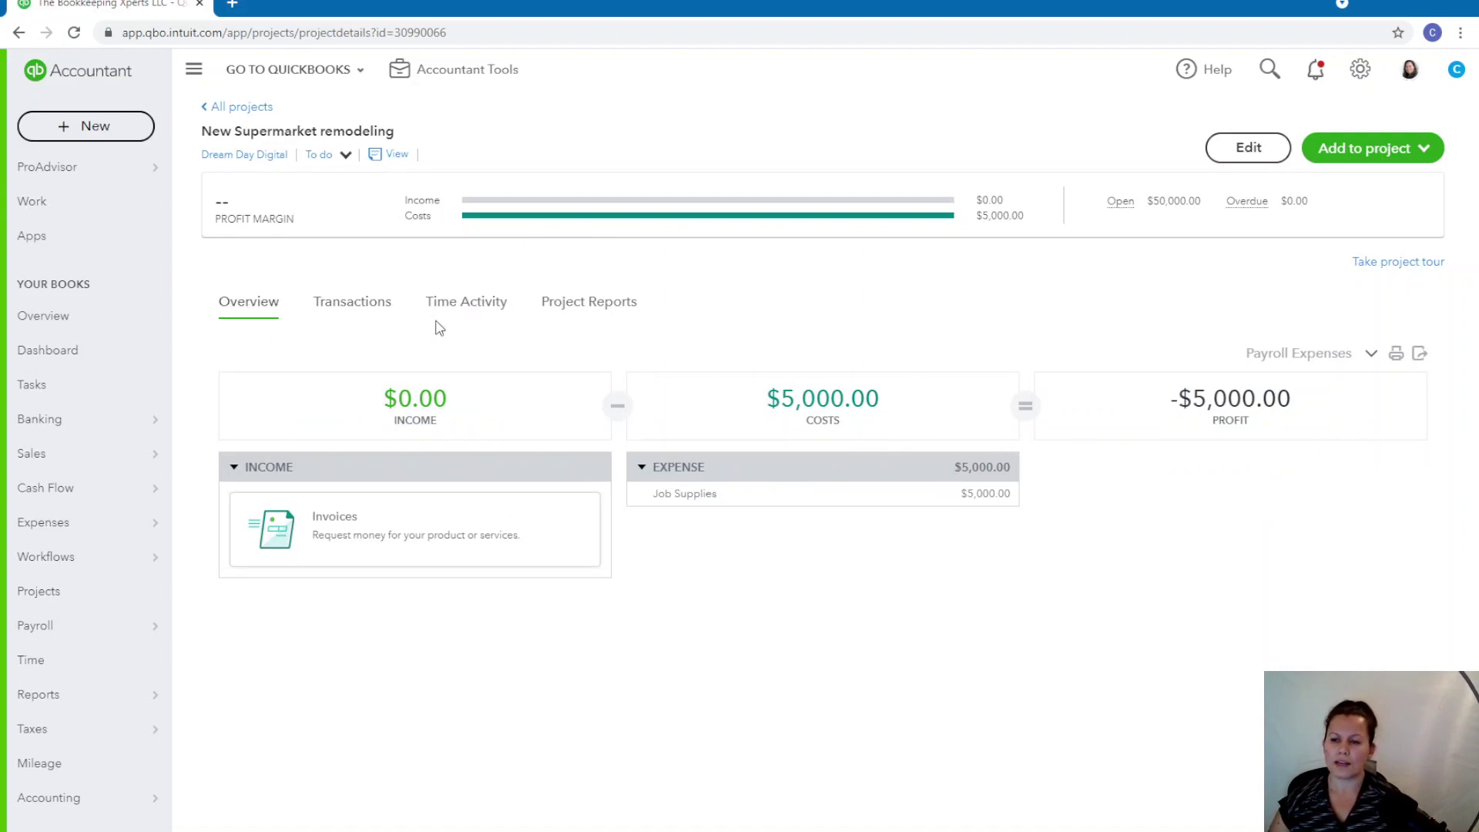
left_click(373, 308)
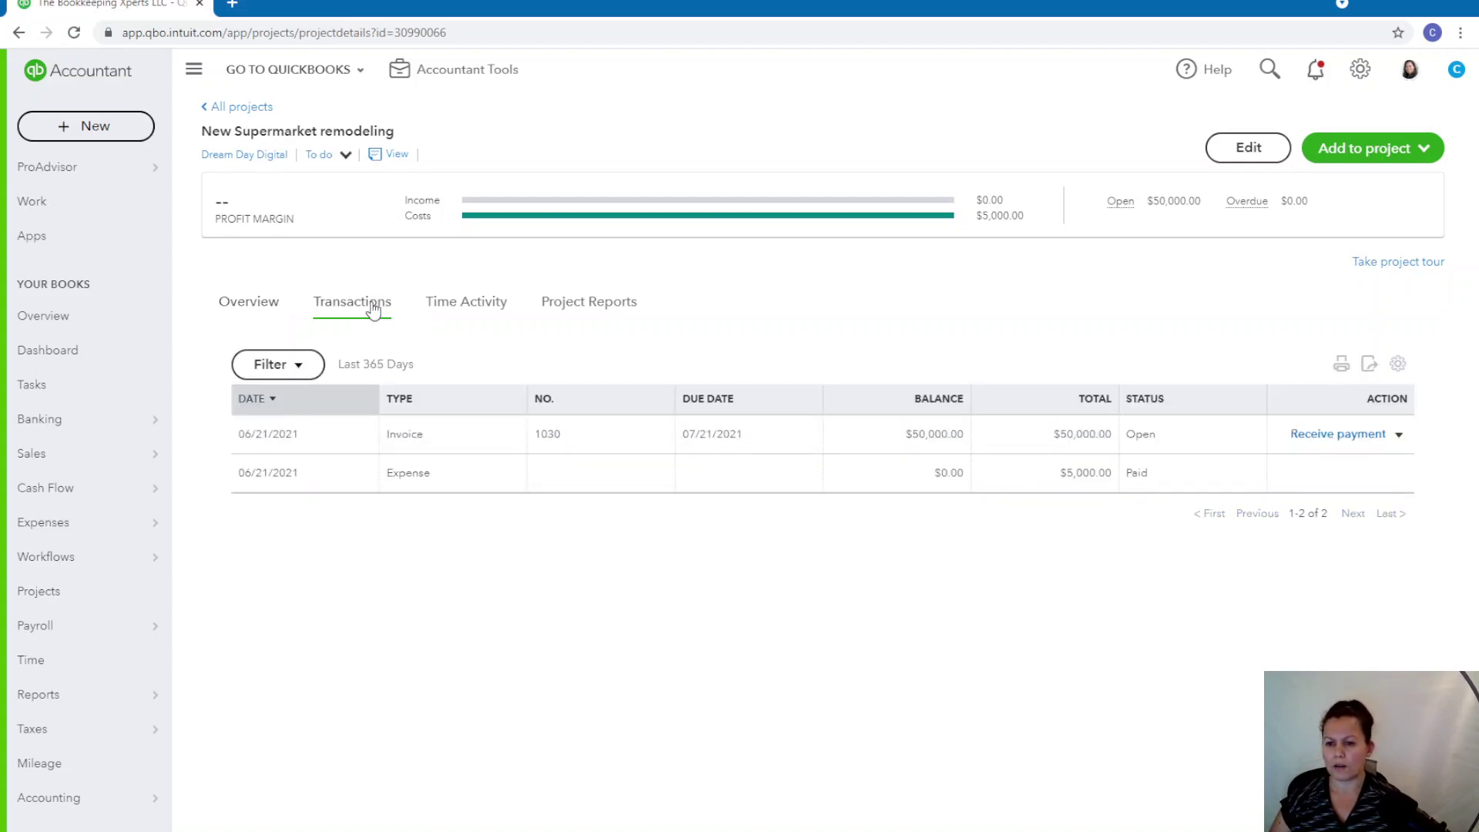
Step: Receive the $50,000 payment on invoice 1030 into Undeposited Funds and save it
left_click(1368, 433)
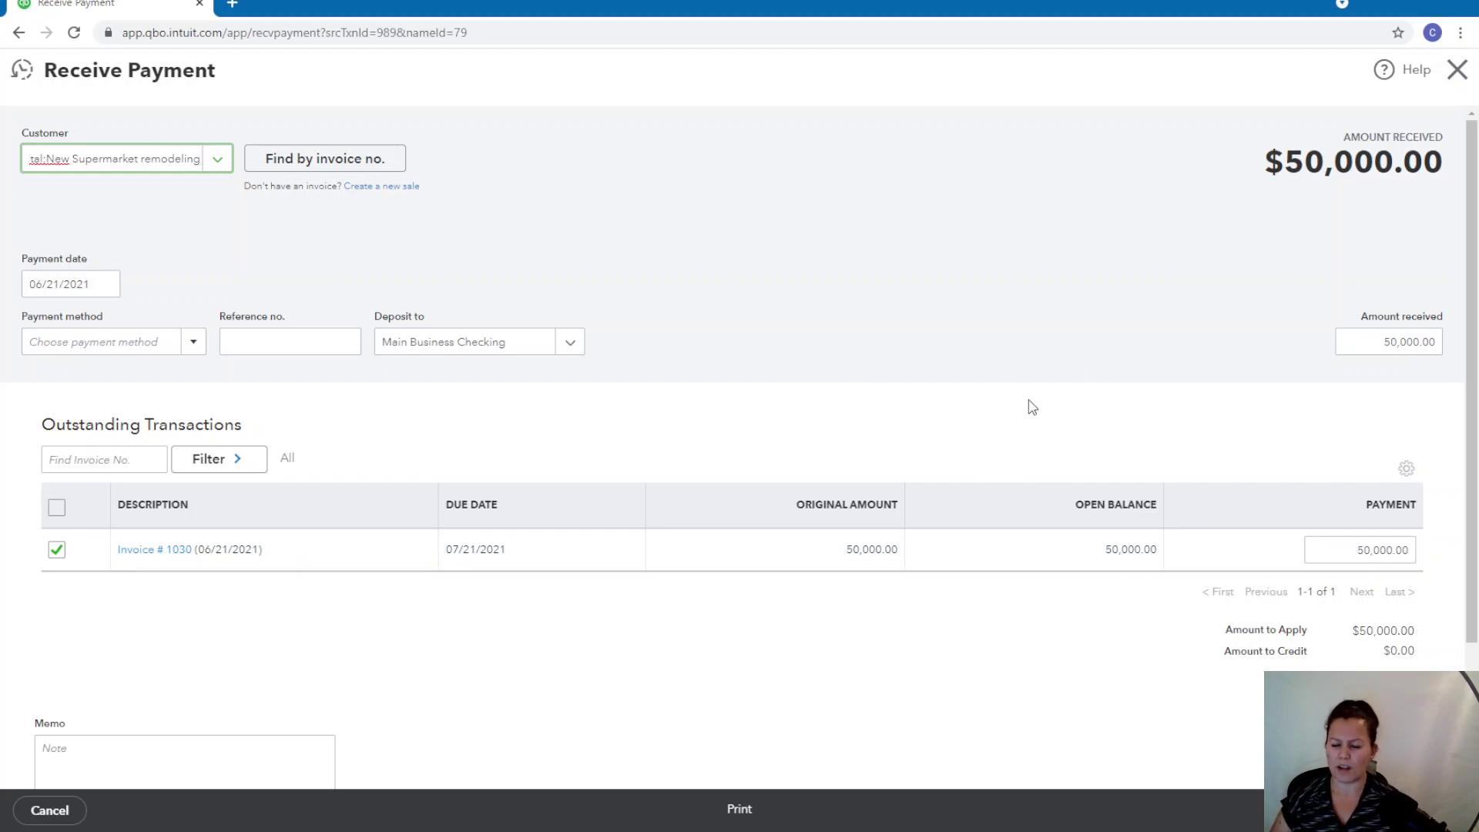
left_click(583, 345)
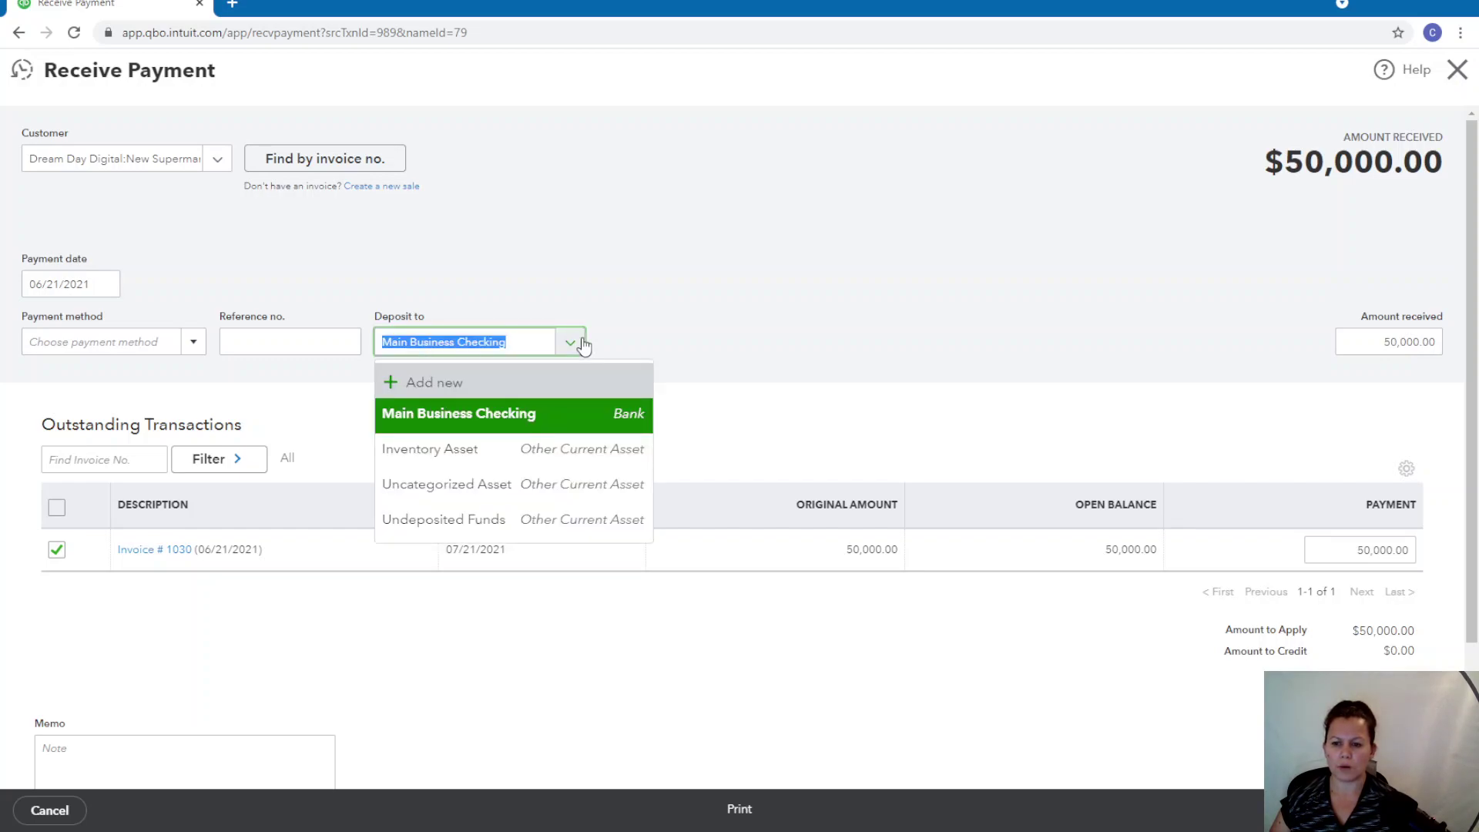
left_click(446, 529)
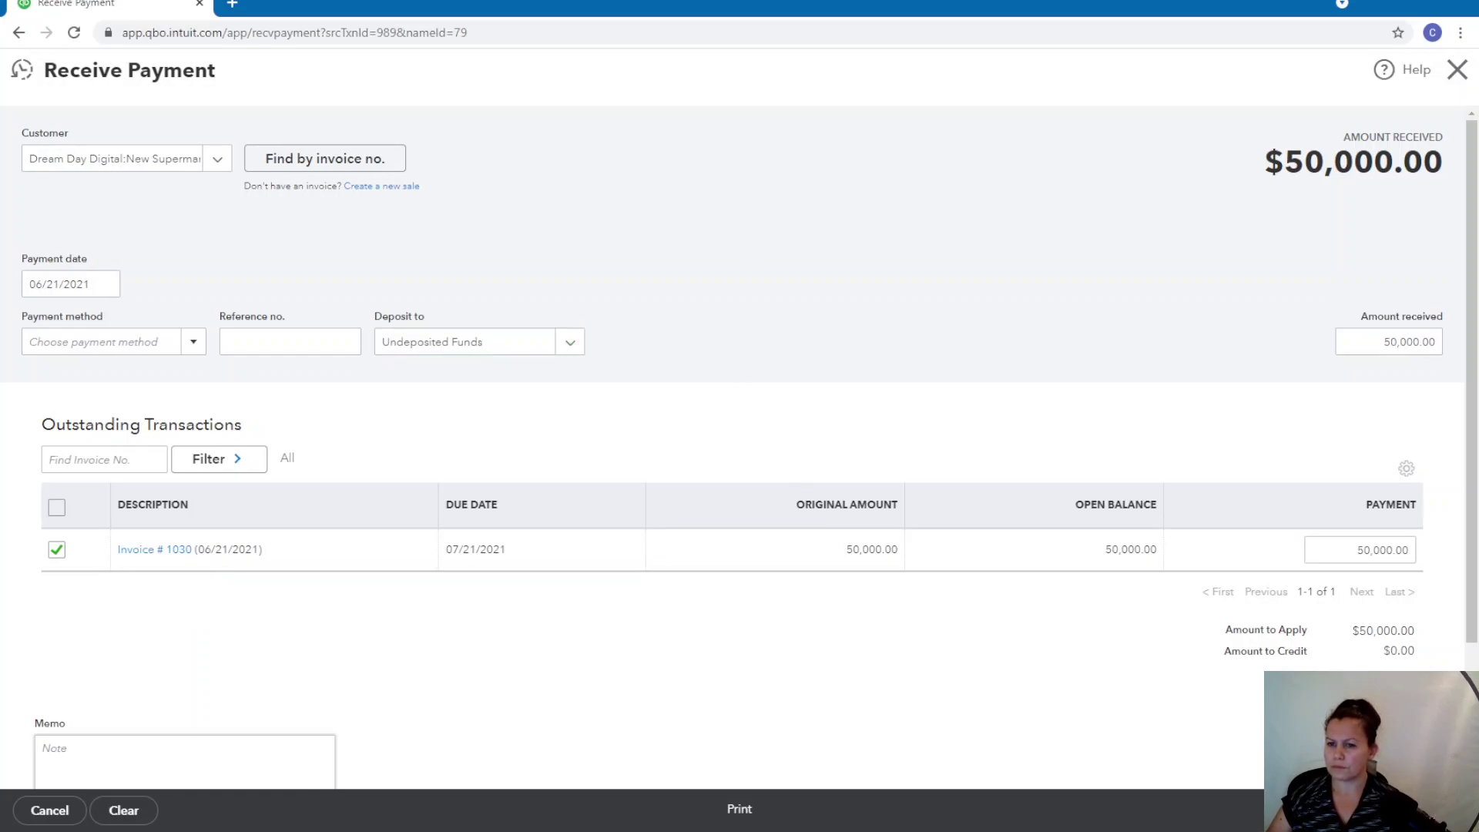
left_click(1418, 810)
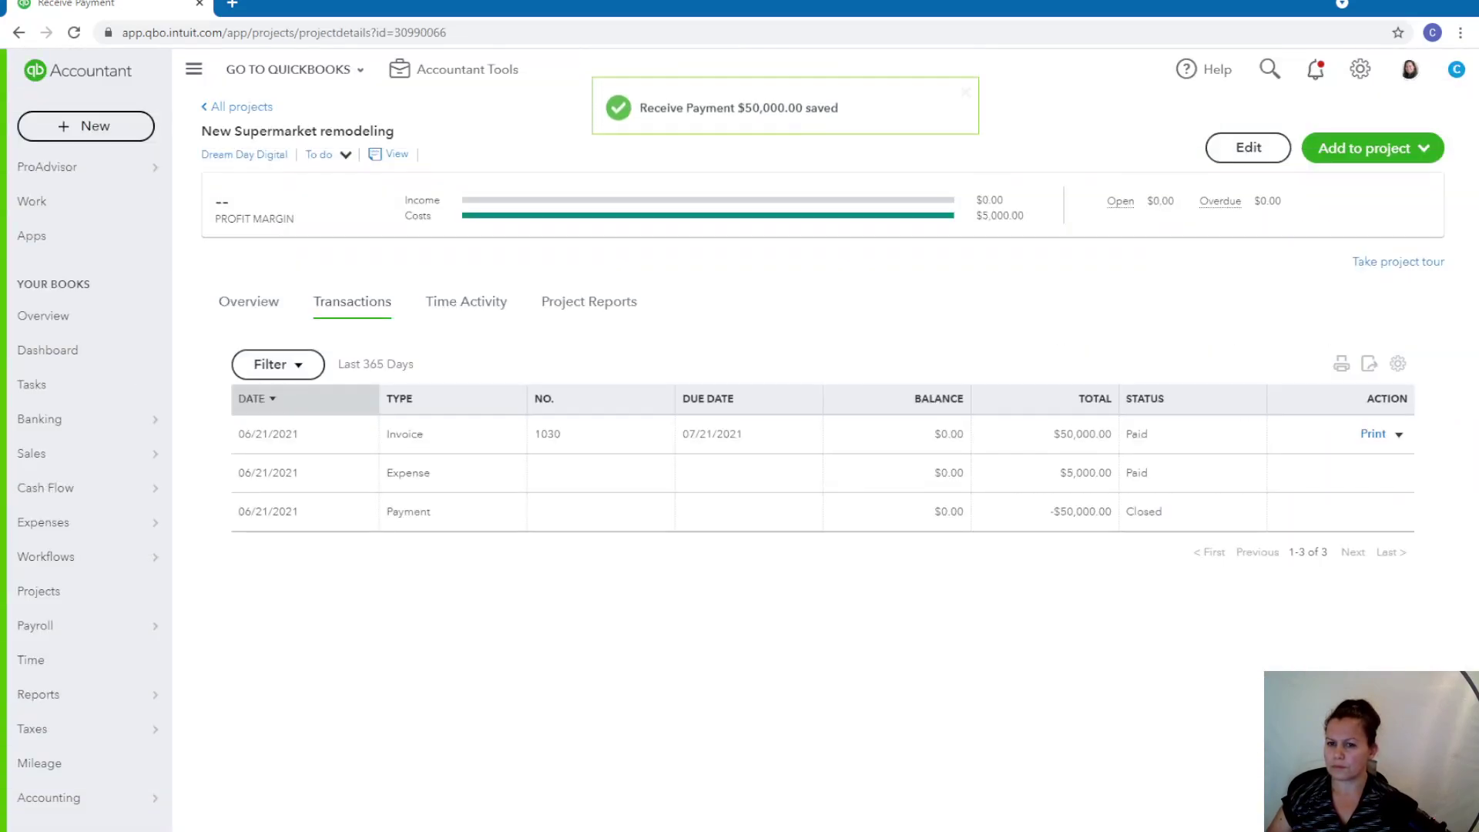
Step: Create a bank deposit of the Dream Day Digital $50,000 payment into Main Business Checking
left_click(78, 131)
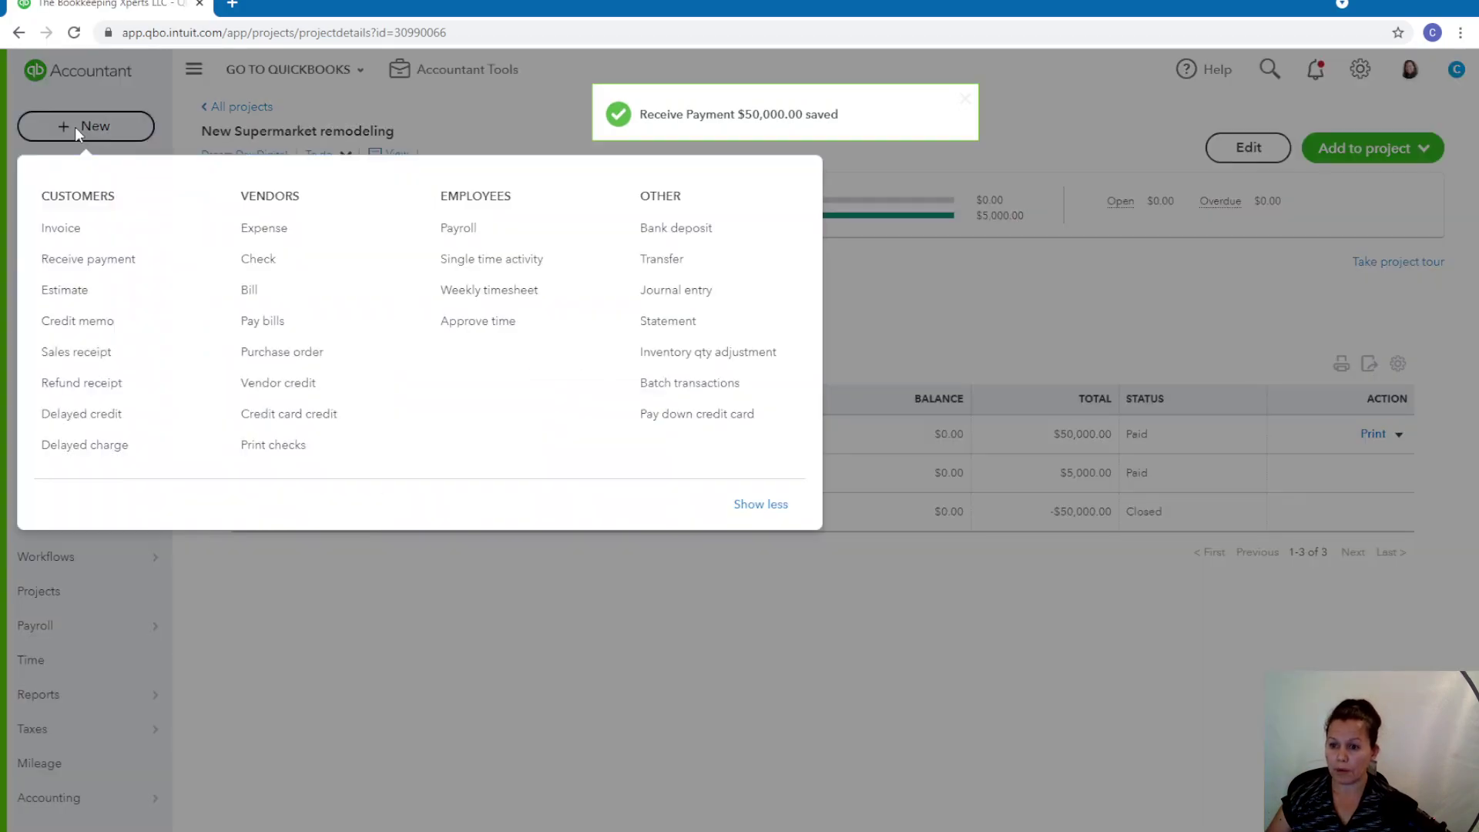
left_click(678, 228)
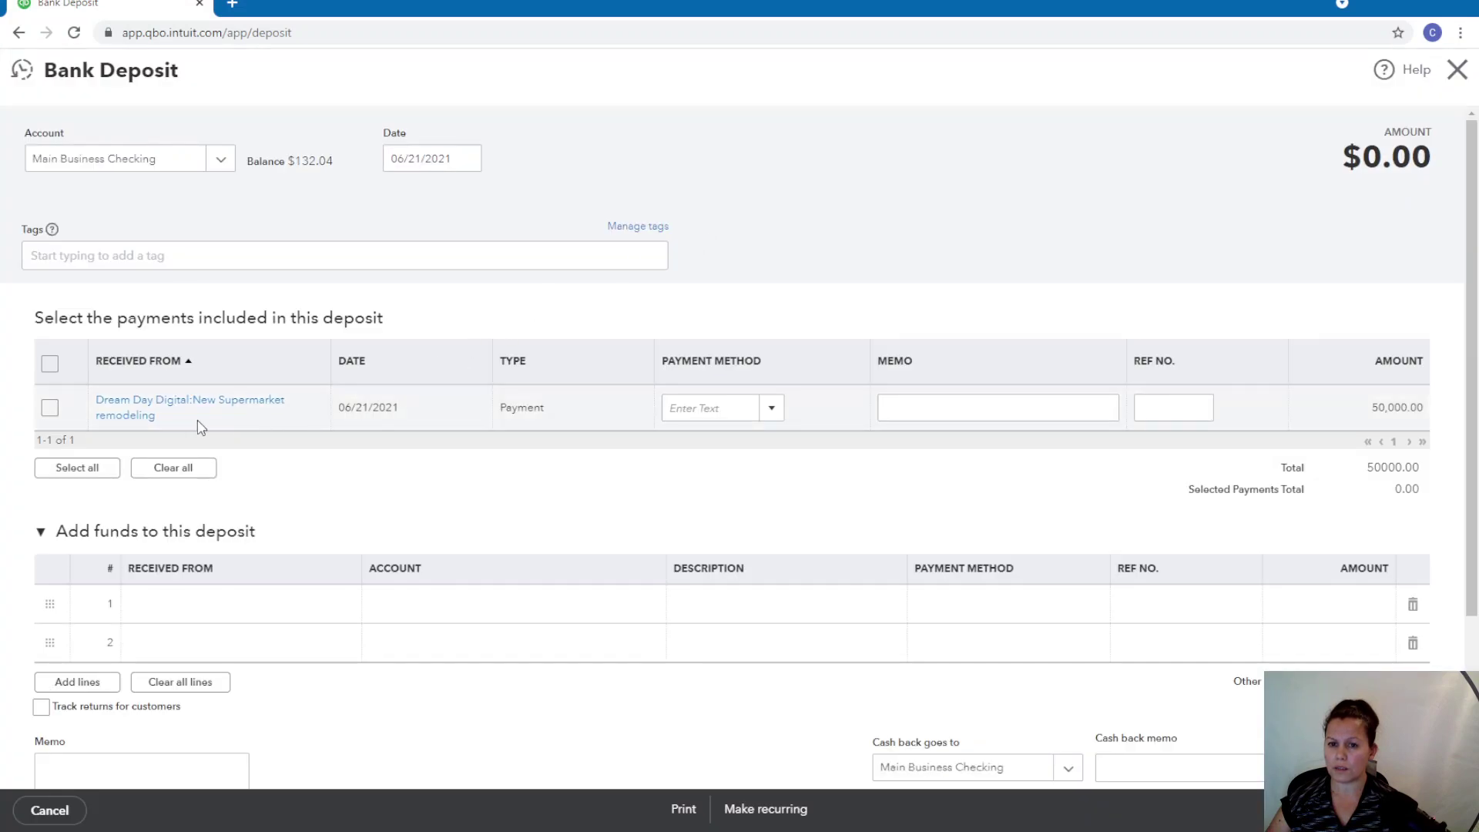
left_click(51, 413)
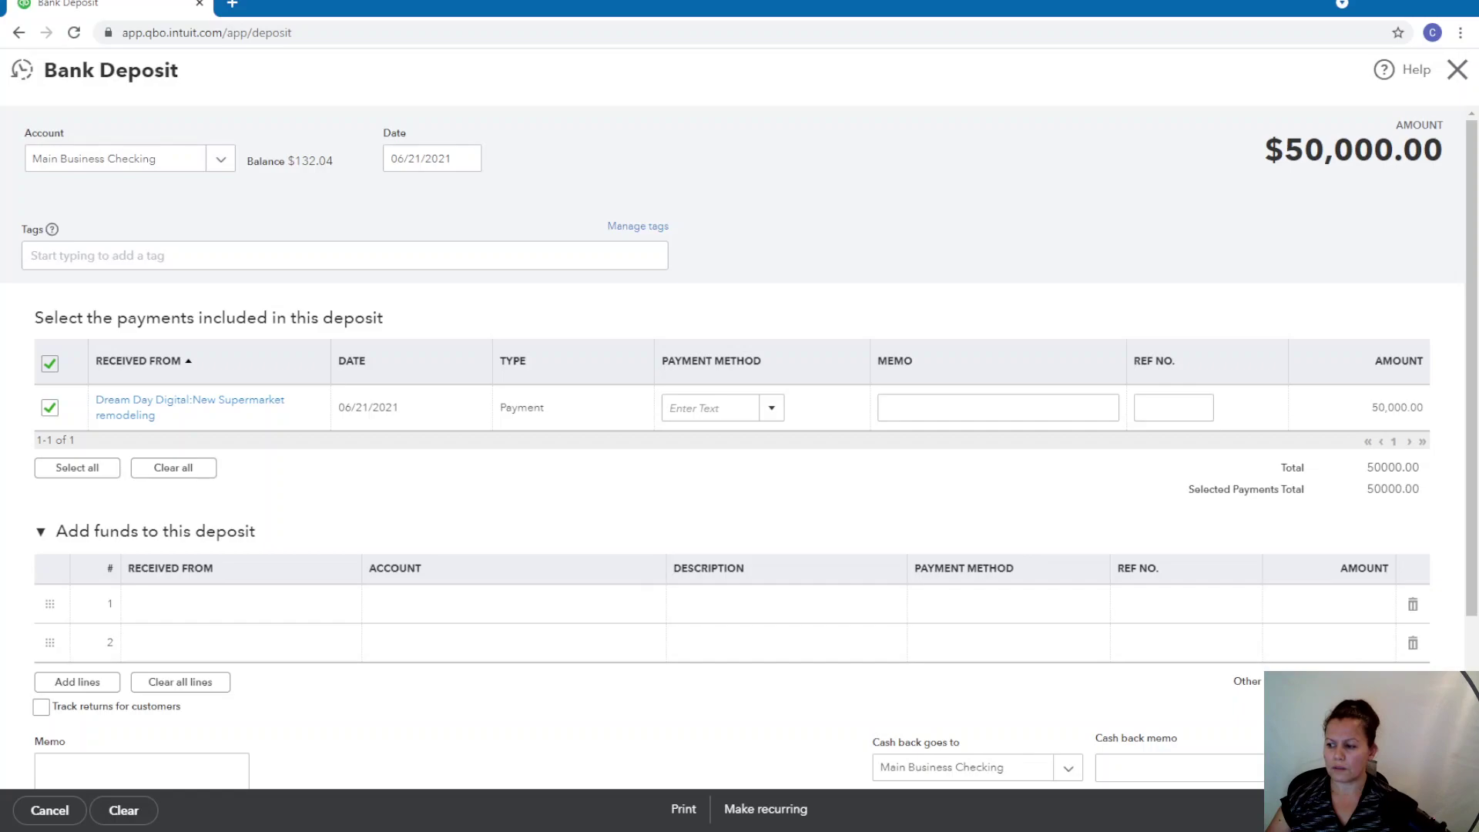
key("ctrl+alt+d")
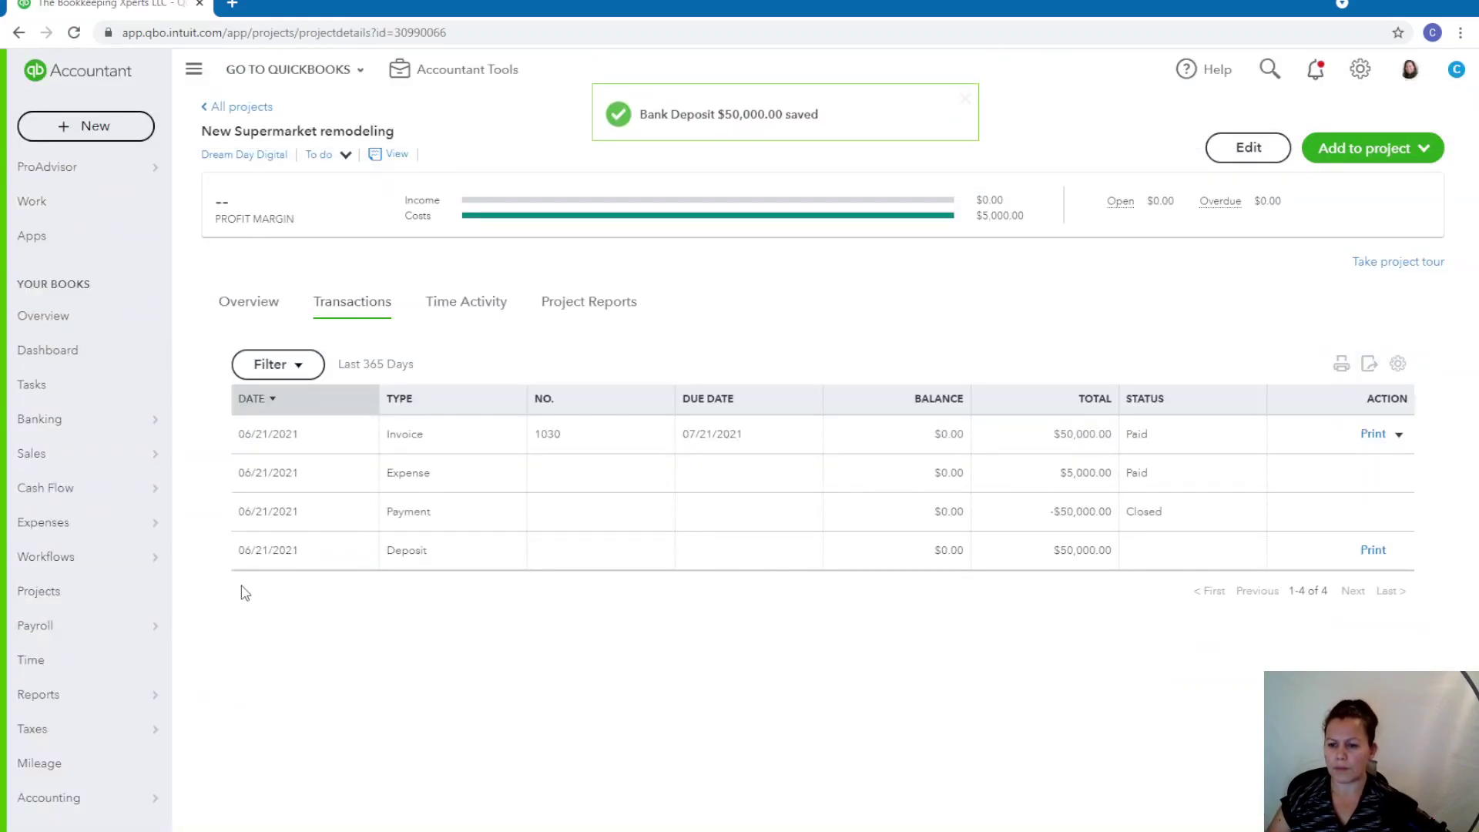
Step: Open the New Supermarket remodeling project from the Projects list
left_click(233, 307)
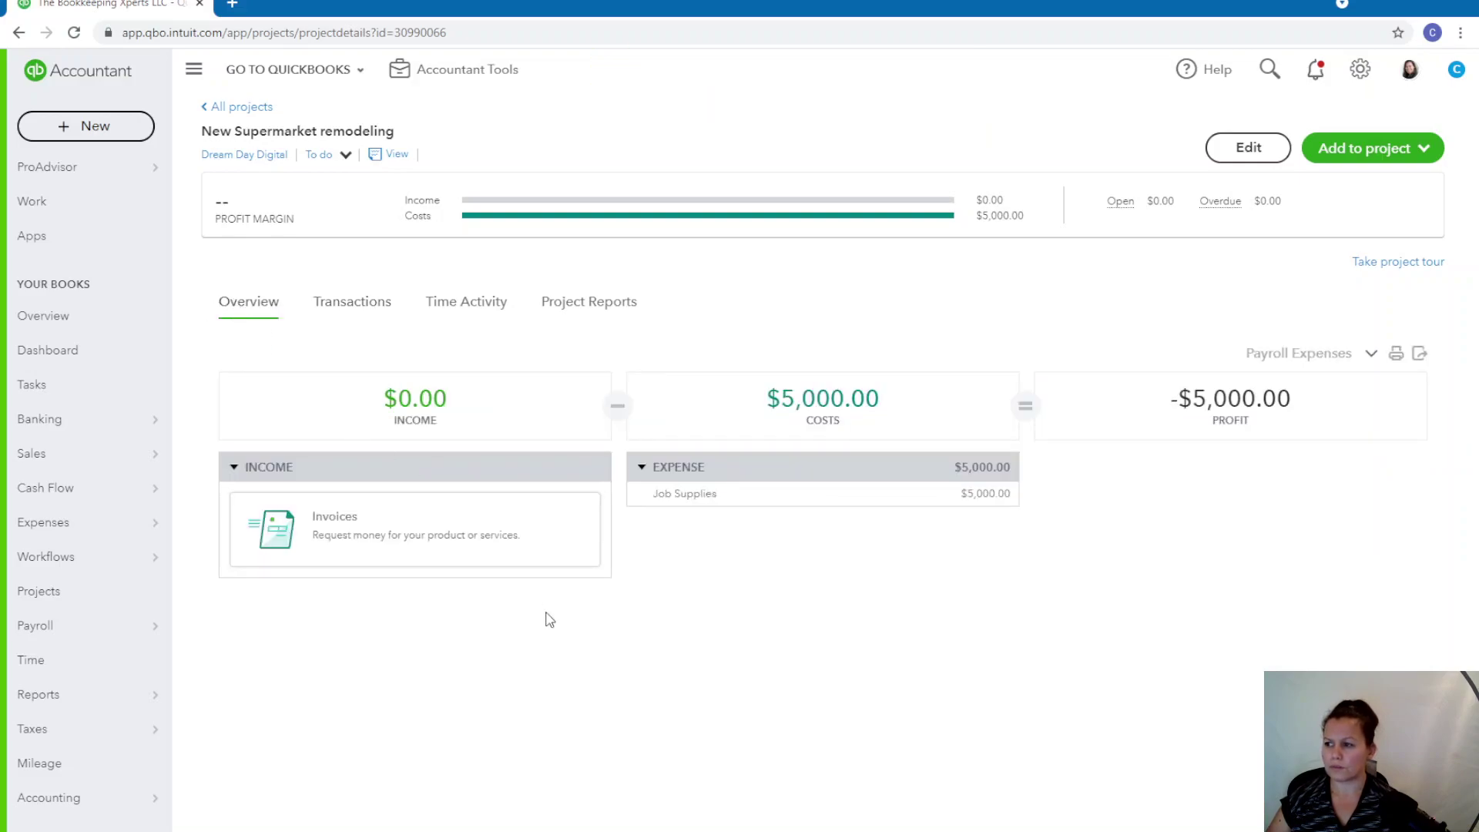
left_click(66, 600)
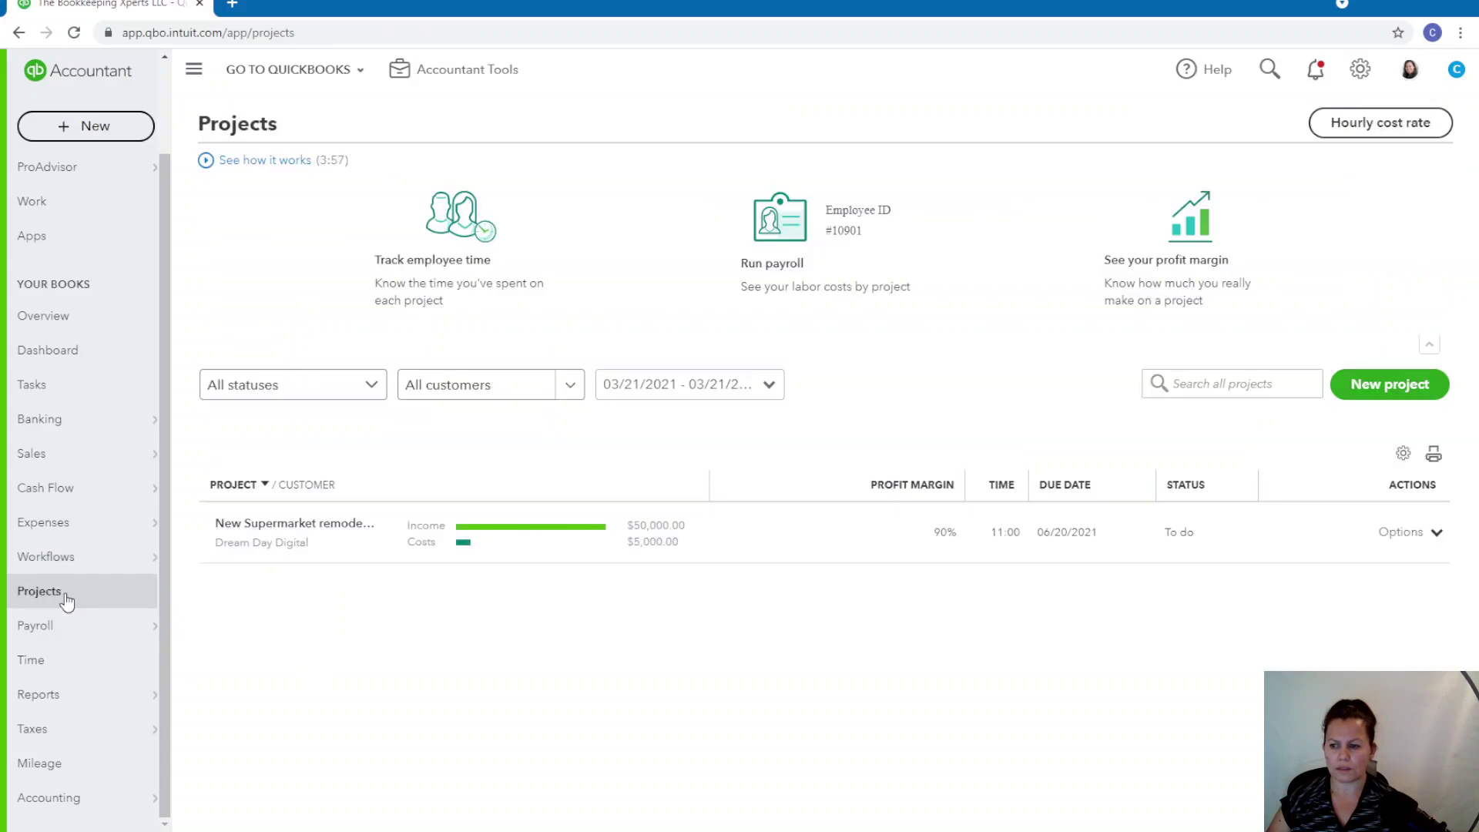
left_click(271, 524)
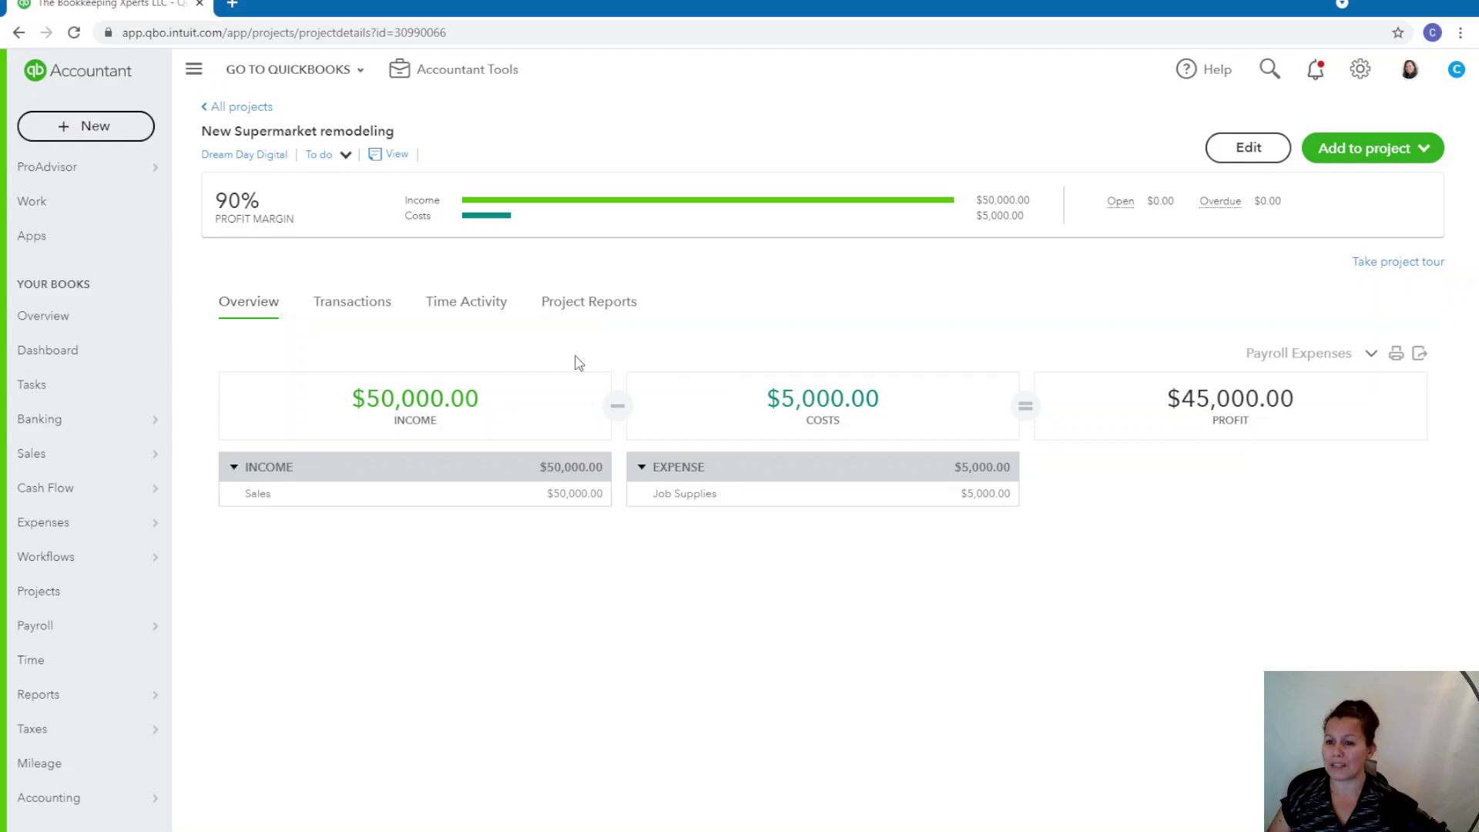
left_click(72, 133)
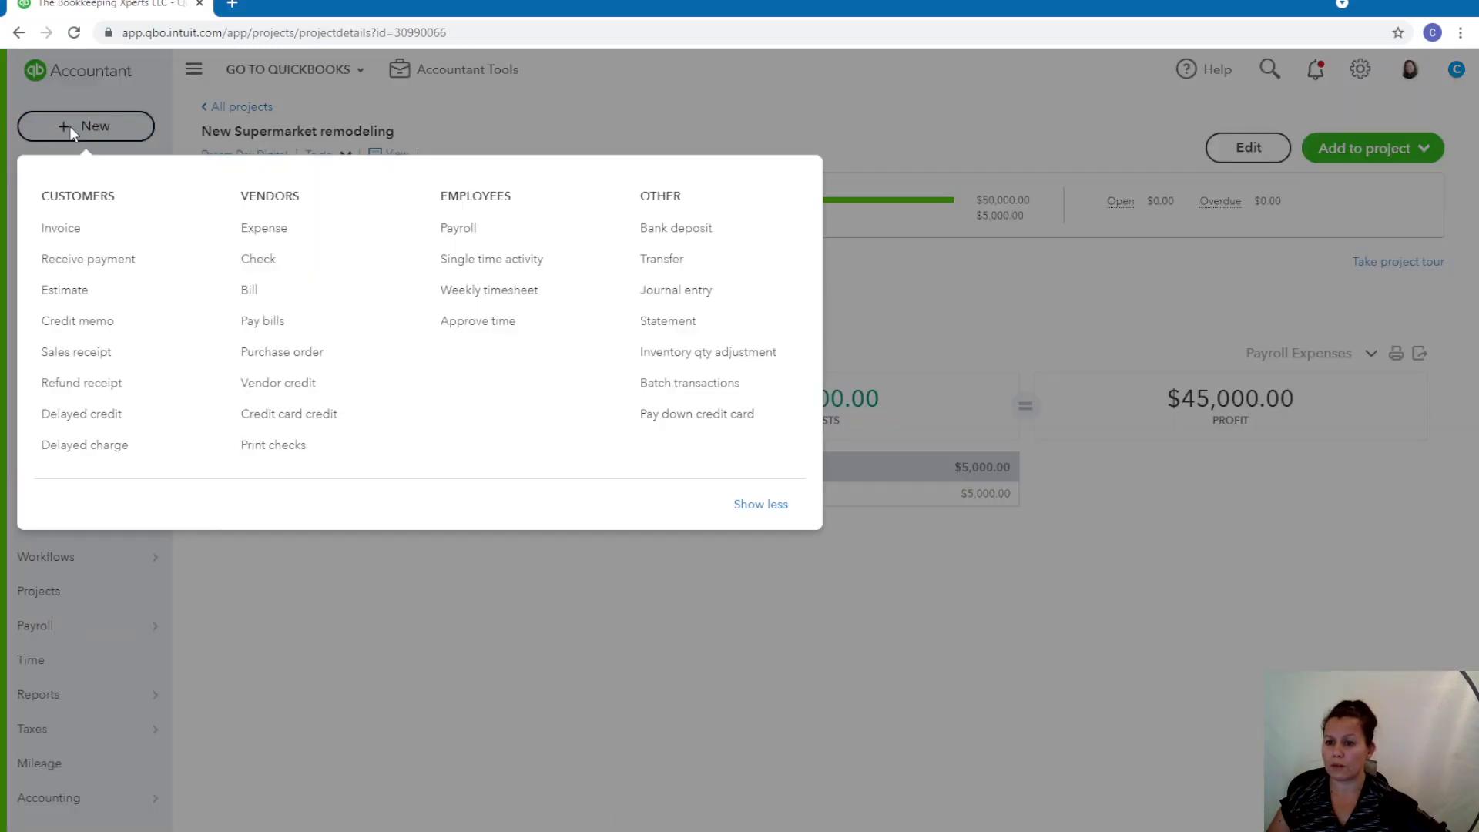
left_click(705, 729)
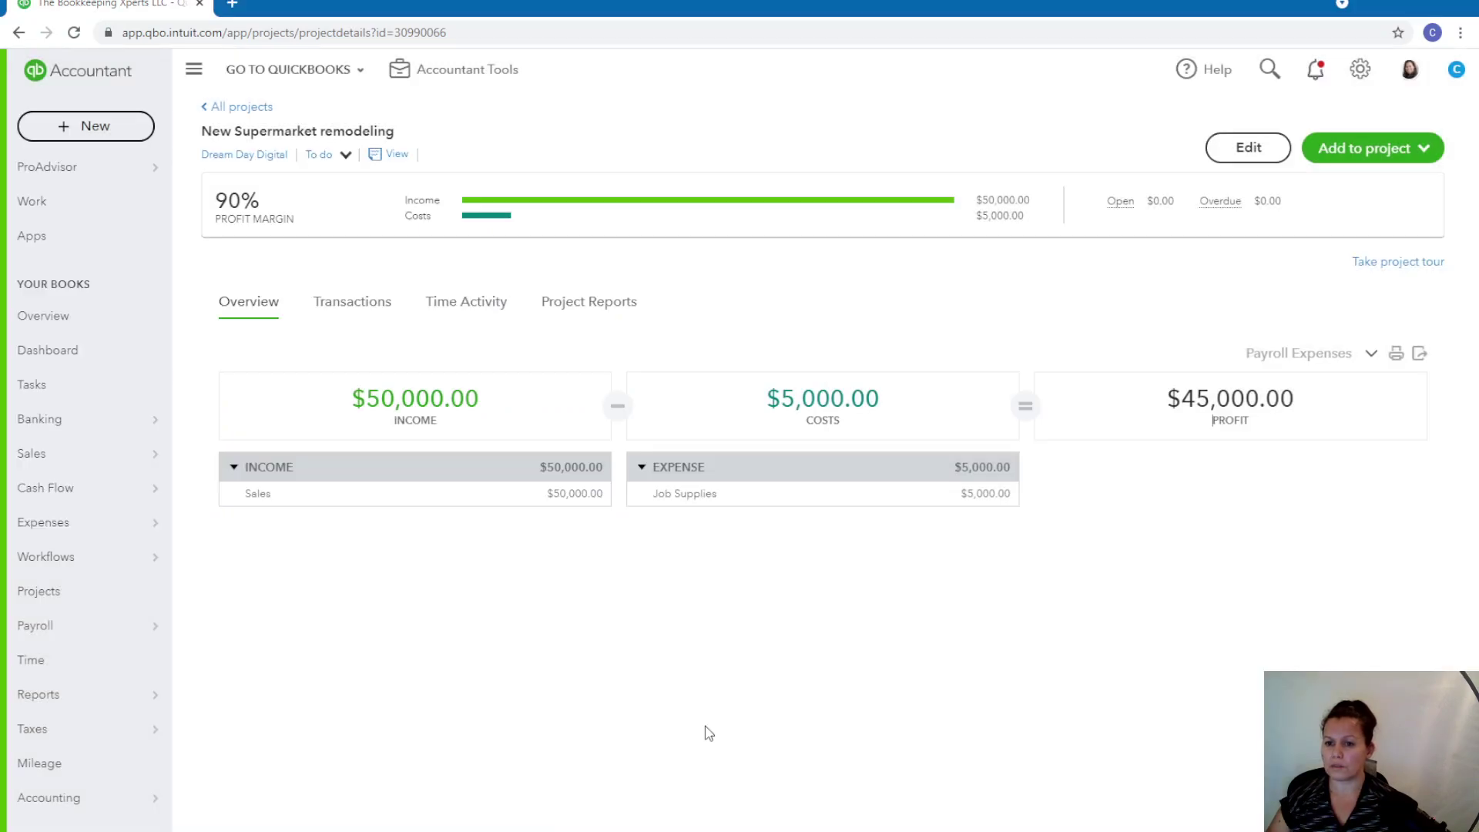
Step: Review the project's Transactions, Time Activity and Overview figures, then bring up Project Reports
left_click(374, 302)
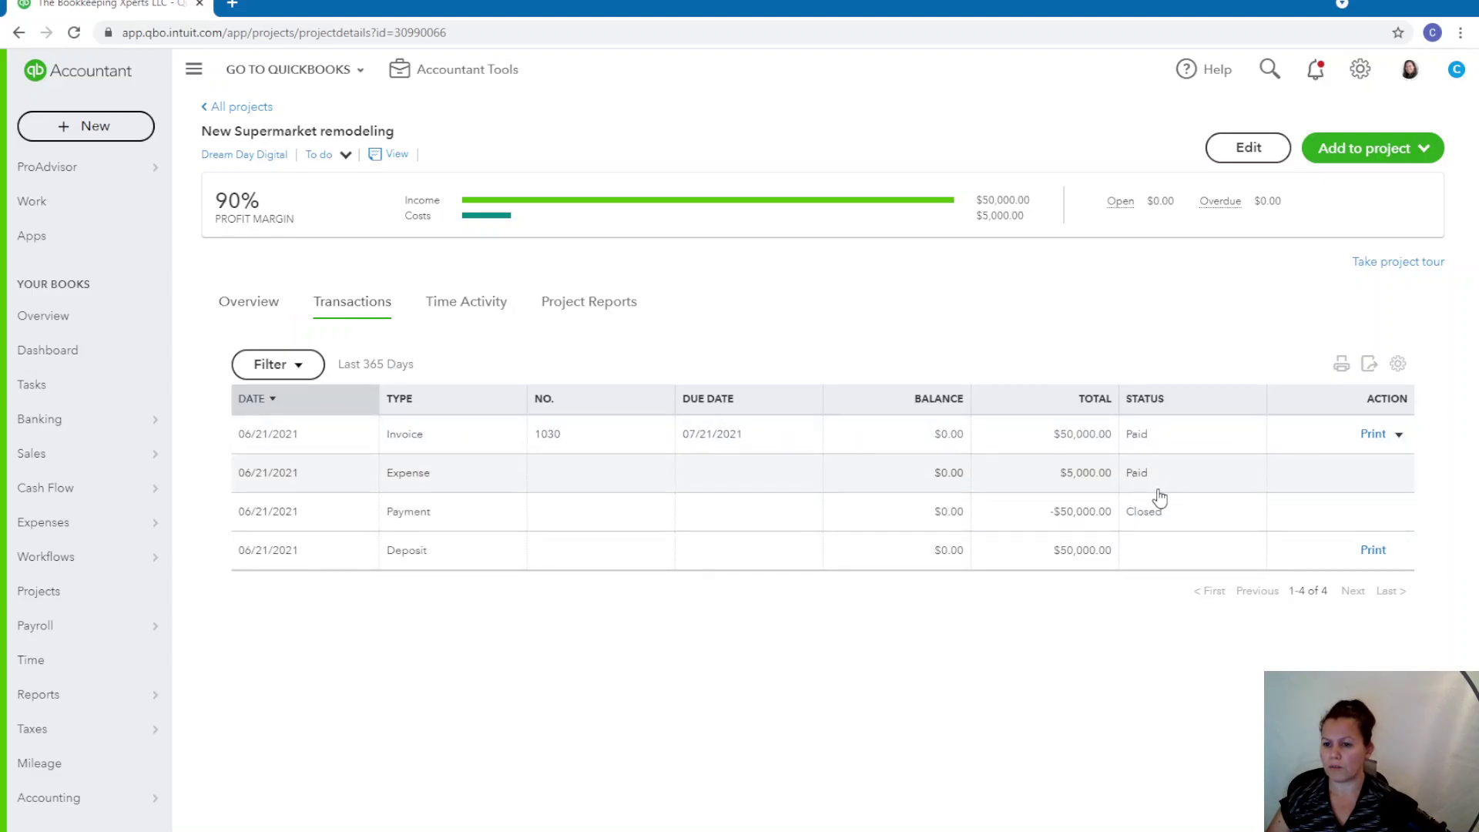
left_click(470, 312)
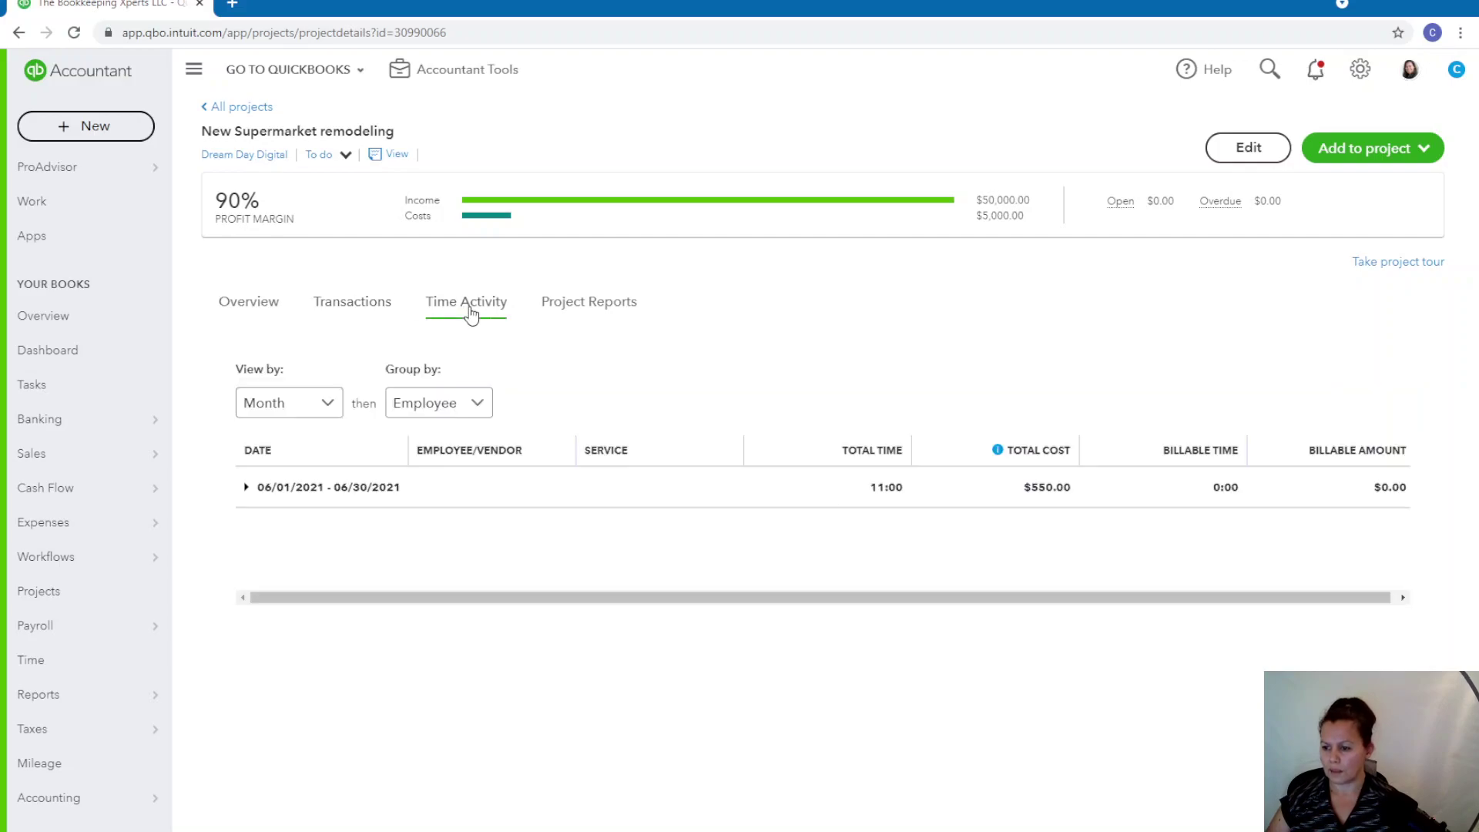
left_click(263, 305)
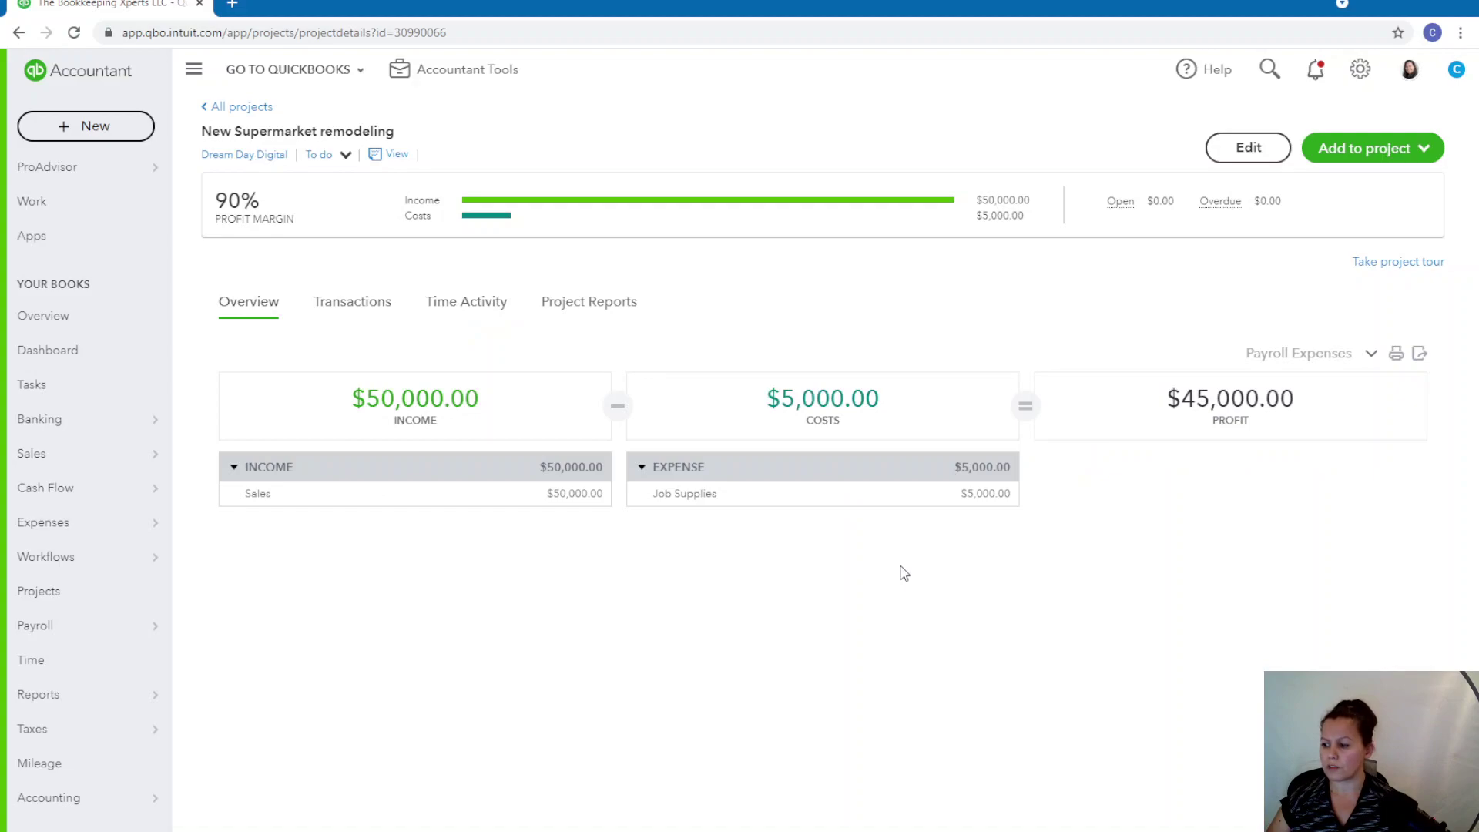
left_click(609, 314)
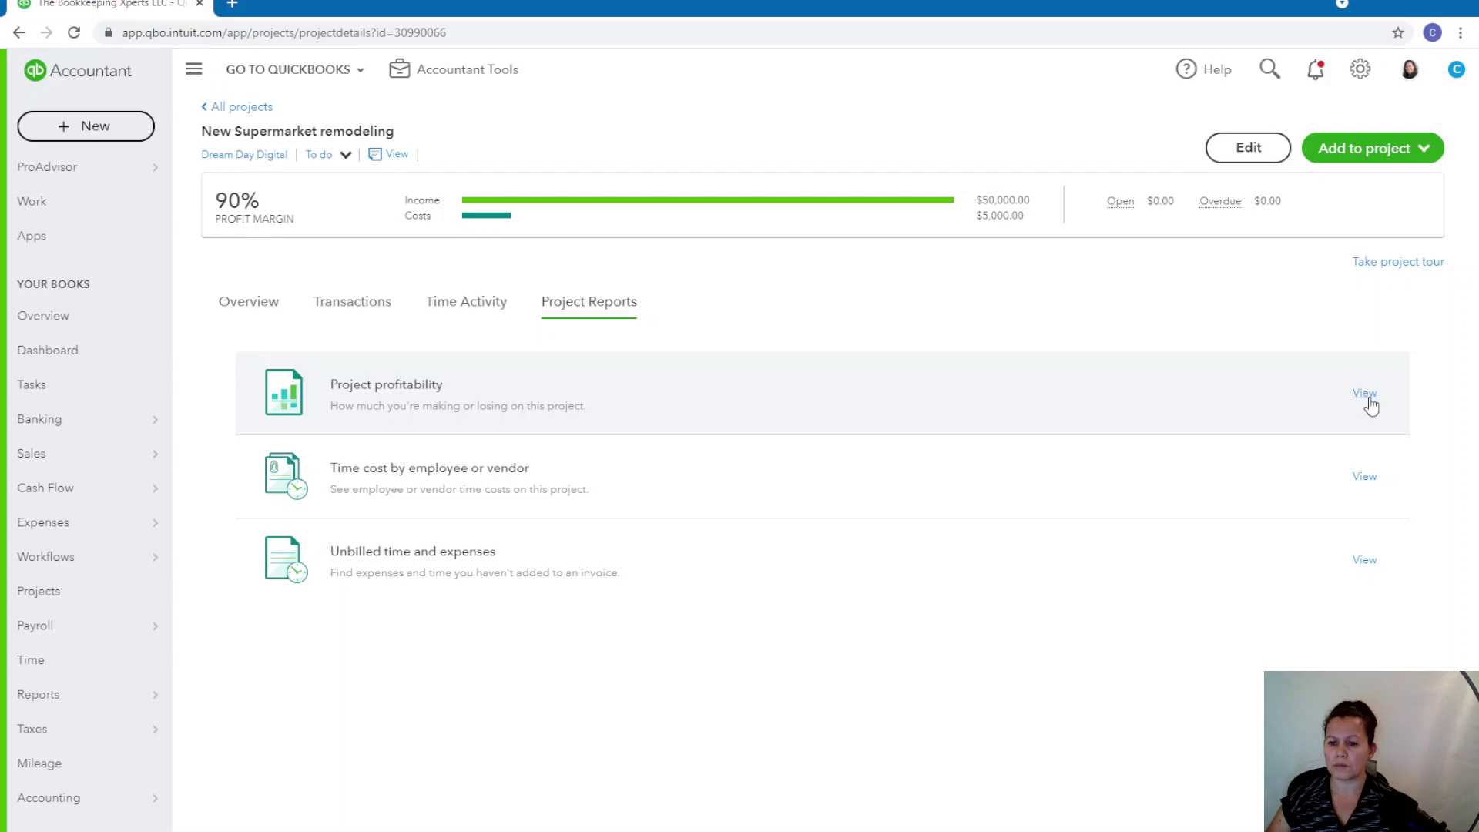
Step: Open the Project profitability report and scroll to its $45,000.00 net income
left_click(1365, 394)
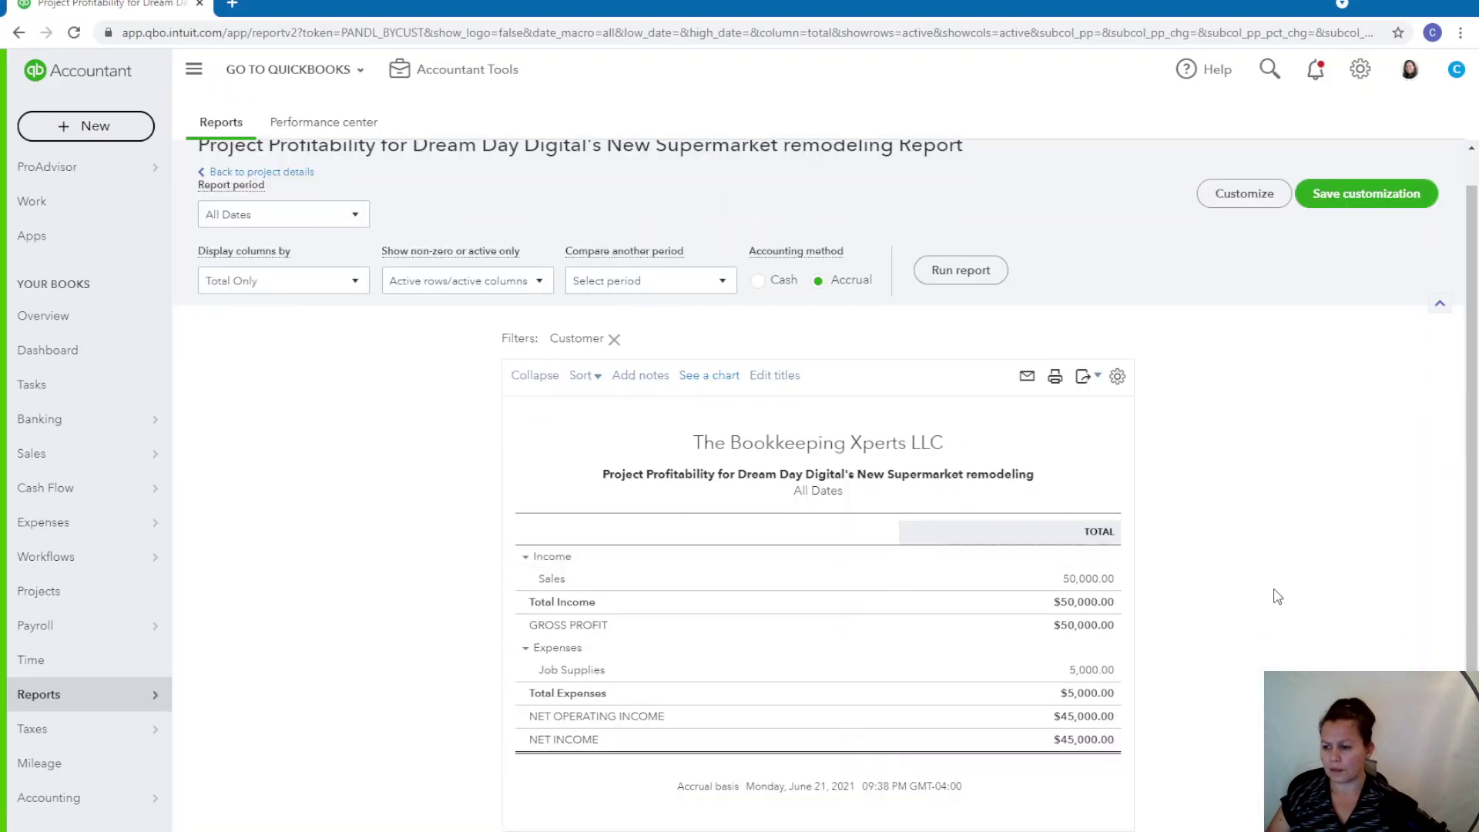
scroll(1276, 596, "down", 1)
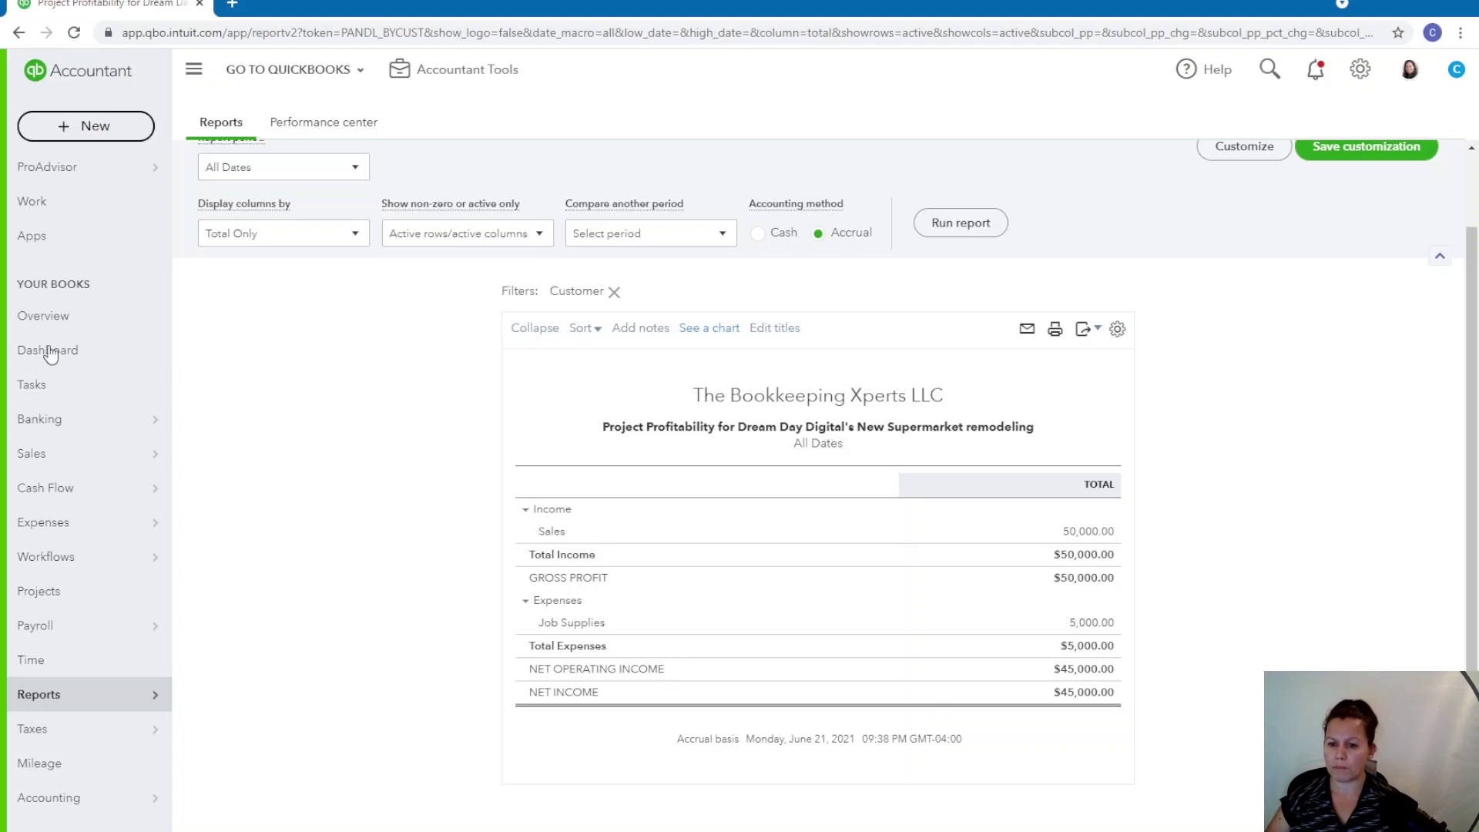
Step: Expand the $18.03 Walgreens bank charge and set its payee to Cafe Mineiro
left_click(73, 422)
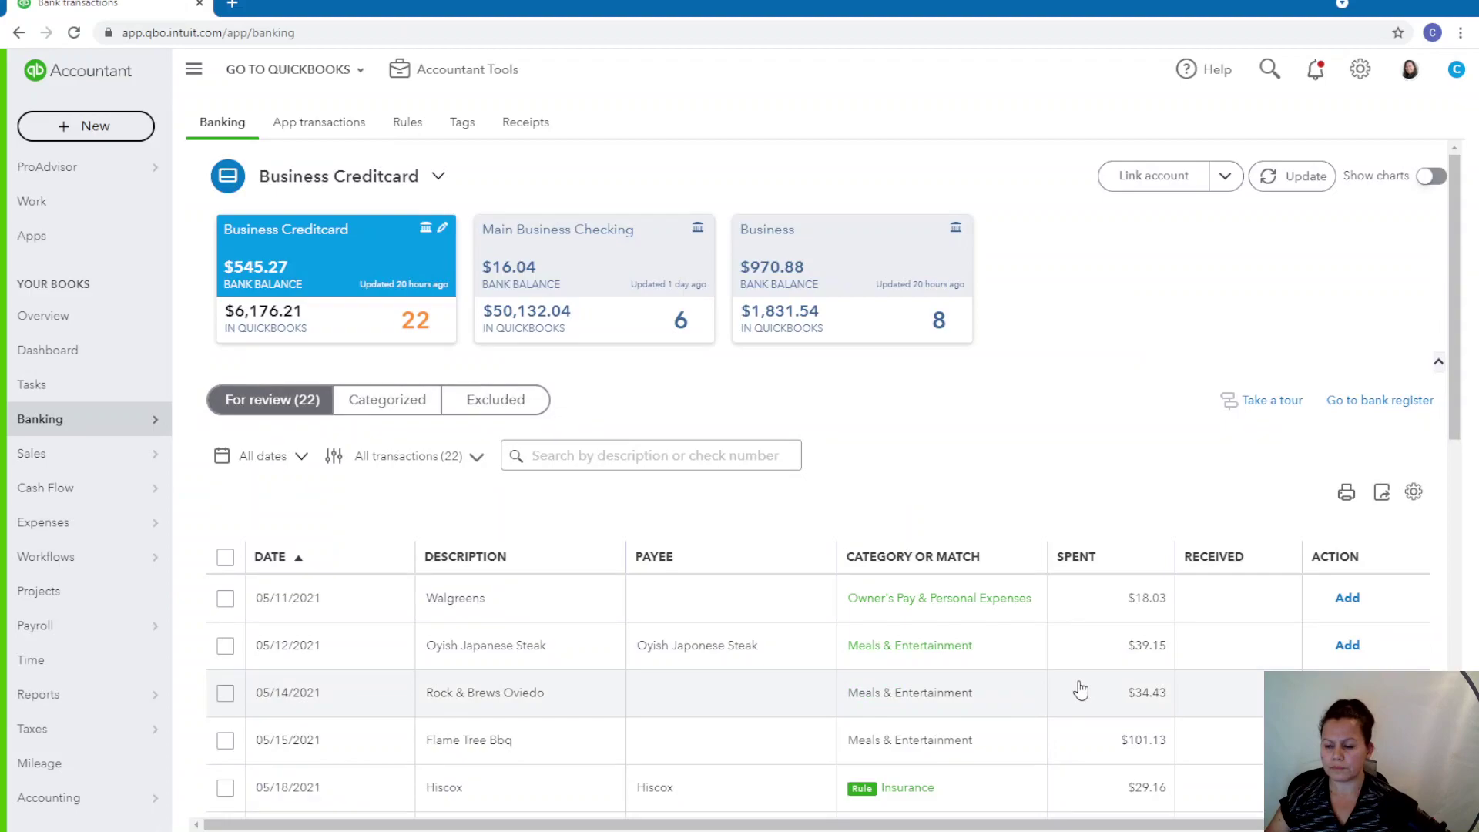
scroll(1041, 654, "down", 2)
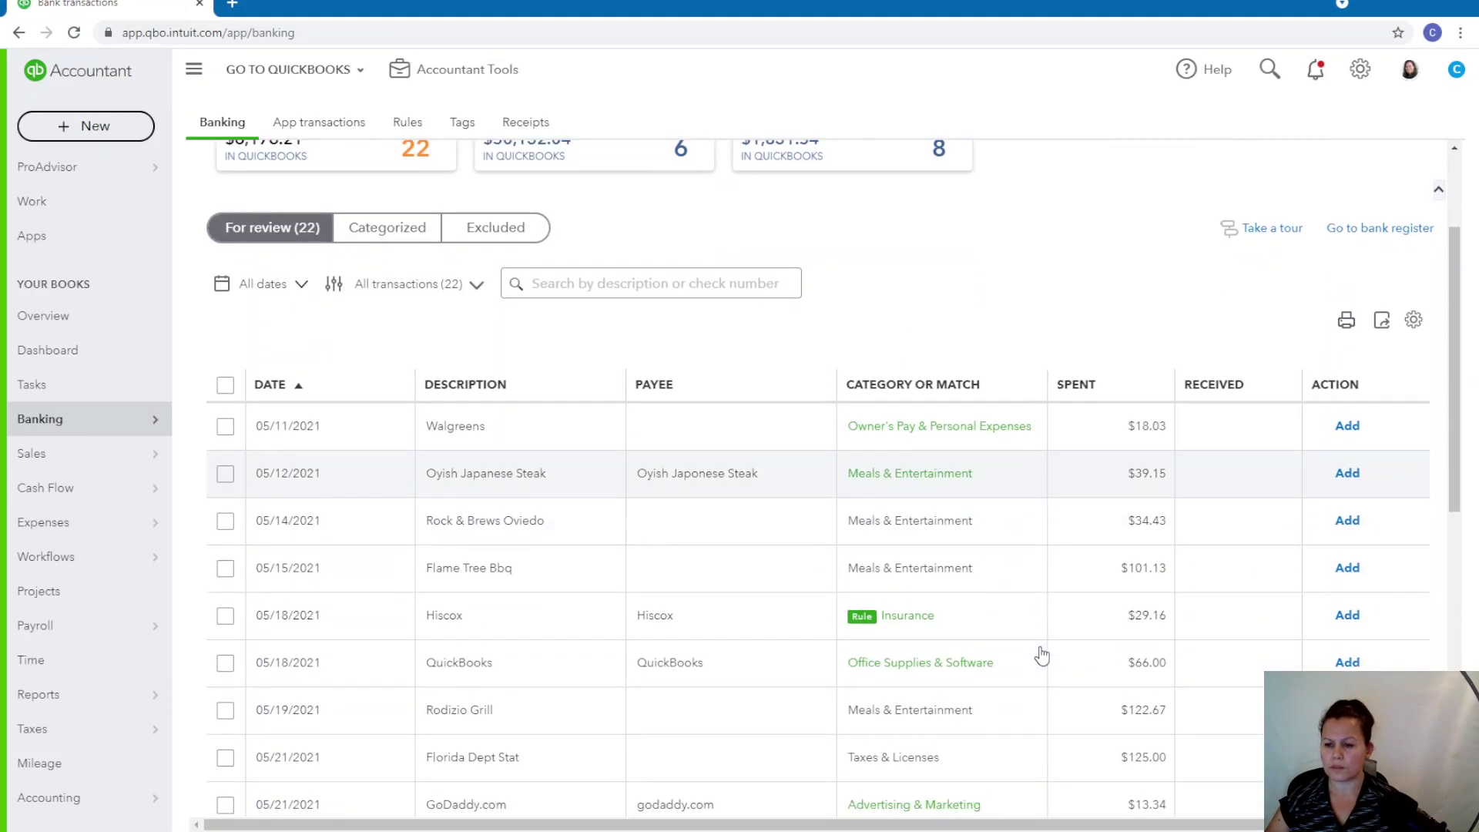
left_click(1130, 430)
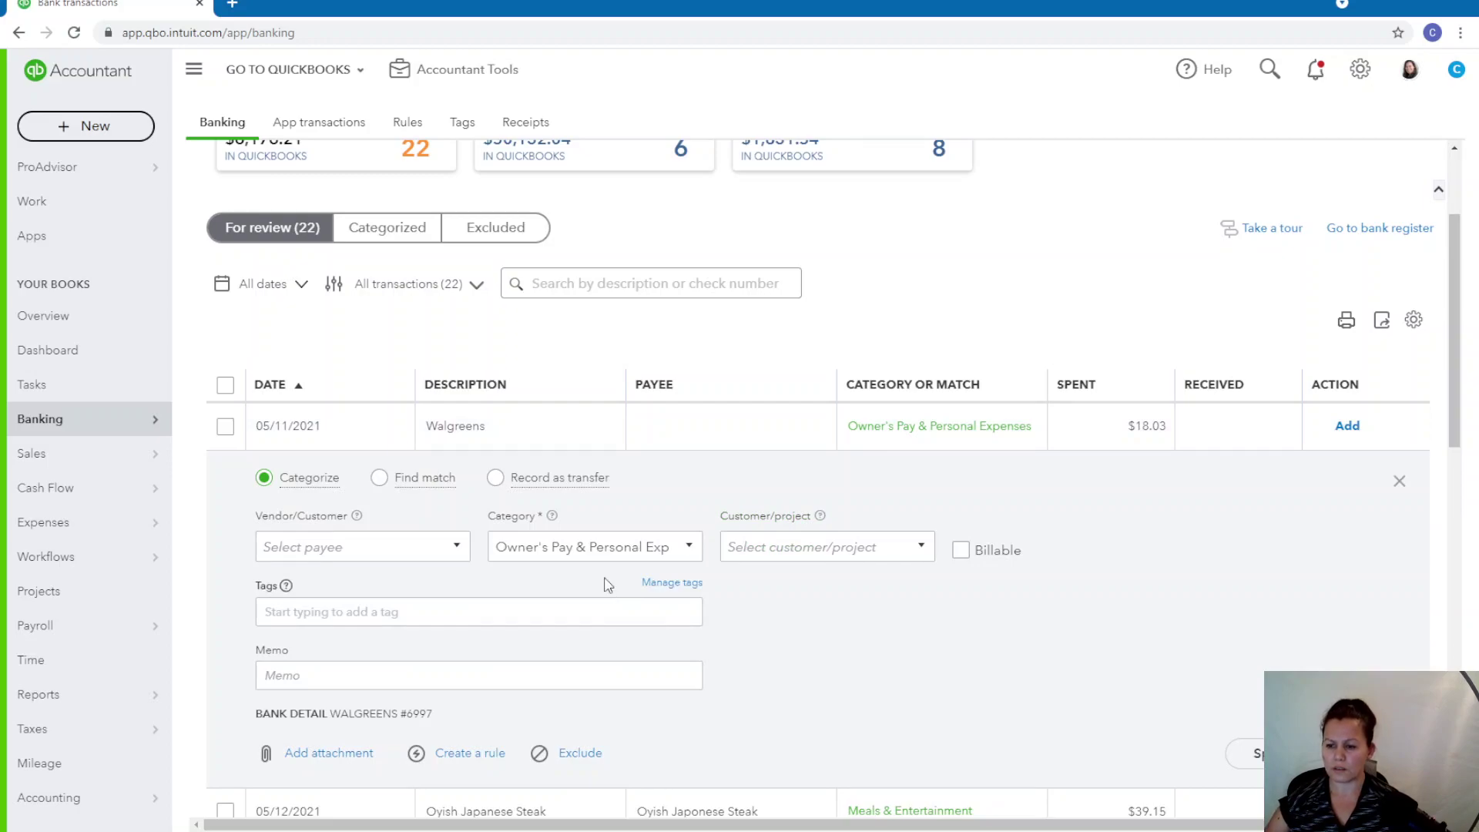
left_click(395, 547)
left_click(457, 549)
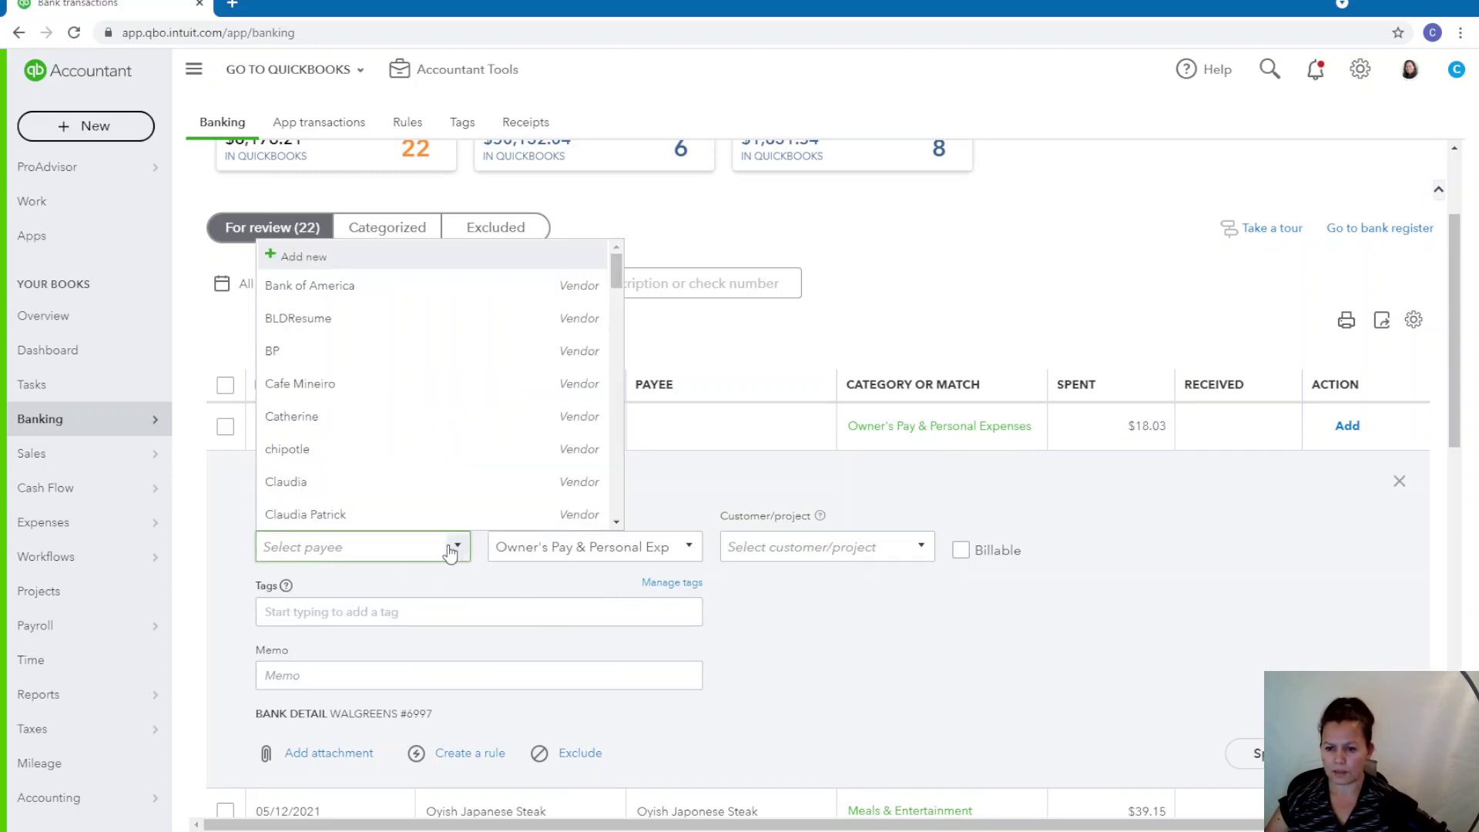
left_click(324, 383)
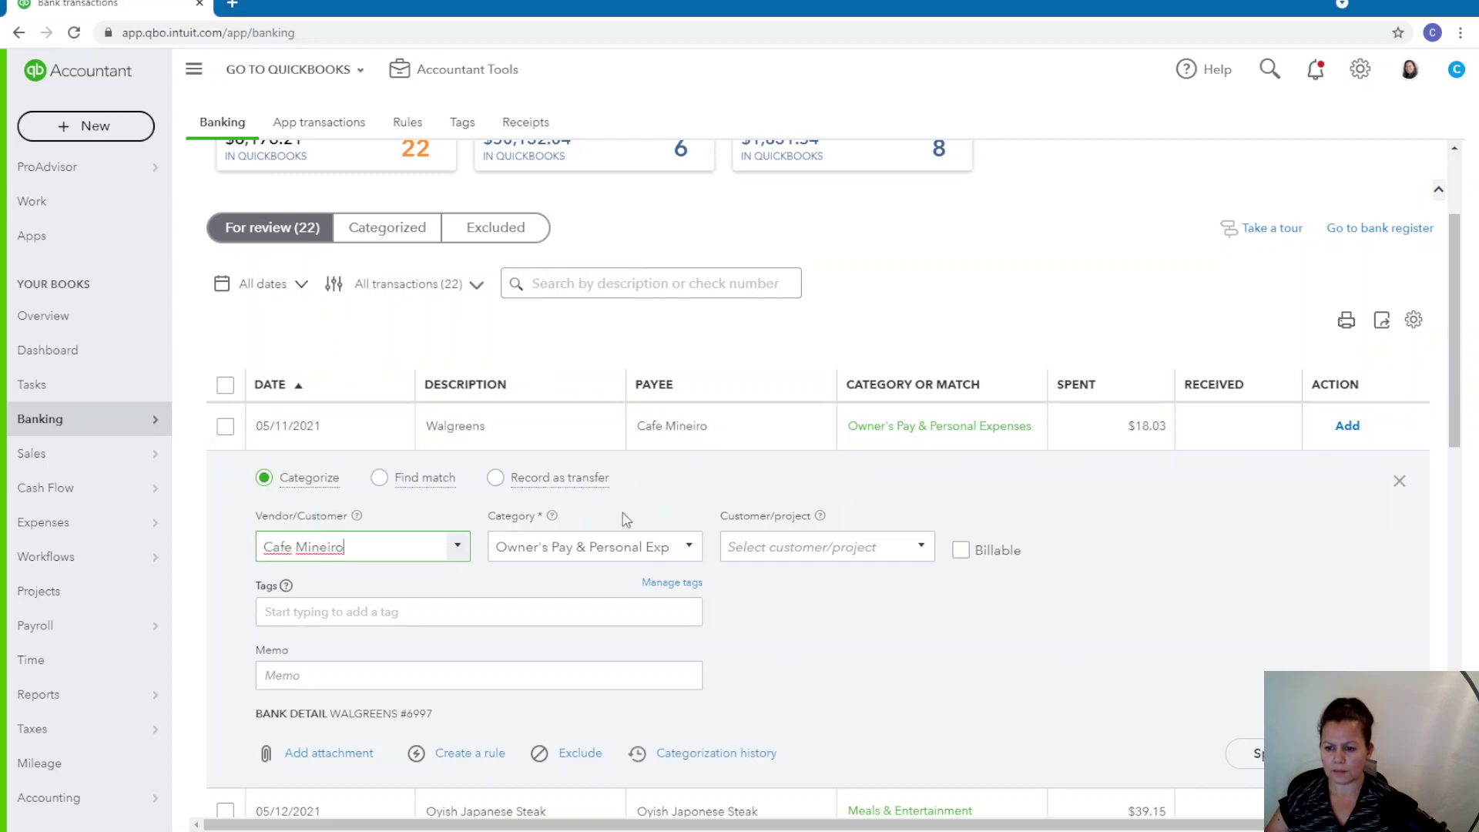
Step: Categorize the charge as Cost of Goods Sold for Dream Day Digital:New Supermarket remodeling
left_click(692, 548)
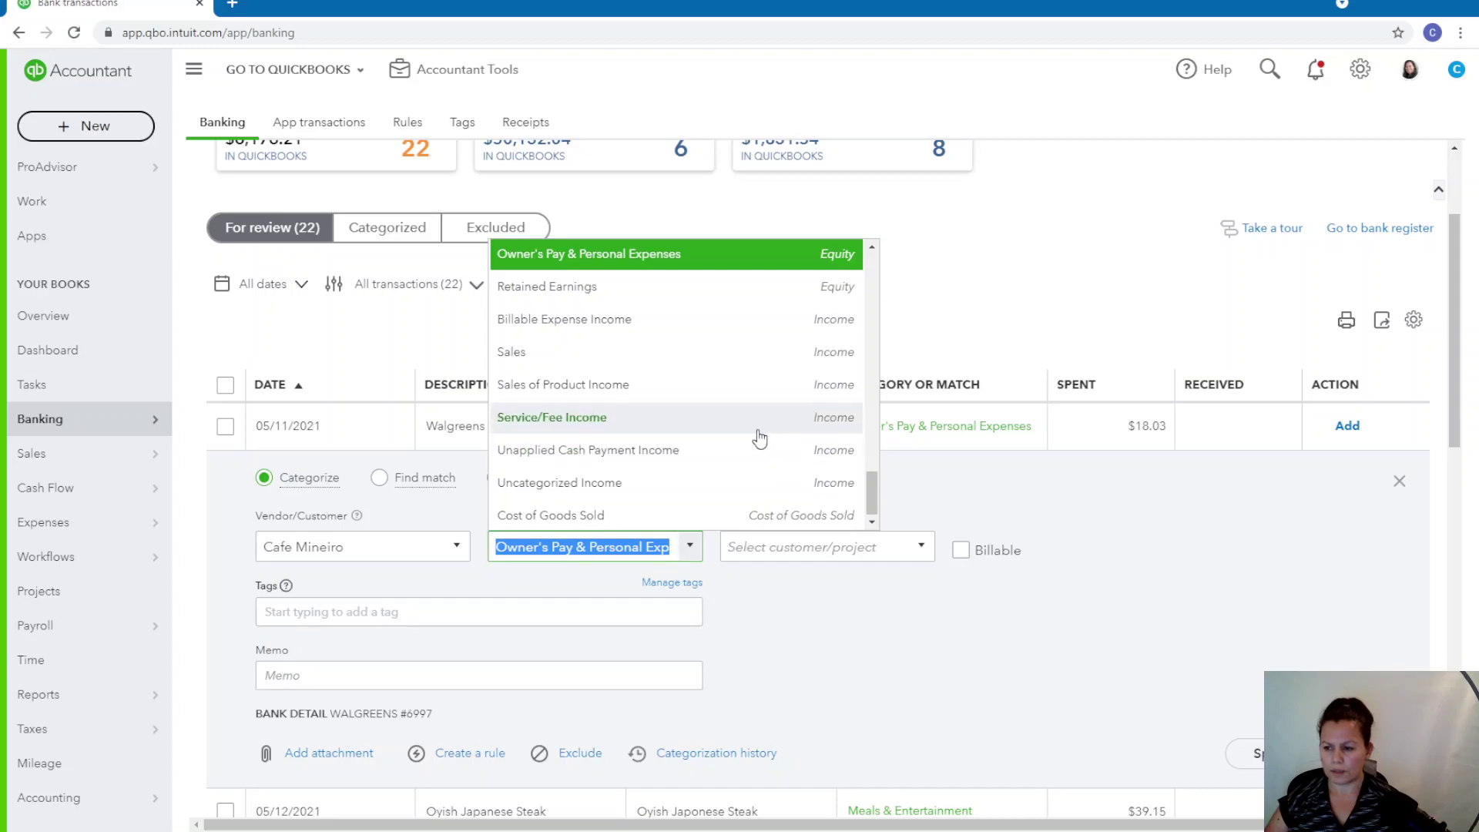
scroll(759, 436, "up", 8)
scroll(758, 425, "down", 1)
scroll(758, 425, "down", 5)
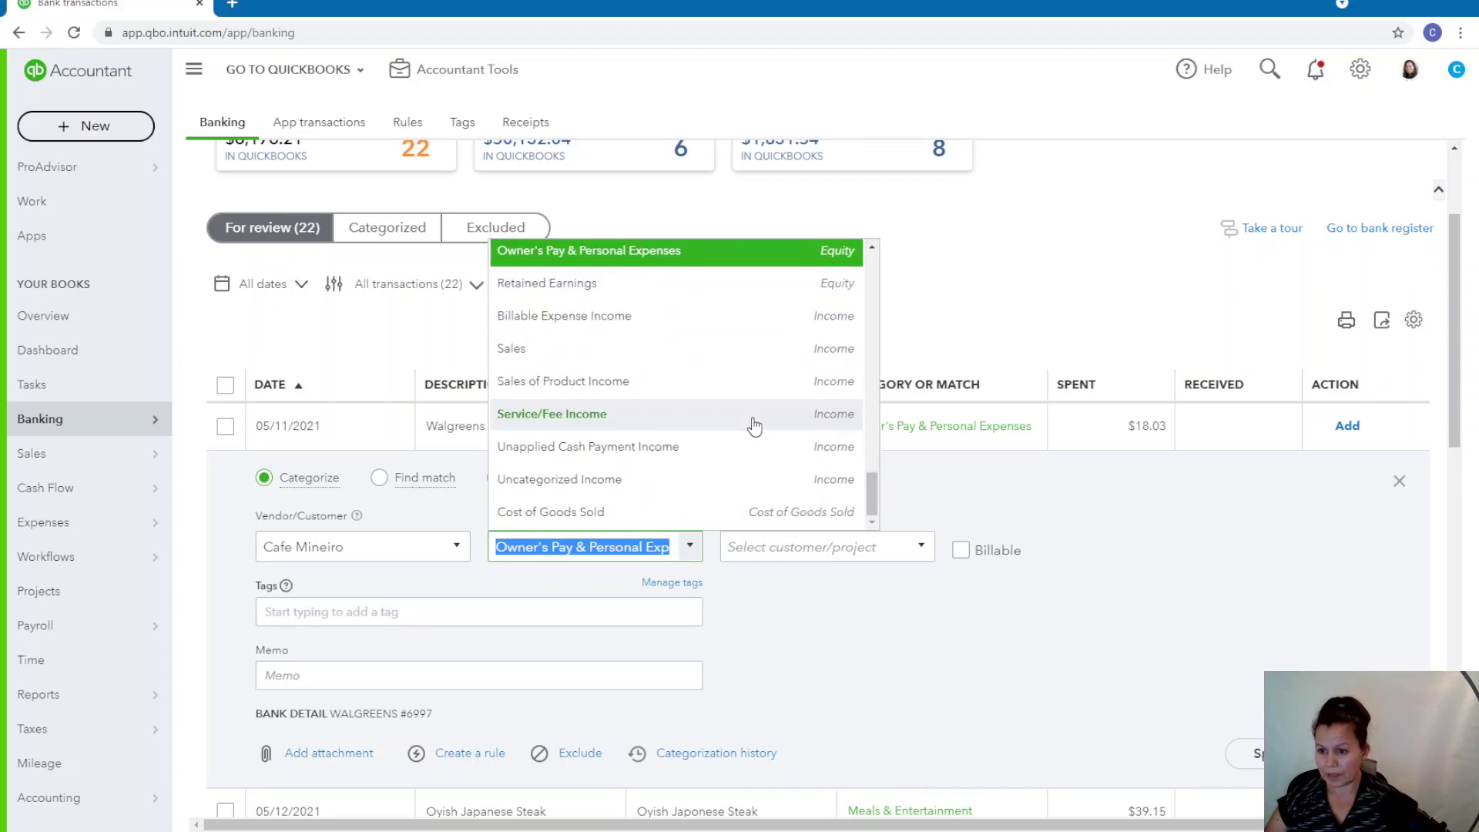
scroll(753, 420, "up", 3)
scroll(752, 420, "down", 3)
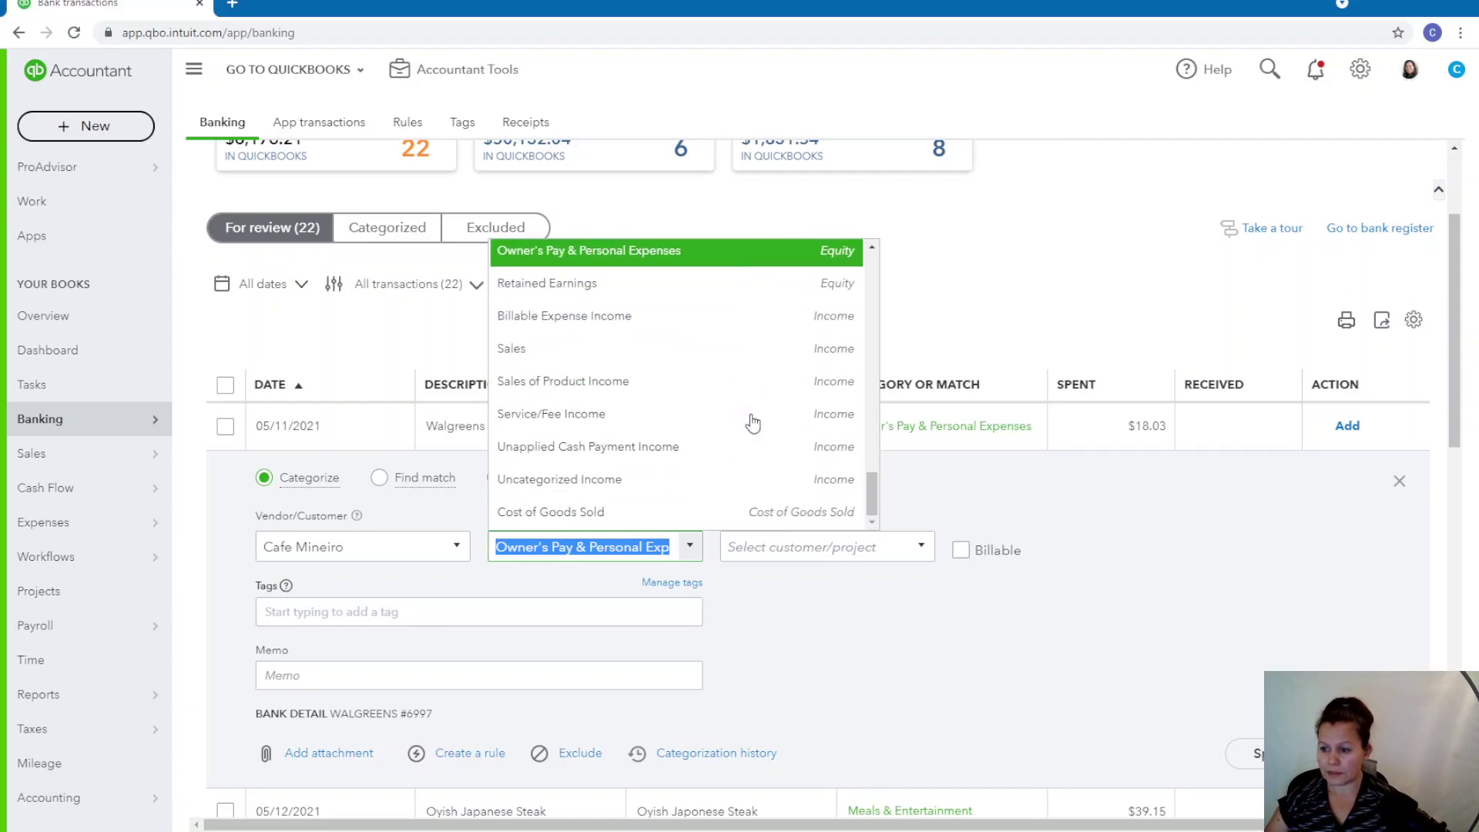
left_click(630, 514)
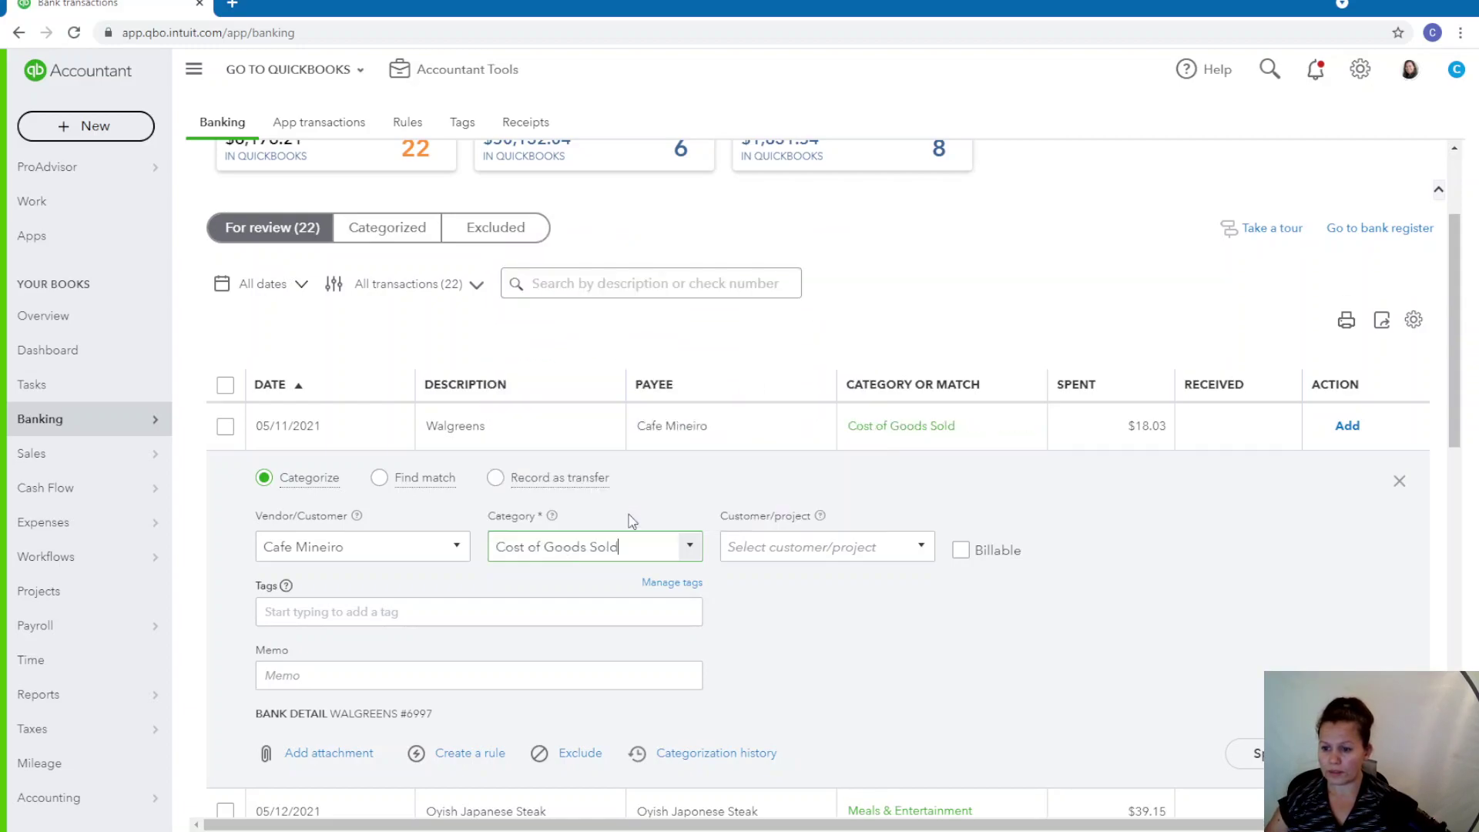
left_click(922, 546)
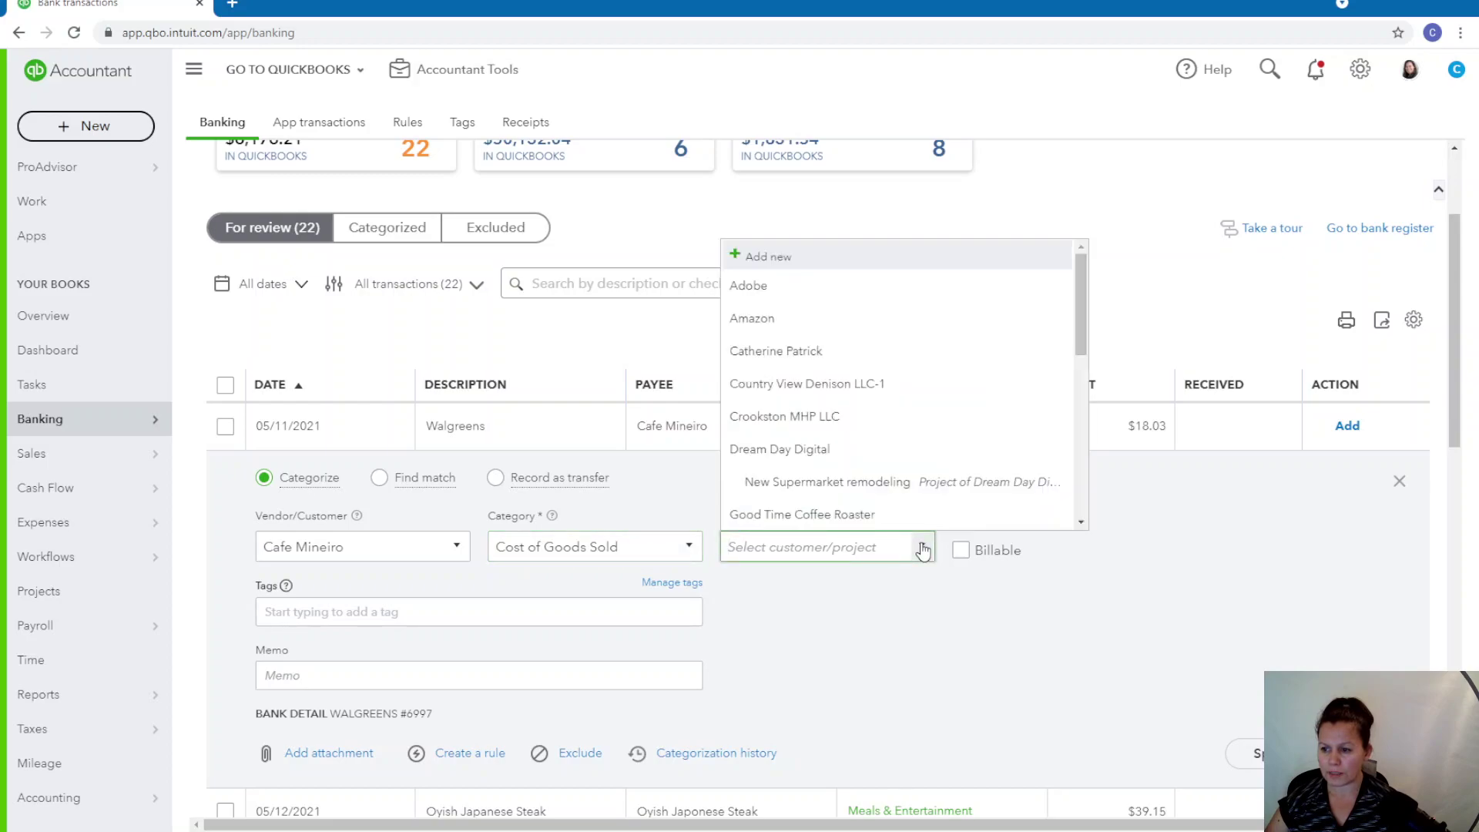
left_click(908, 493)
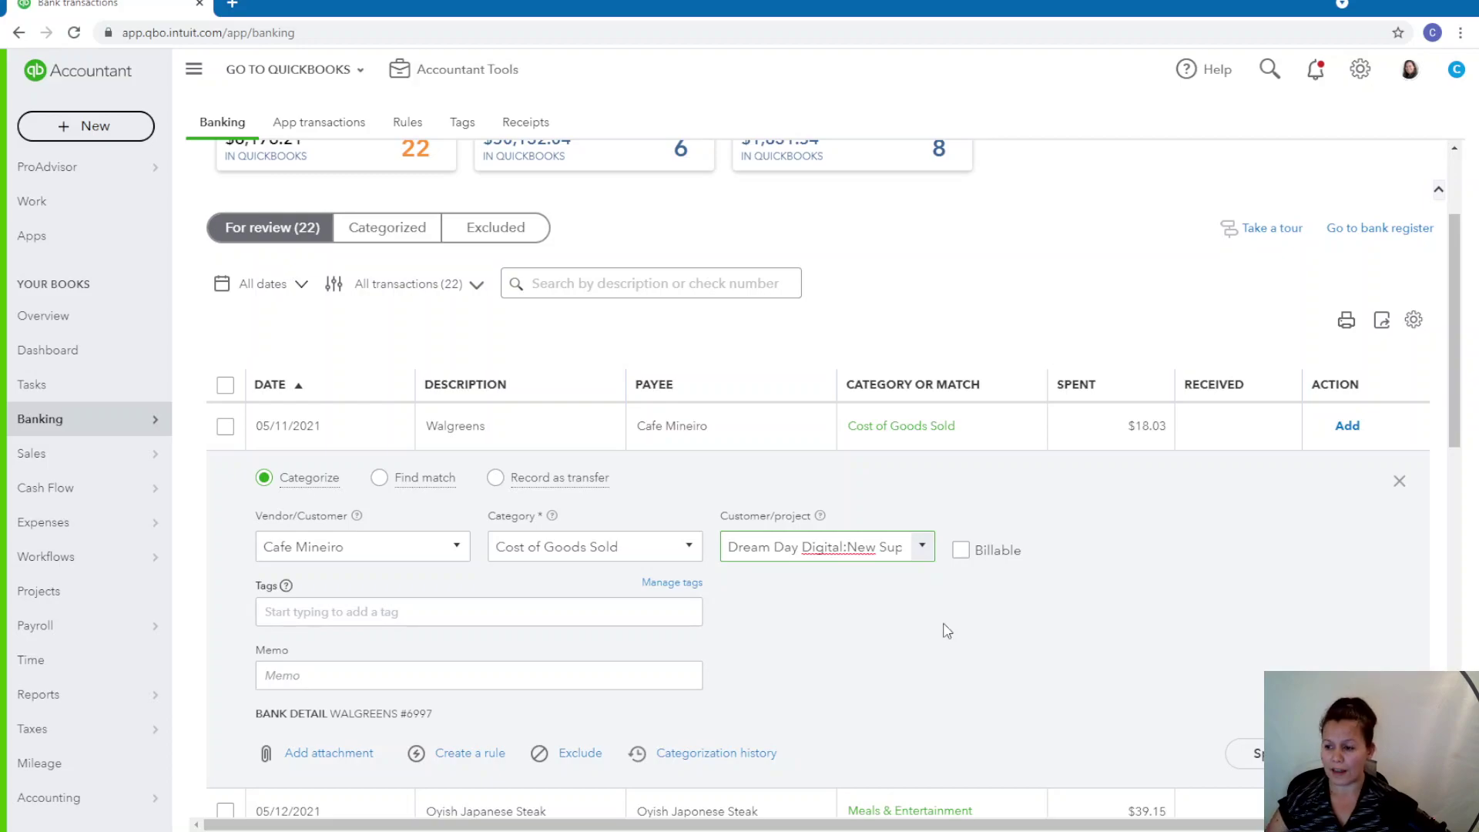
Step: Try splitting the $18.03 charge with 9.00 on line one, then close the split window unapplied
left_click(1244, 753)
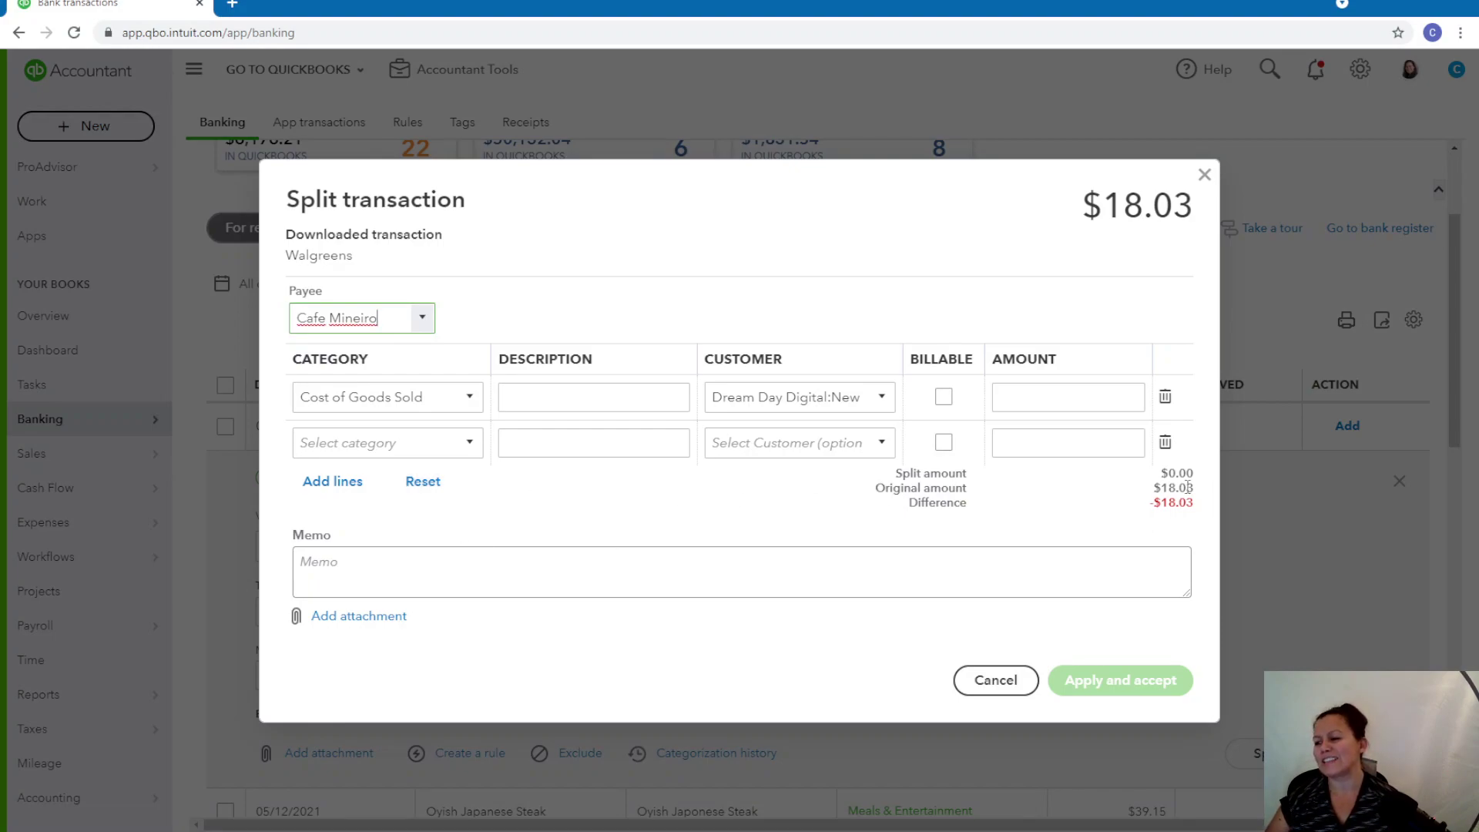
left_click(1065, 406)
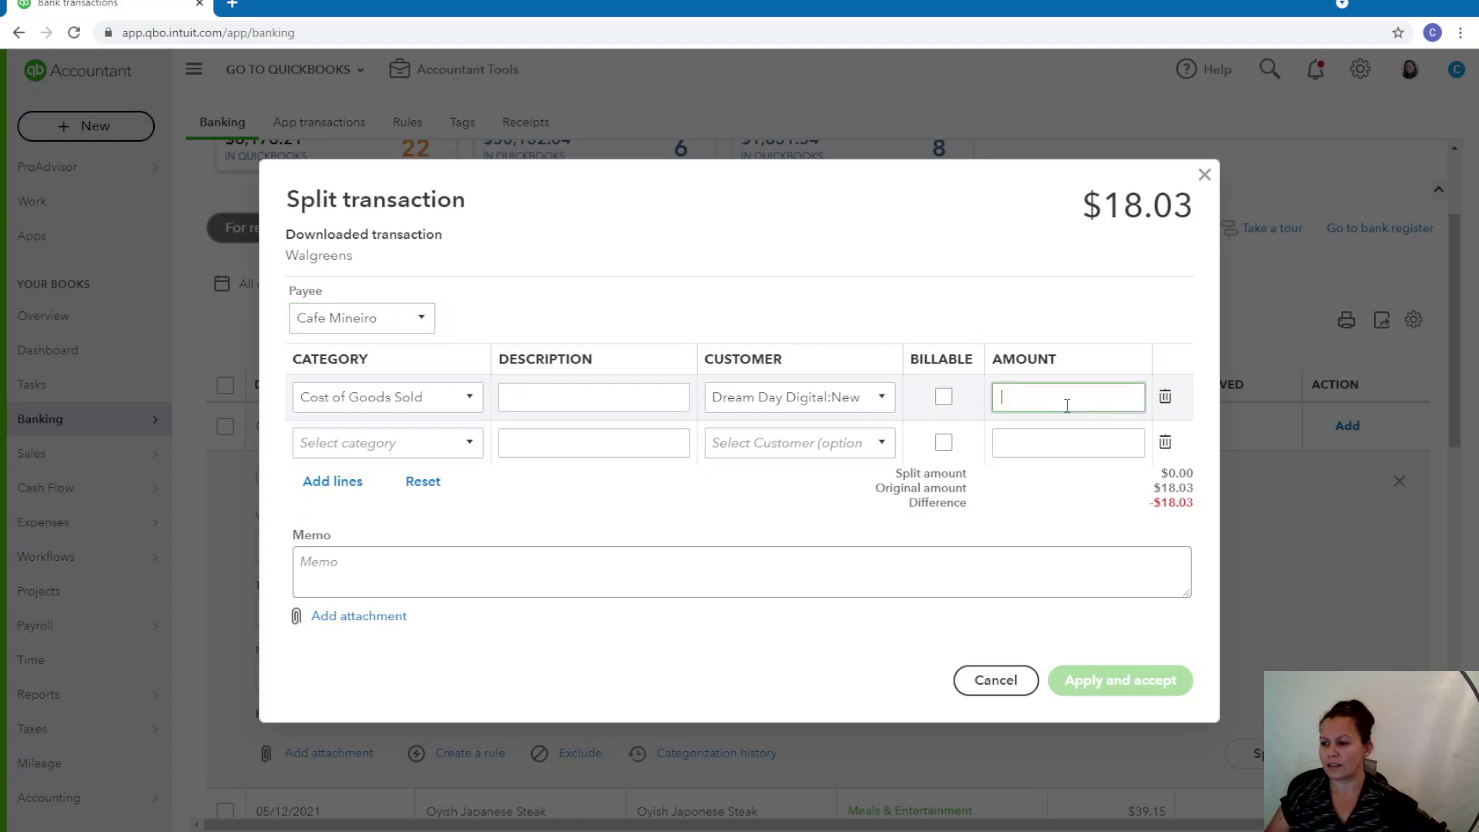
type("9")
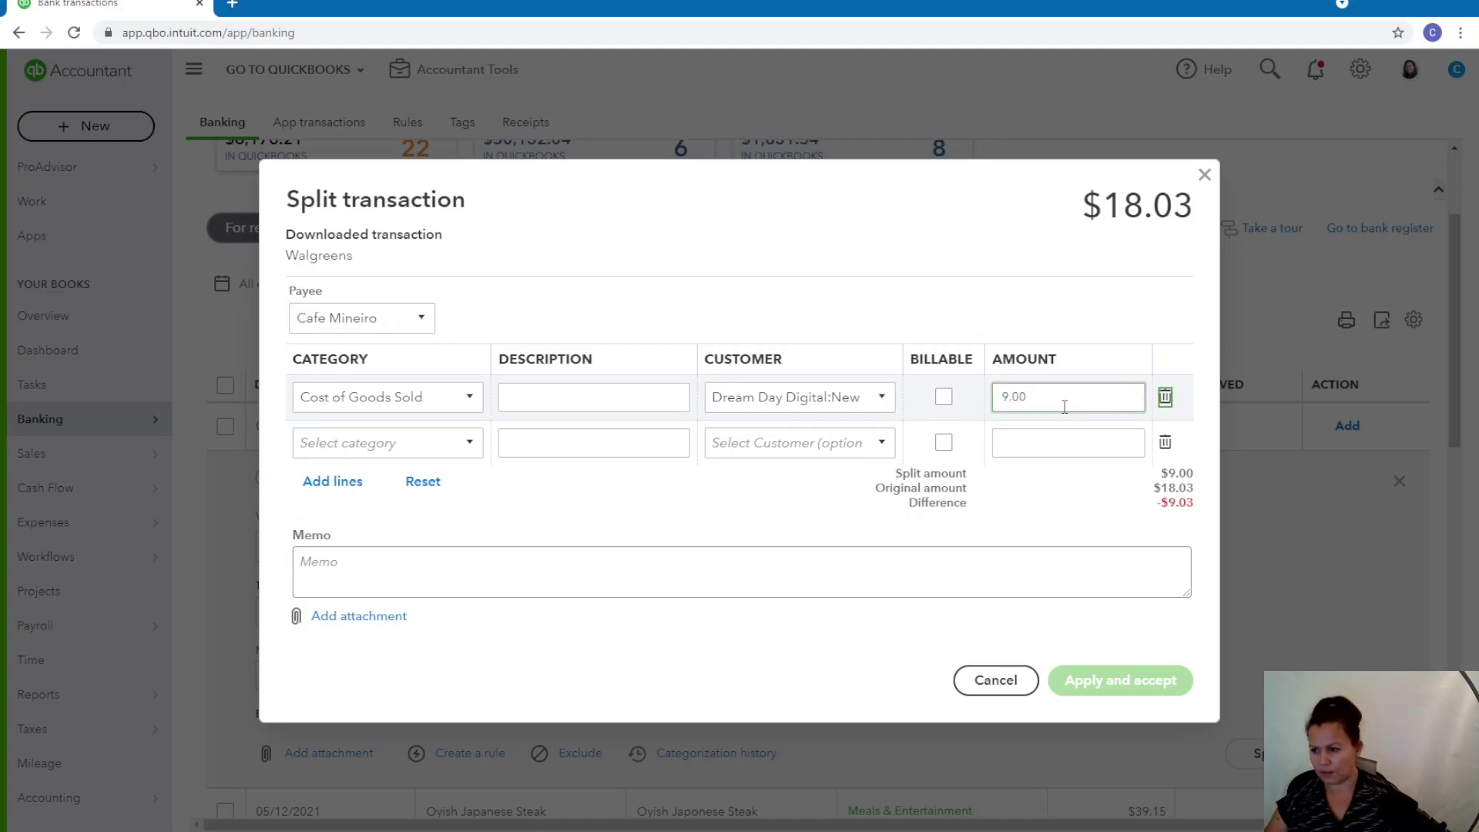
left_click(472, 445)
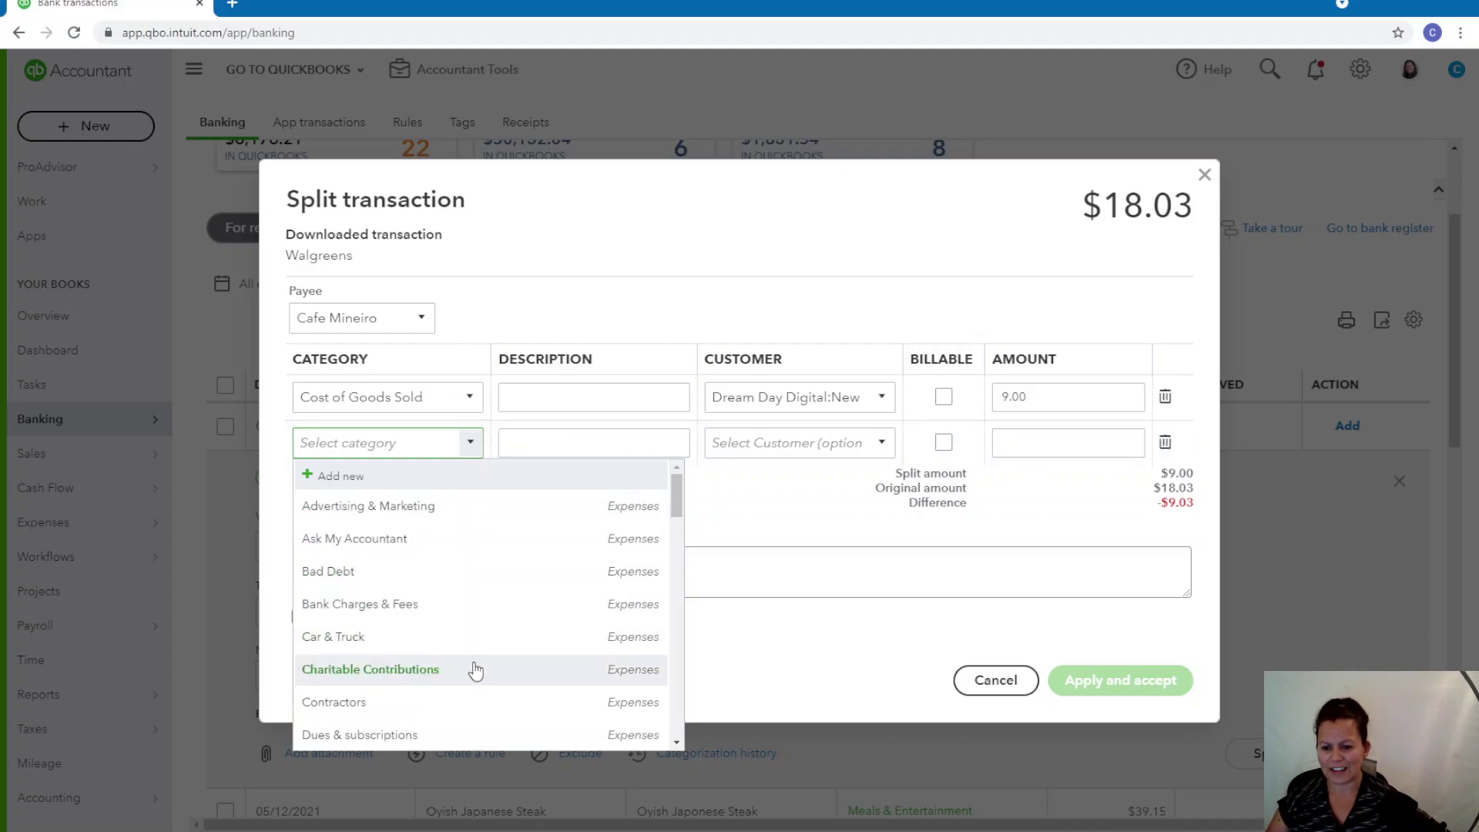
scroll(518, 529, "down", 4)
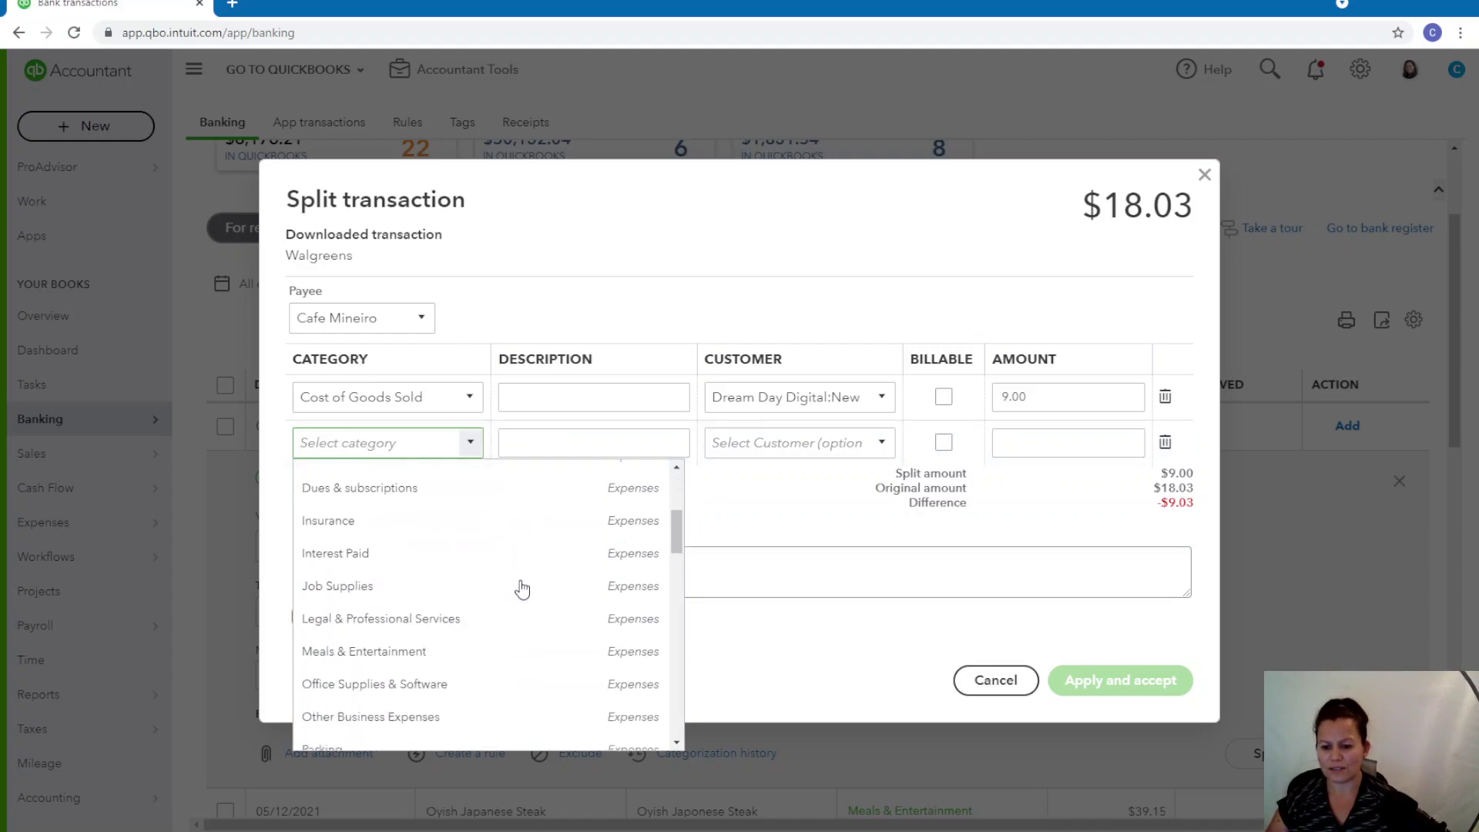
scroll(522, 589, "down", 1)
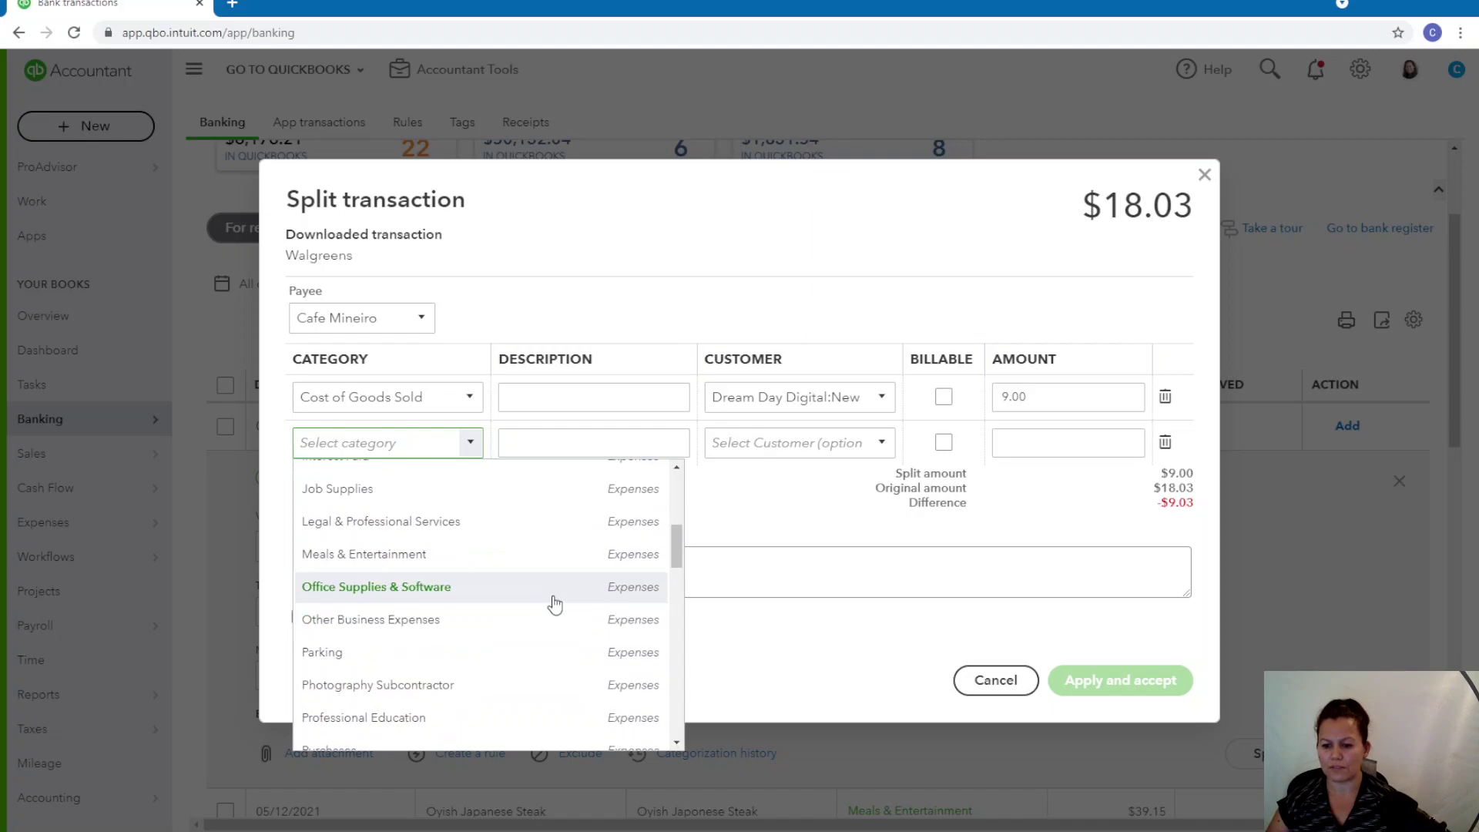
left_click(823, 531)
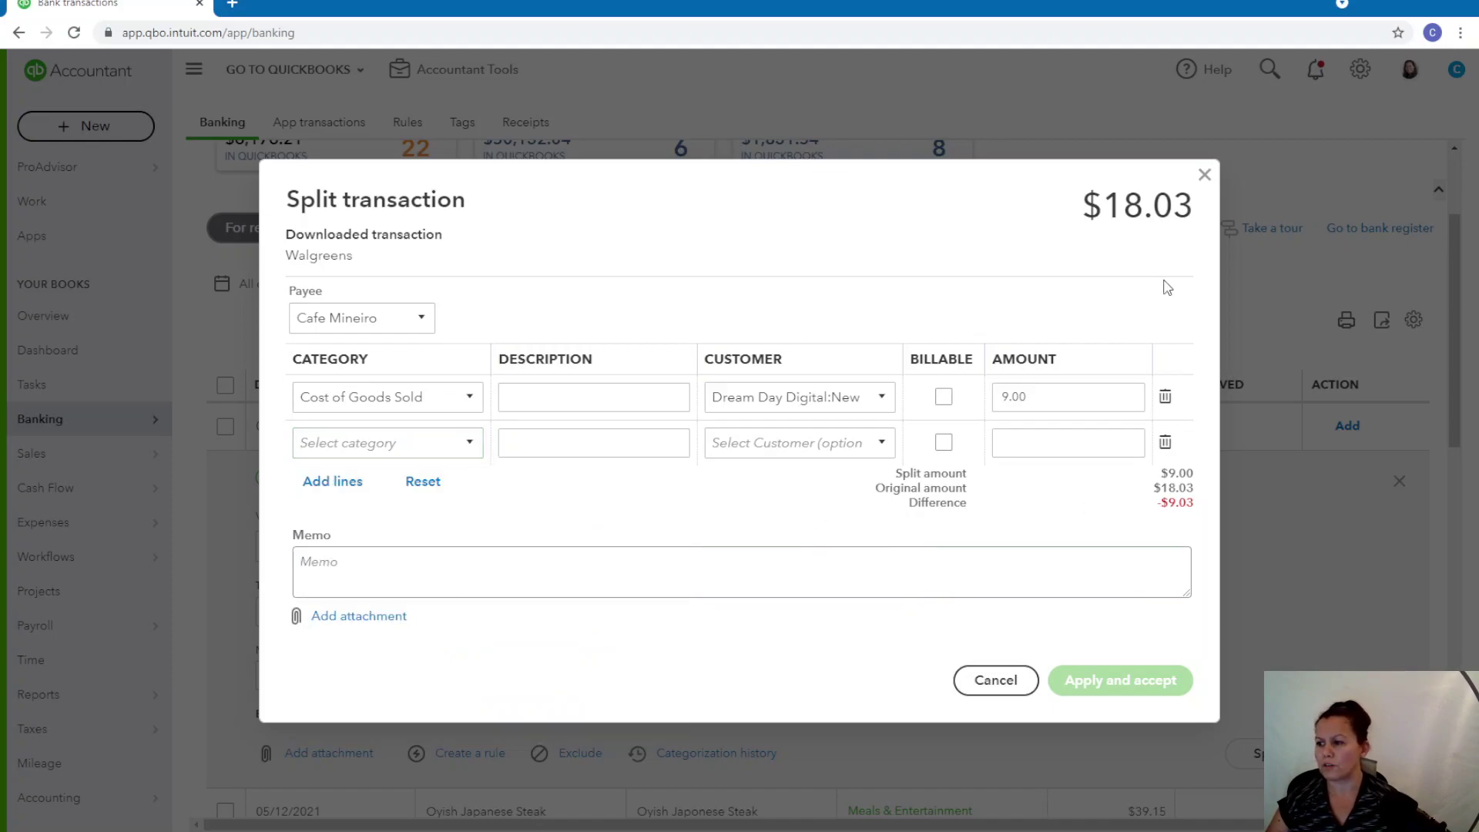
left_click(1204, 175)
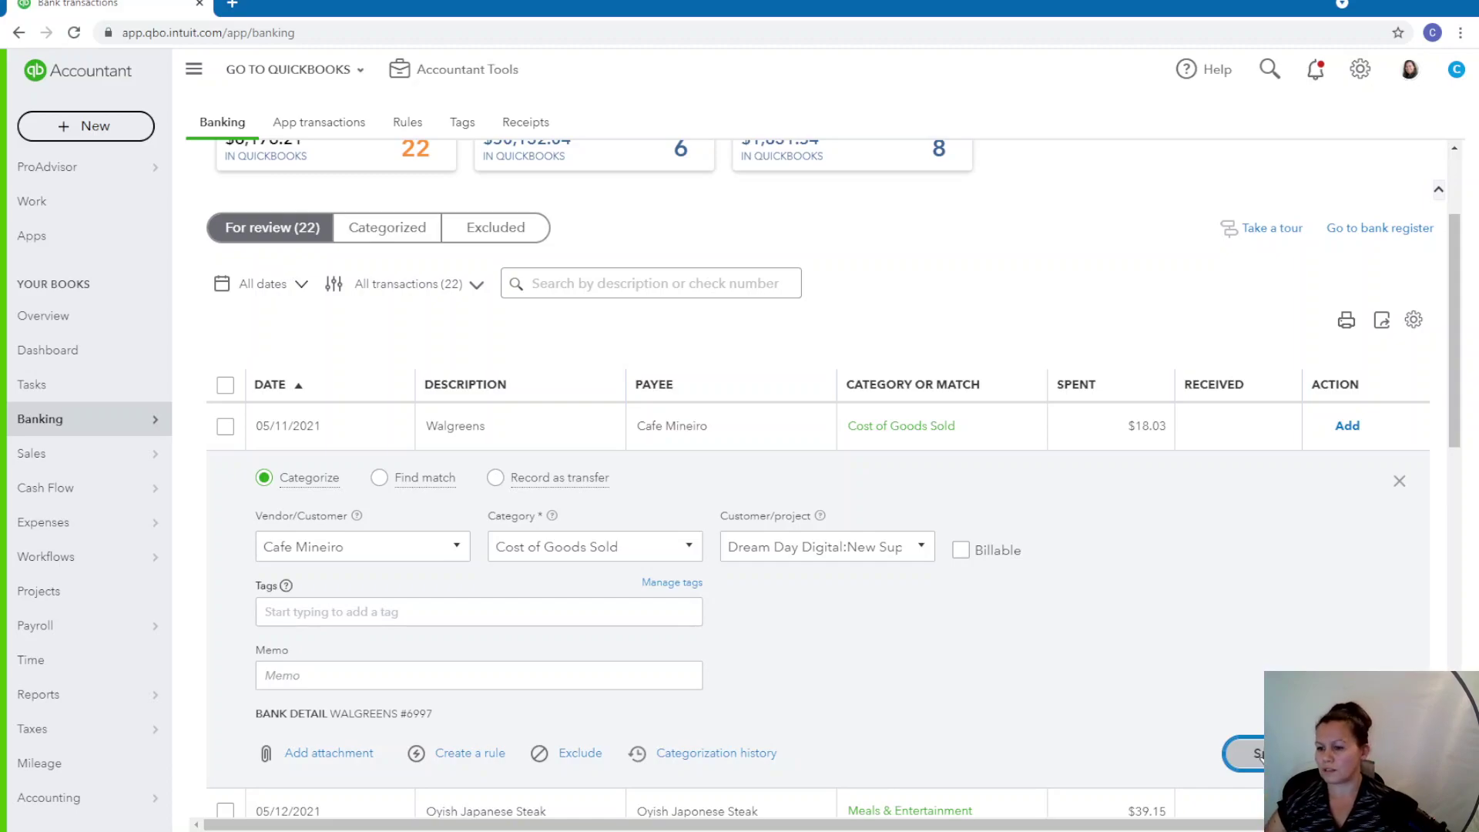
Step: Go to the Projects list showing New Supermarket remodeling with 90% margin and 11:00 hours
scroll(1227, 780, "down", 3)
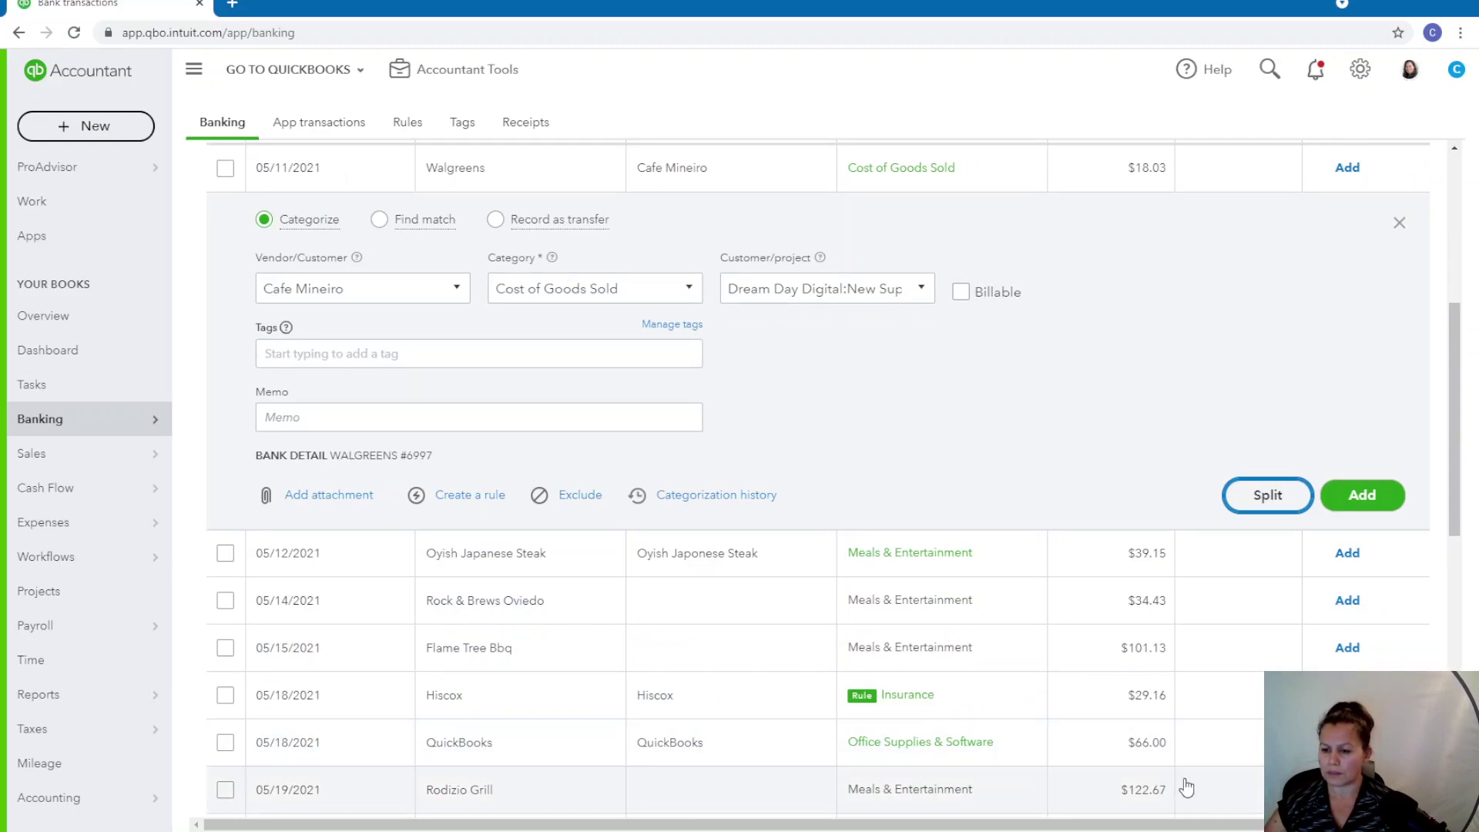
scroll(1186, 770, "up", 5)
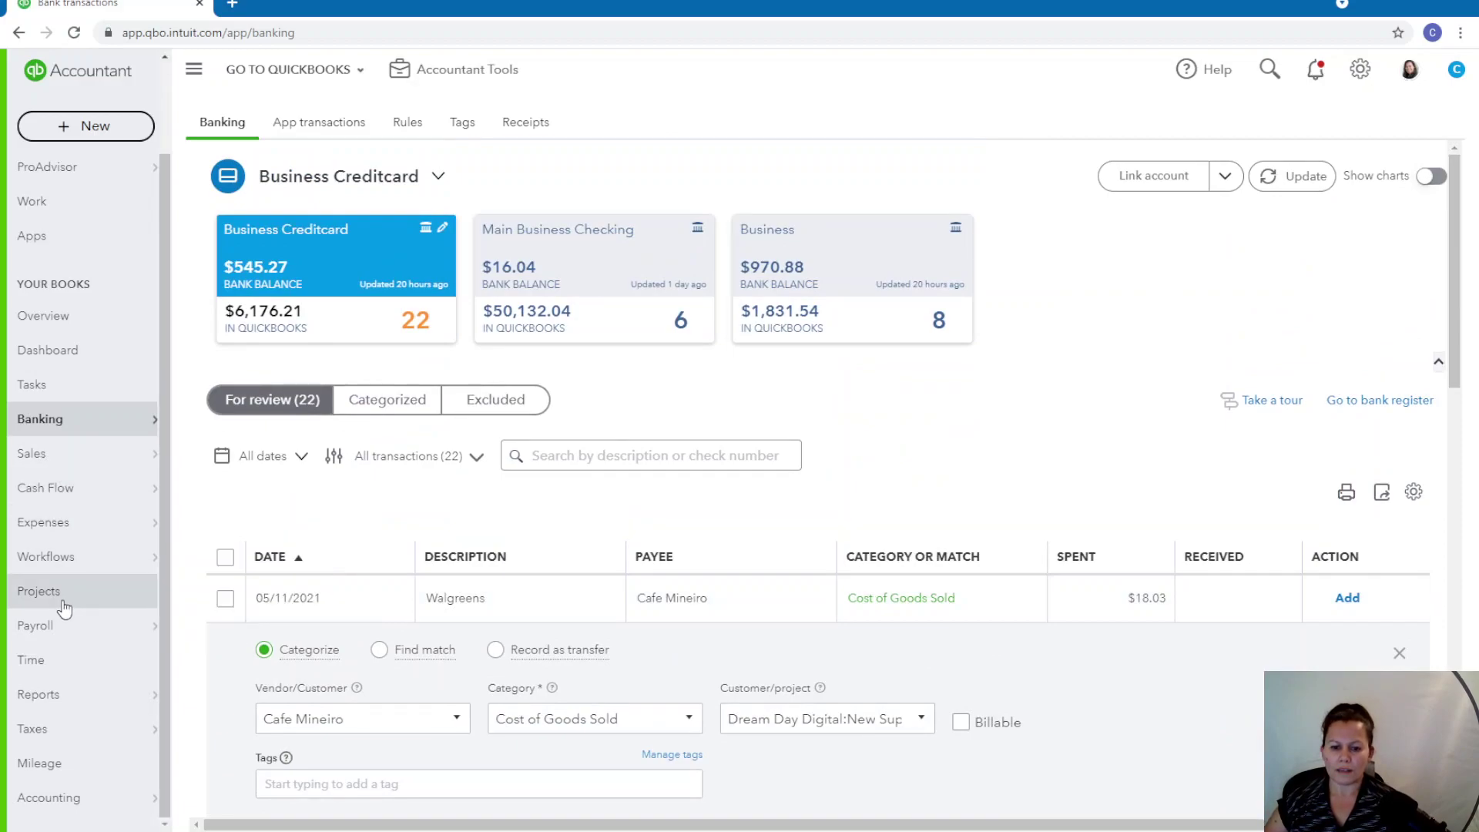
left_click(62, 607)
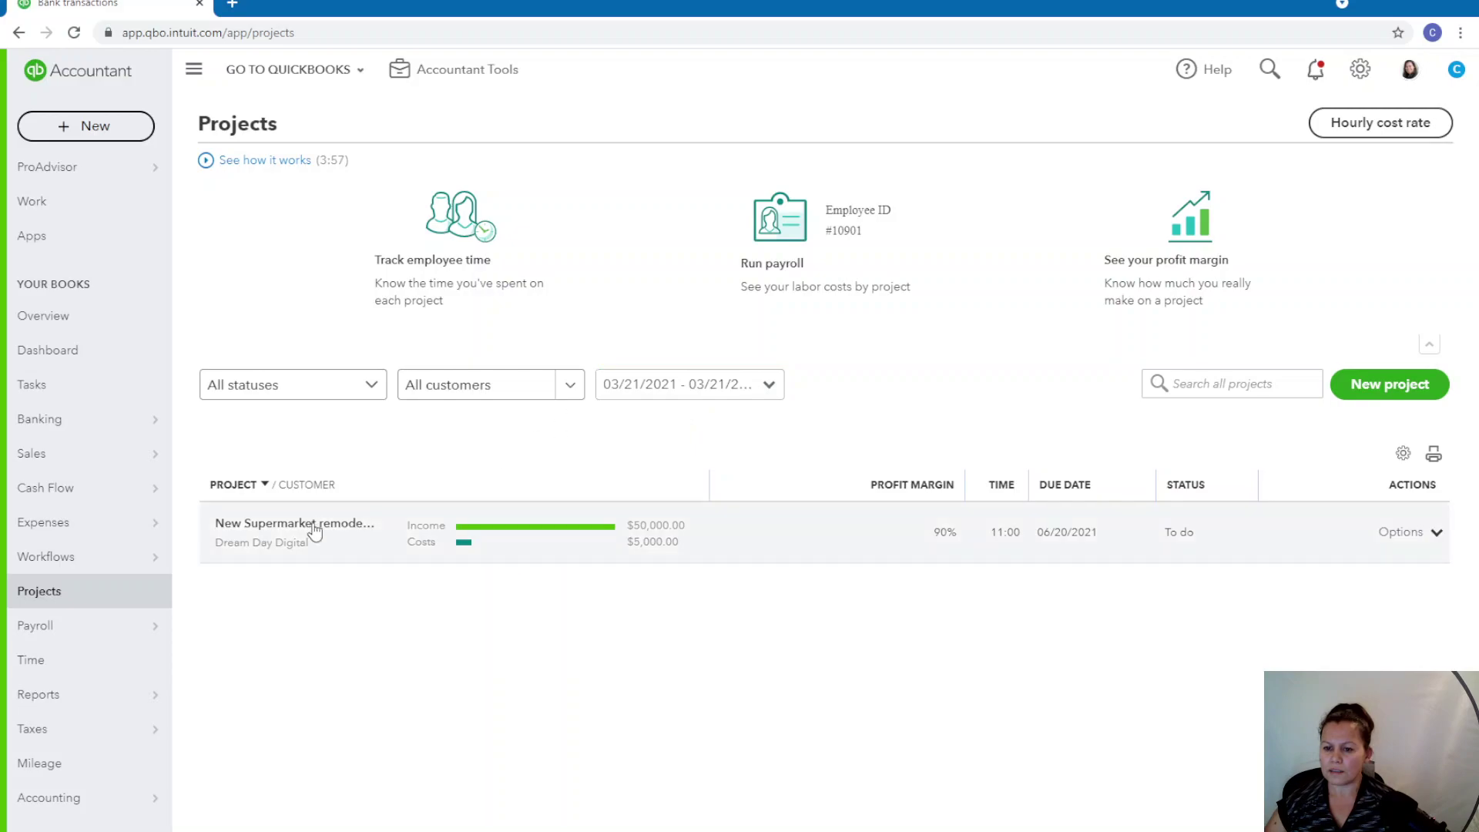
Step: Open the New Supermarket remodeling project's tasks and details from its Options menu
left_click(1437, 536)
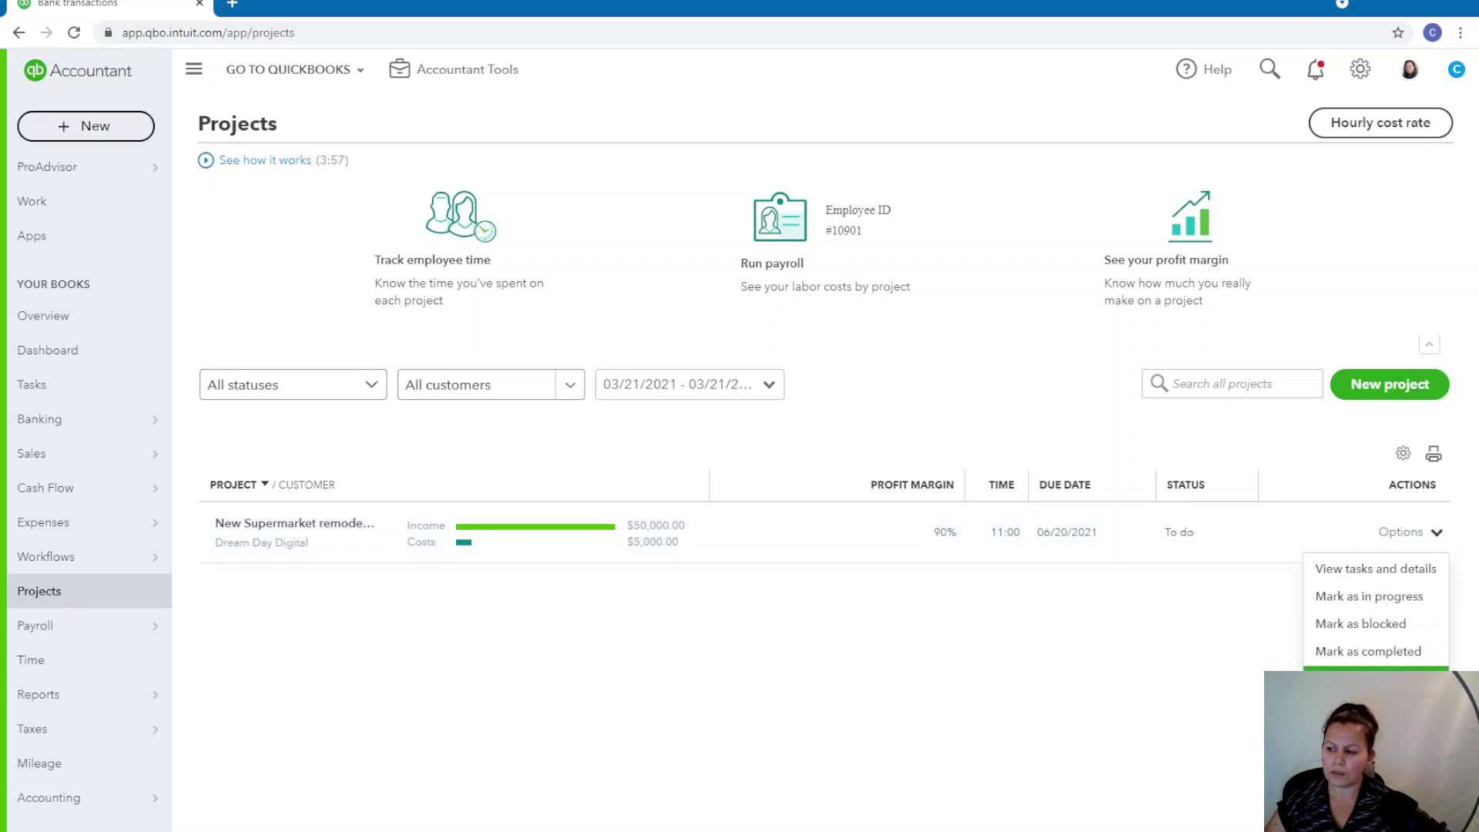
key("Down")
key("Down")
key("Down")
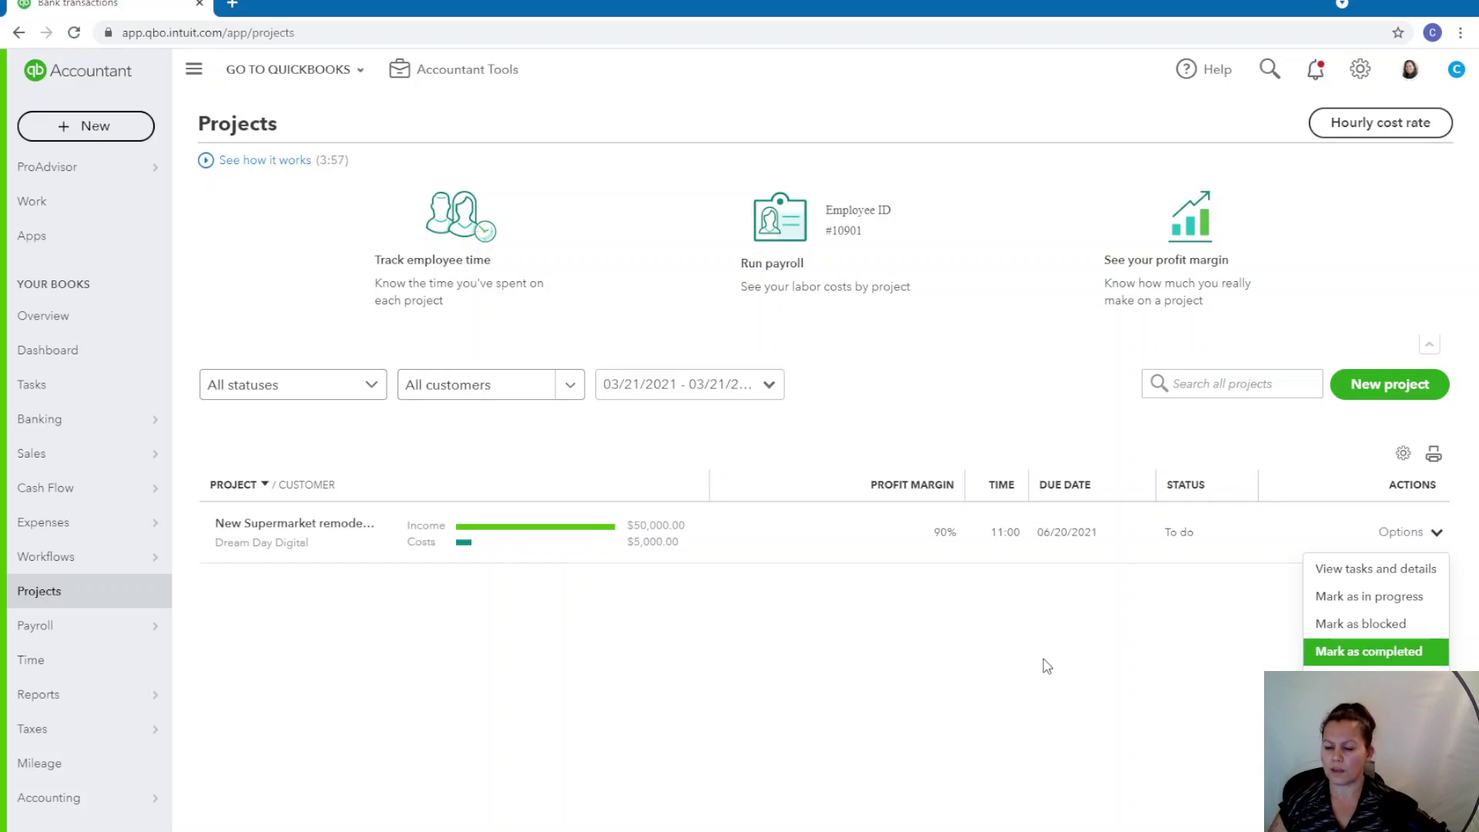
left_click(683, 549)
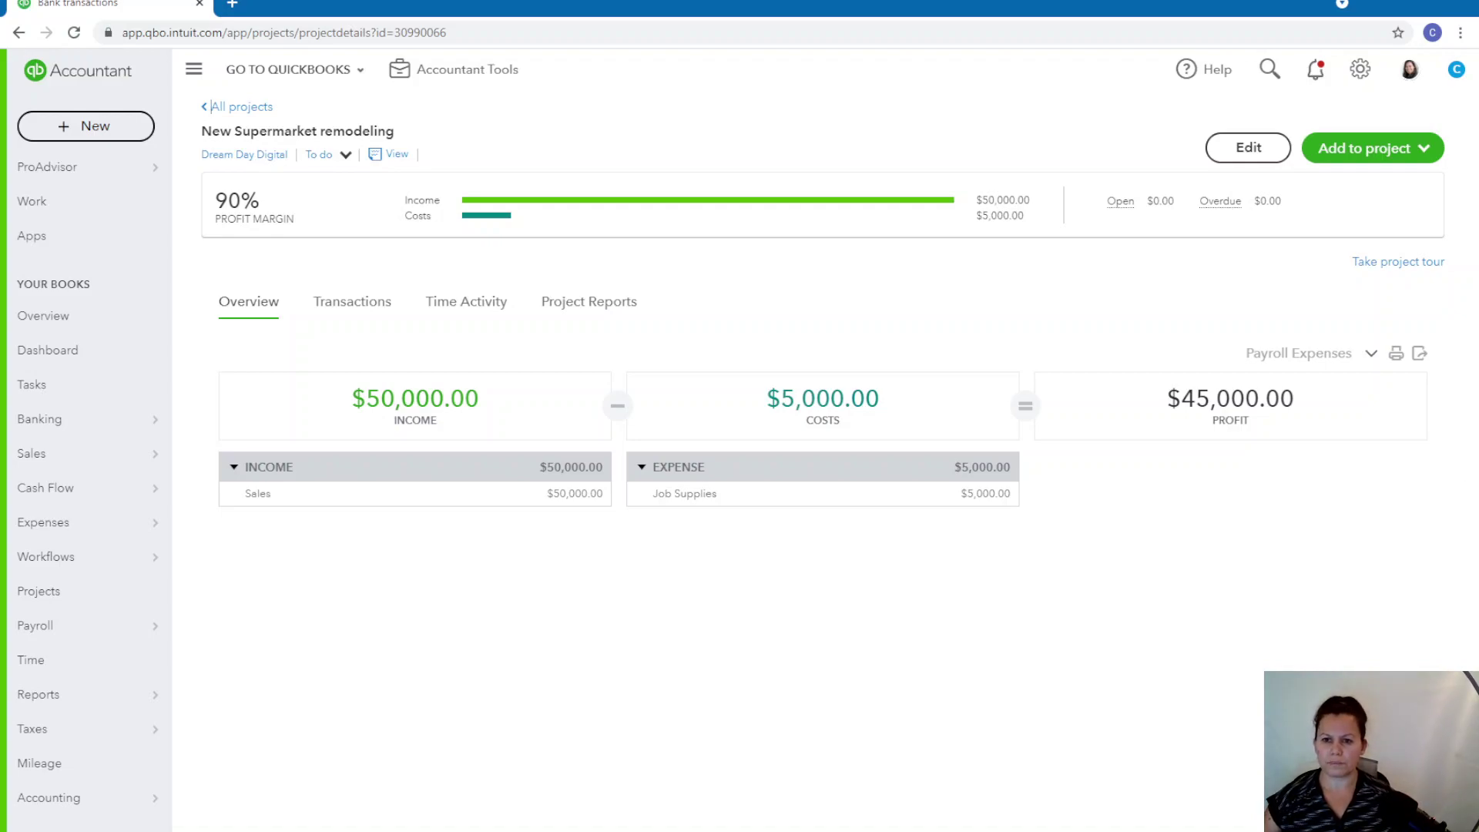
Step: Go back from the New Supermarket remodeling project to the All projects list
left_click(250, 109)
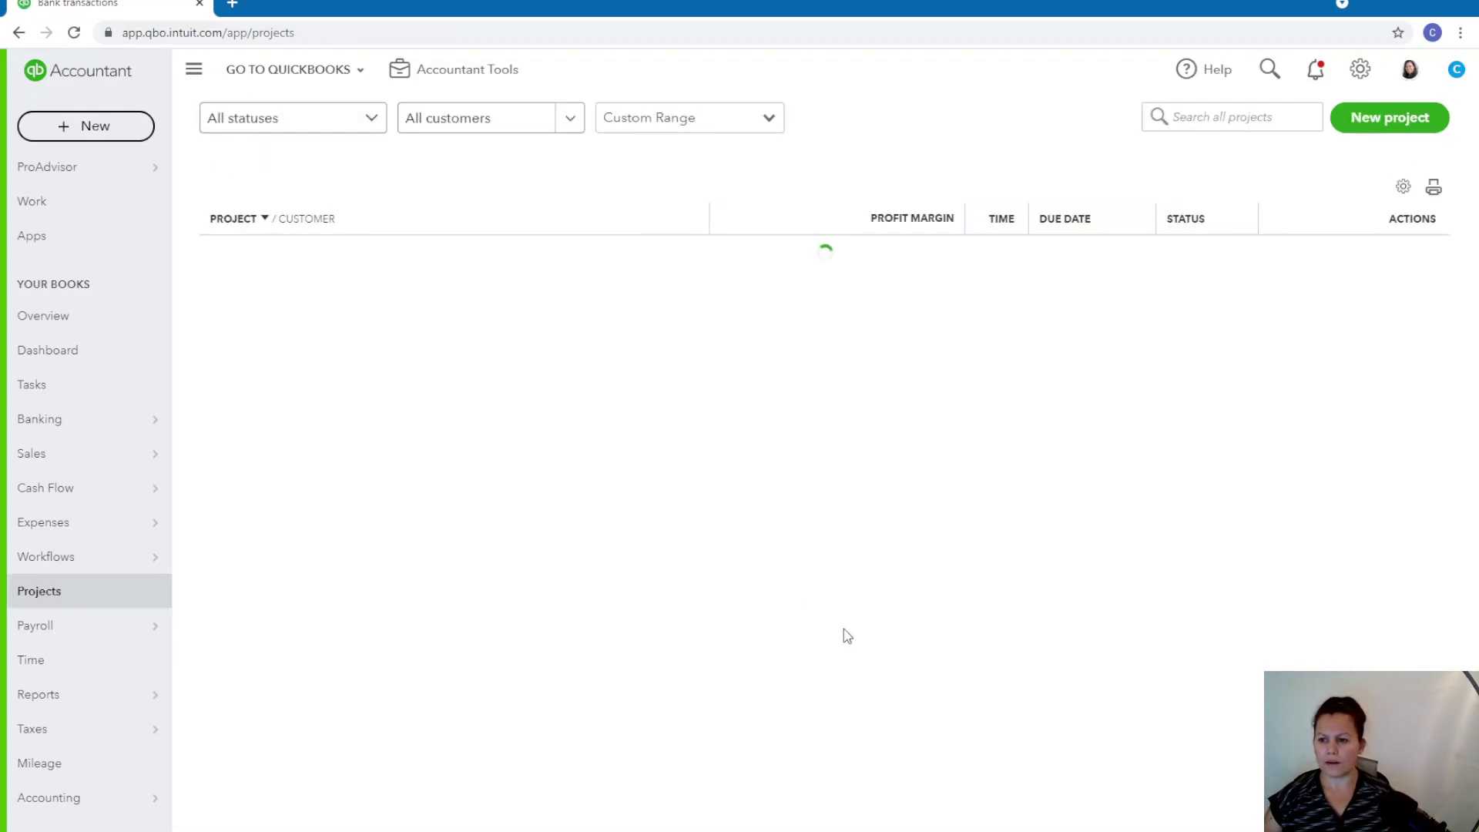